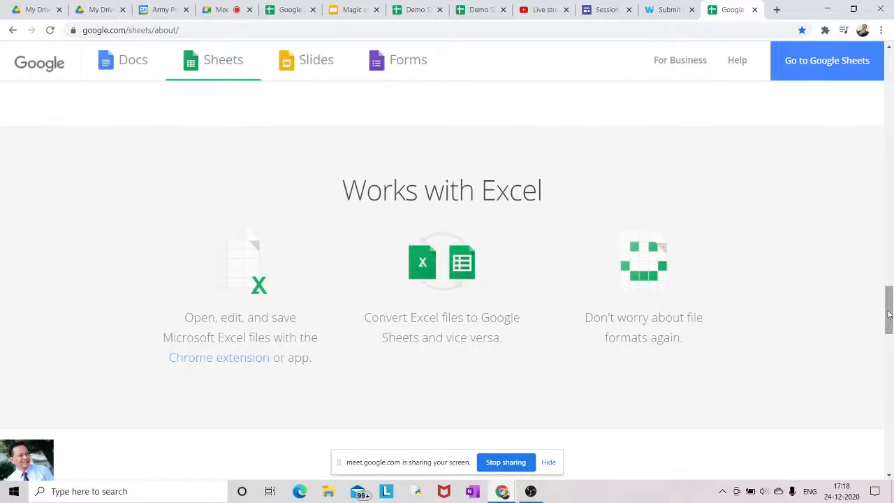
# Scroll the Google Sheets overview page down to the add-ons section showing Yet Another Mail Merge
pyautogui.moveTo(889, 314); pyautogui.dragTo(889, 364)
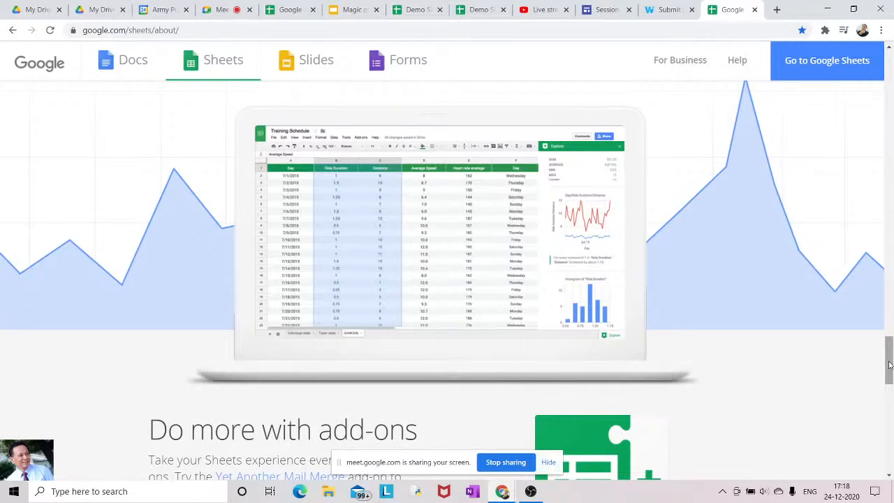
pyautogui.moveTo(890, 365); pyautogui.dragTo(889, 396)
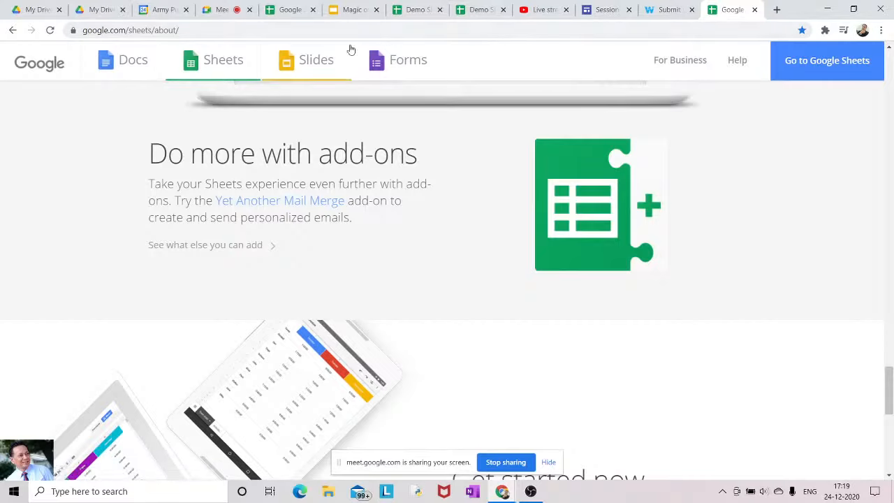
# Go to sheets.google.com by entering 'sheets' in the address bar
pyautogui.click(181, 31)
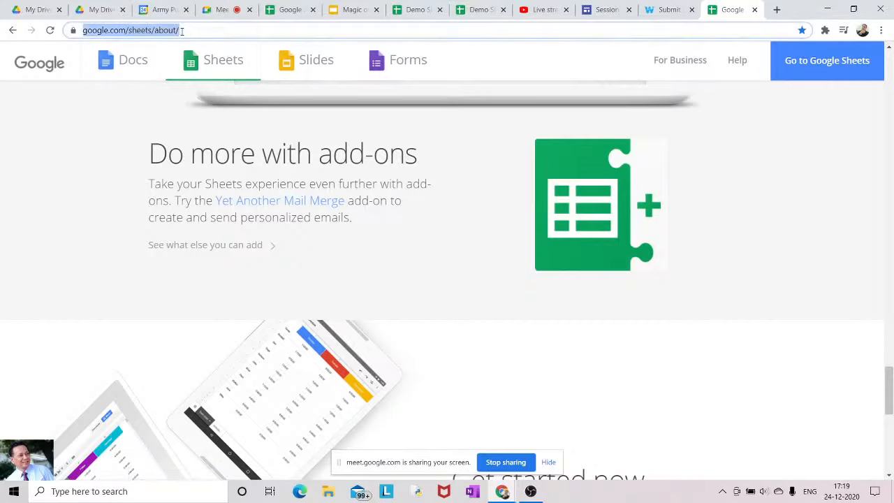
pyautogui.write('sheets')
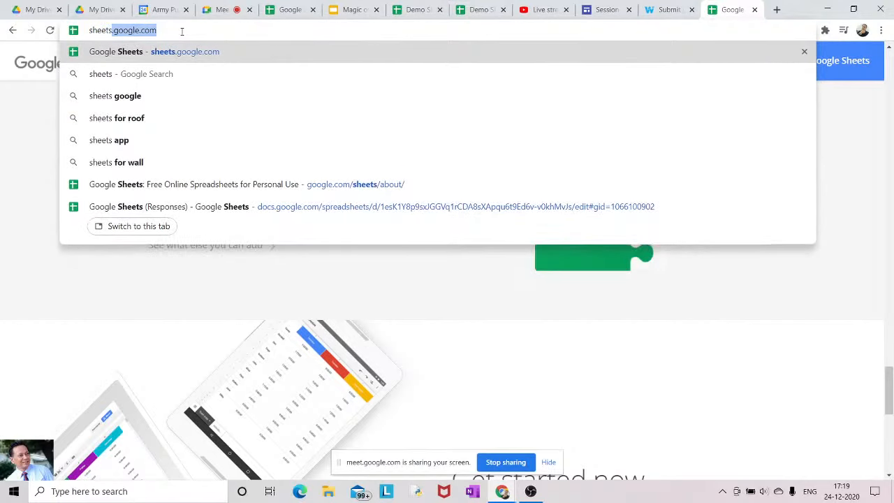
pyautogui.press('Return')
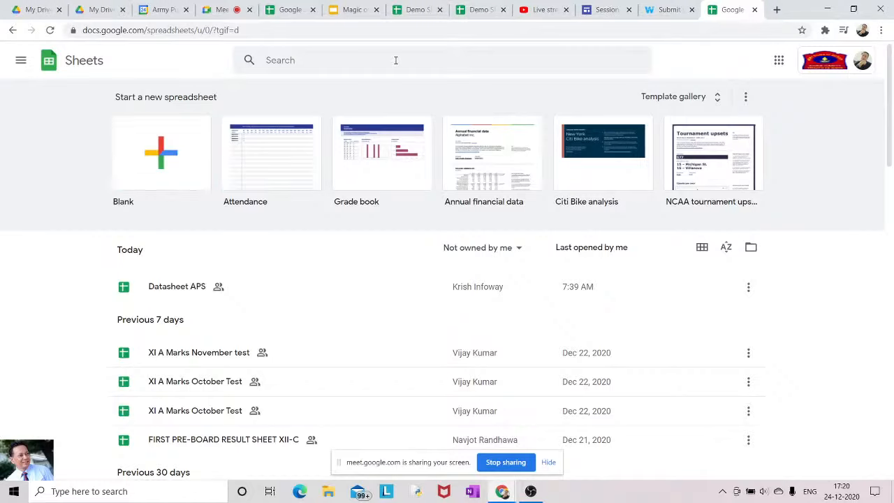
# Switch to the Demo Sheet tab and clear the whole-sheet selection
pyautogui.click(412, 11)
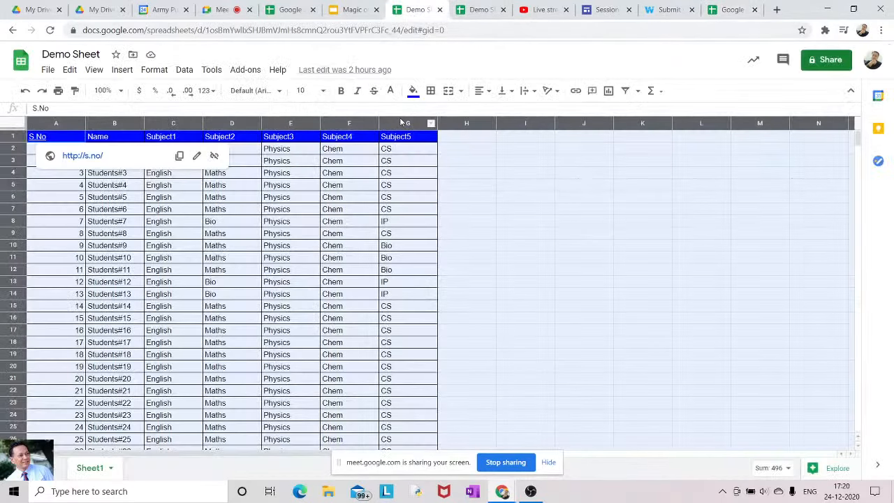
pyautogui.click(499, 166)
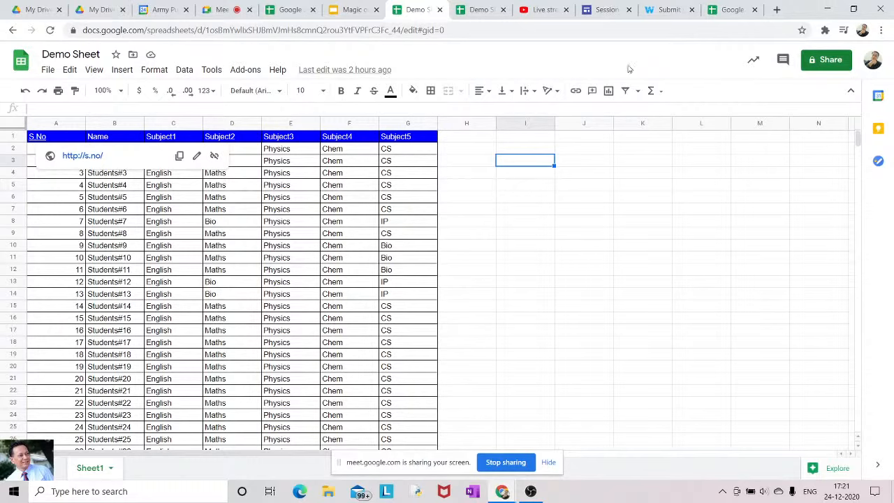
# Copy the Demo Sheet's link and limit link viewing to Army Public School Agra
pyautogui.click(825, 63)
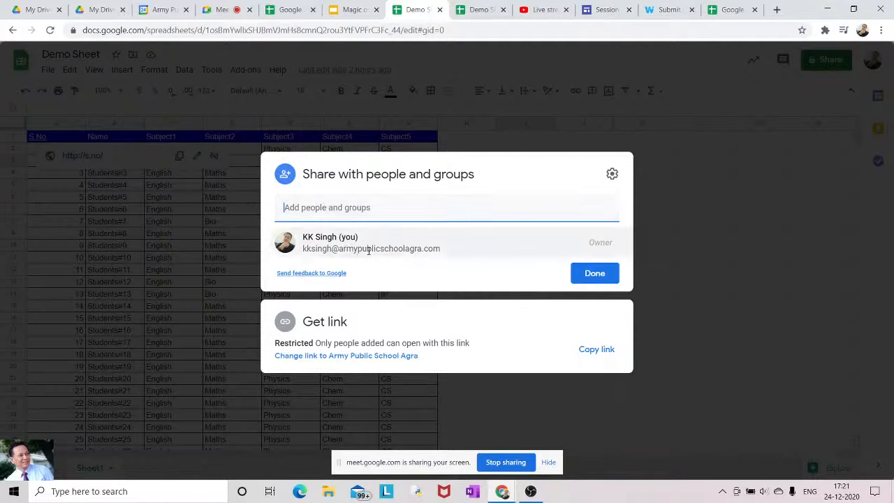
pyautogui.moveTo(387, 249)
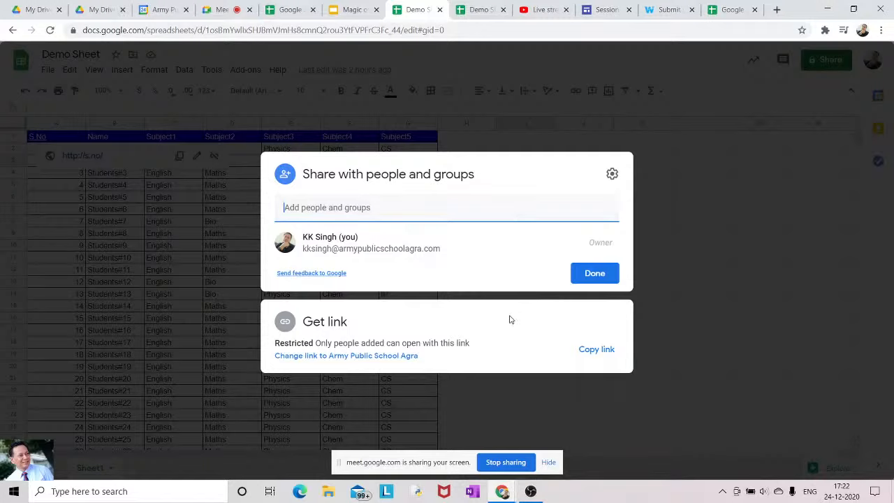
pyautogui.click(591, 355)
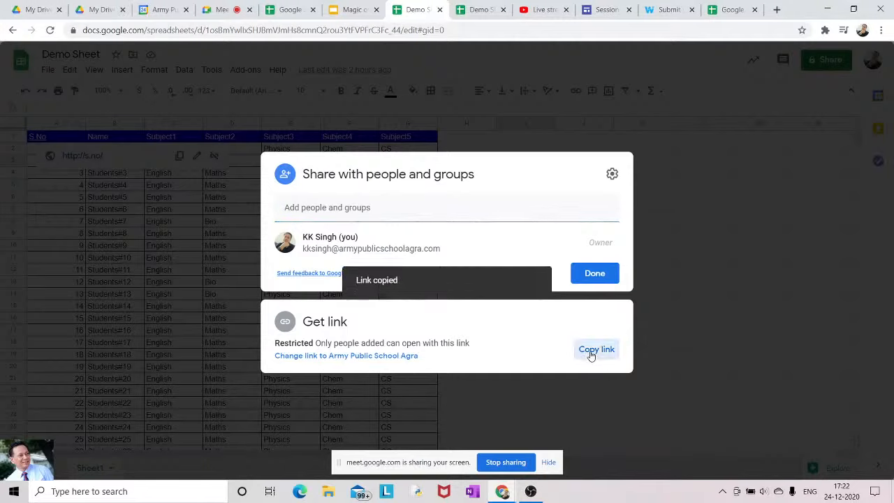
pyautogui.click(309, 357)
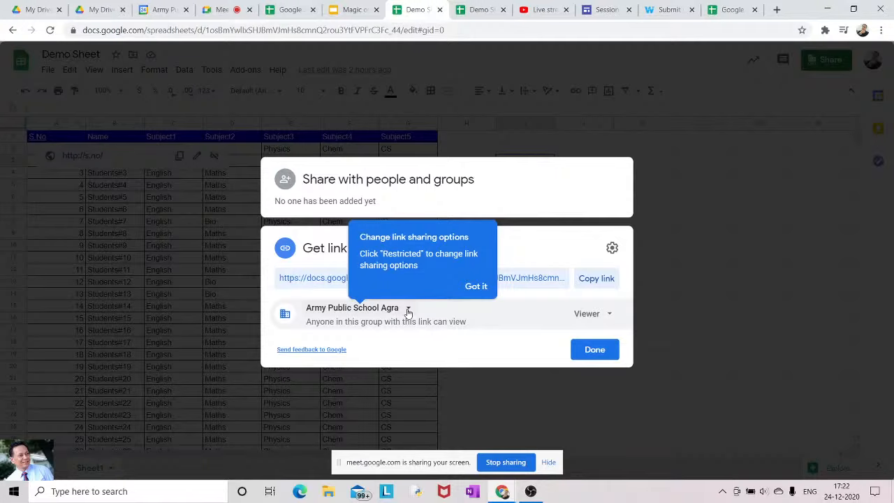
# Widen the link access to 'Anyone with the link' and expand the Viewer role choices
pyautogui.click(408, 312)
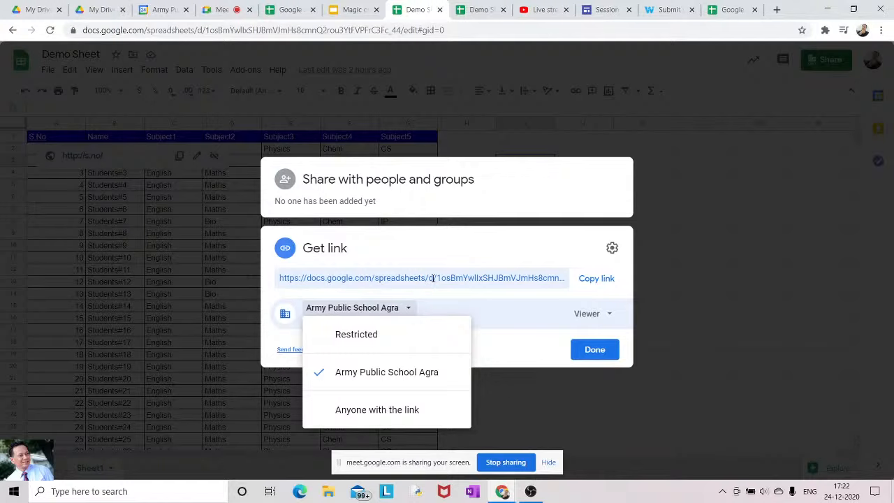
pyautogui.click(375, 417)
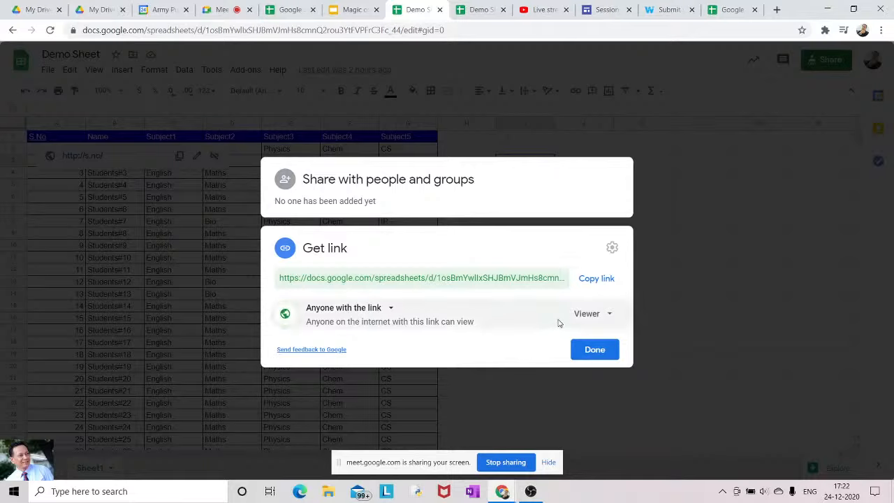
pyautogui.click(606, 315)
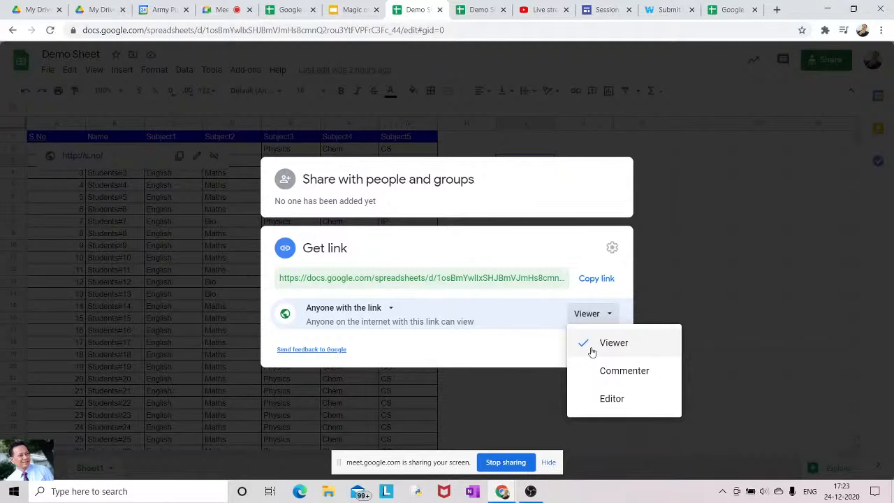
# Make the link role Editor, limit it to Army Public School Agra, and finish with Done
pyautogui.click(593, 400)
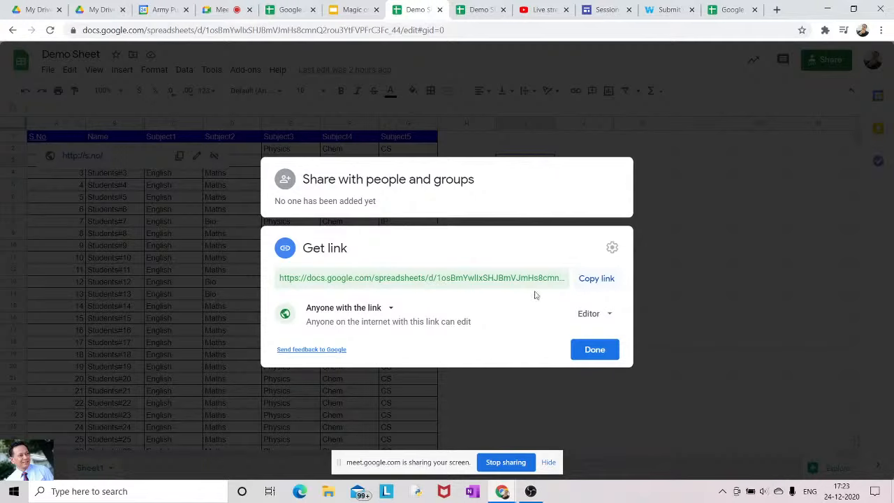
pyautogui.click(391, 308)
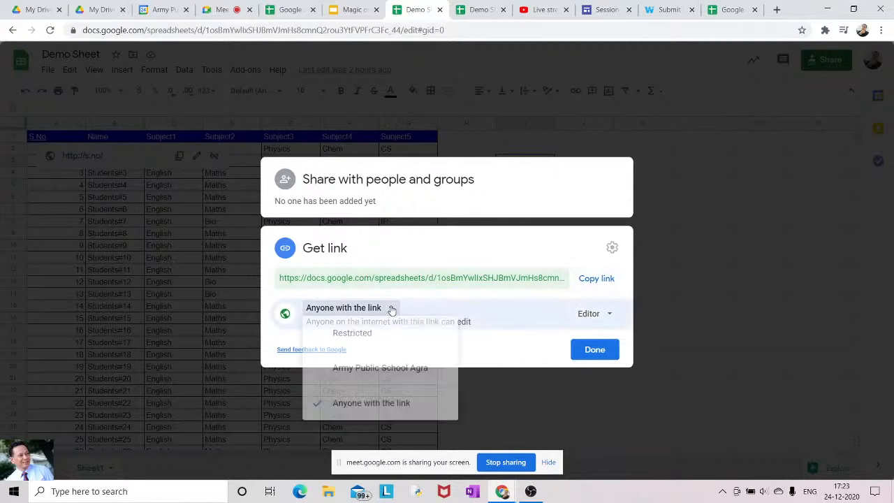
pyautogui.click(351, 375)
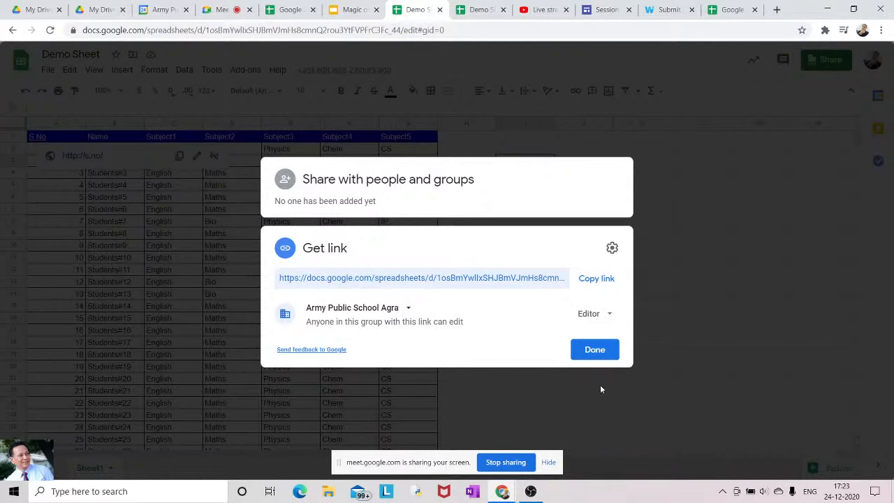
pyautogui.click(599, 352)
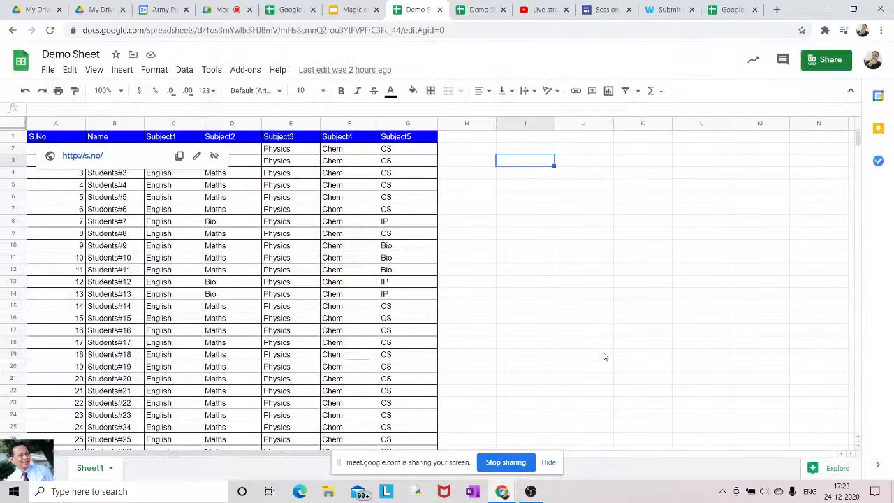
# Show the Wakelet project collection, then the Session 2020-21 site tab
pyautogui.click(666, 11)
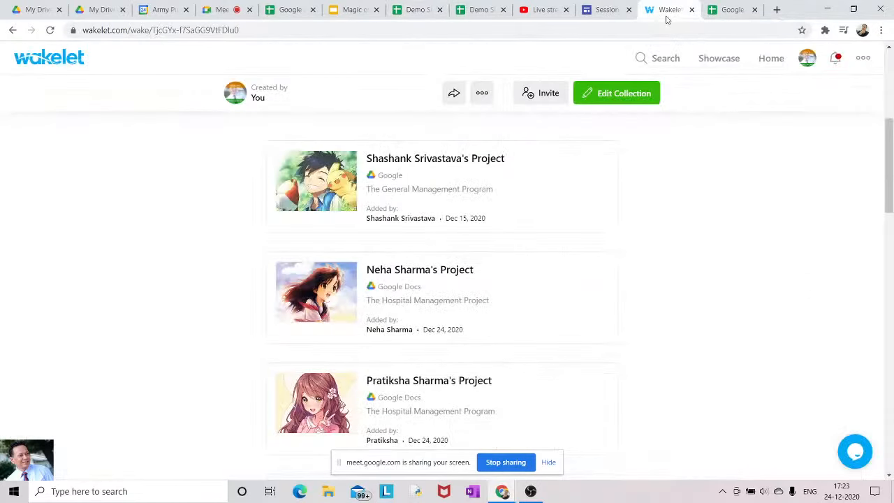
pyautogui.click(607, 11)
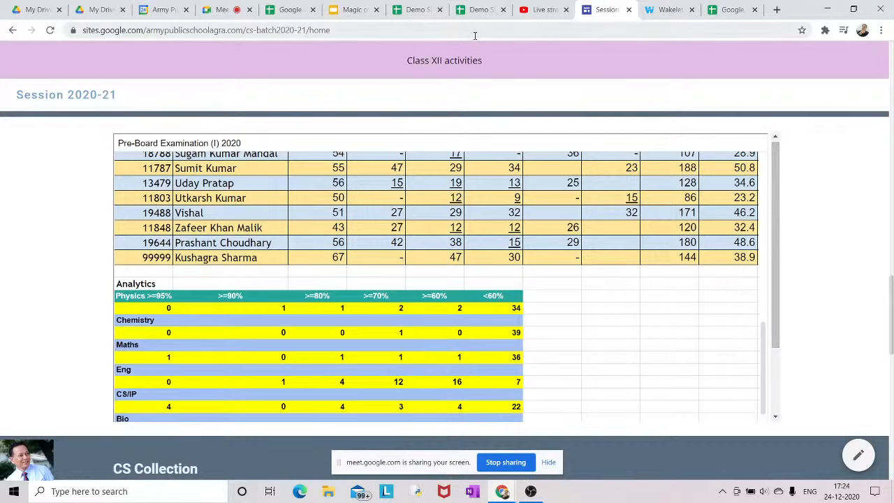
# Switch back to the Demo Sheet browser tab
pyautogui.click(415, 12)
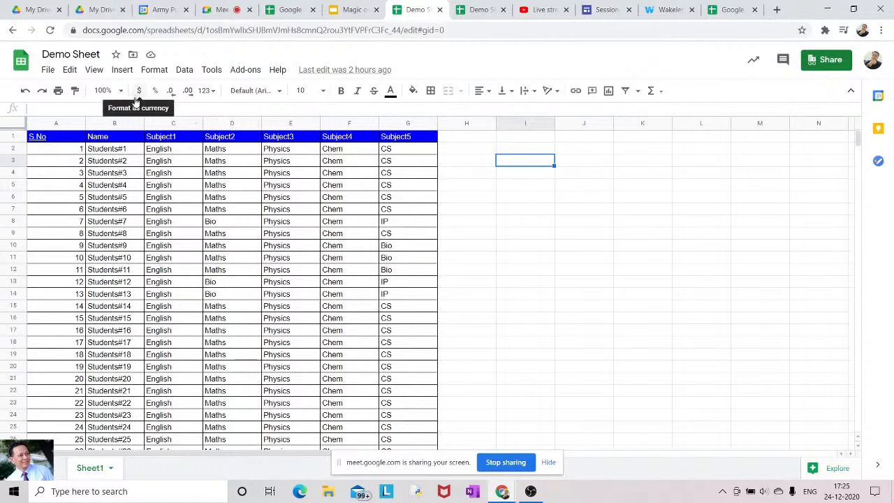
# Open the Format menu on the Demo Sheet
pyautogui.click(154, 72)
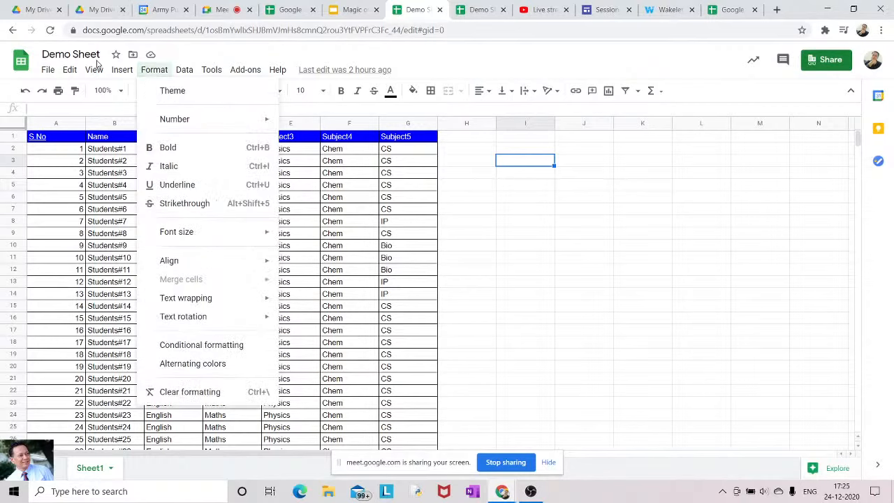
pyautogui.moveTo(94, 75)
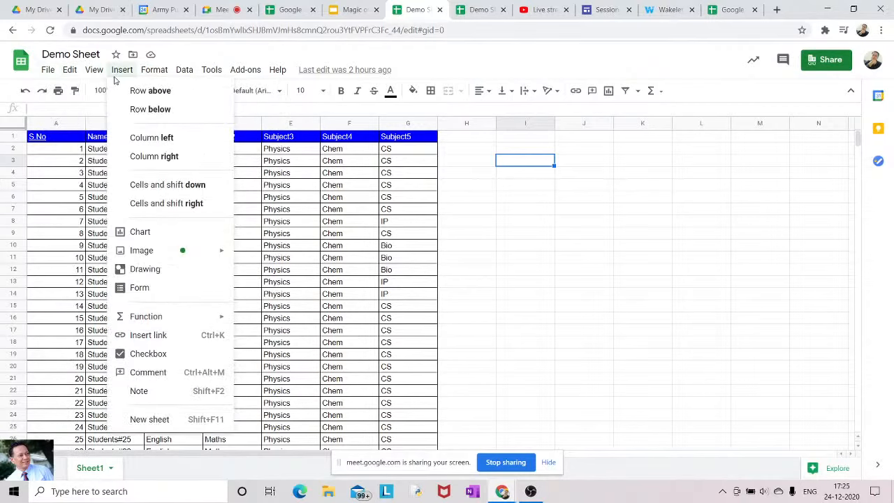
pyautogui.moveTo(152, 77)
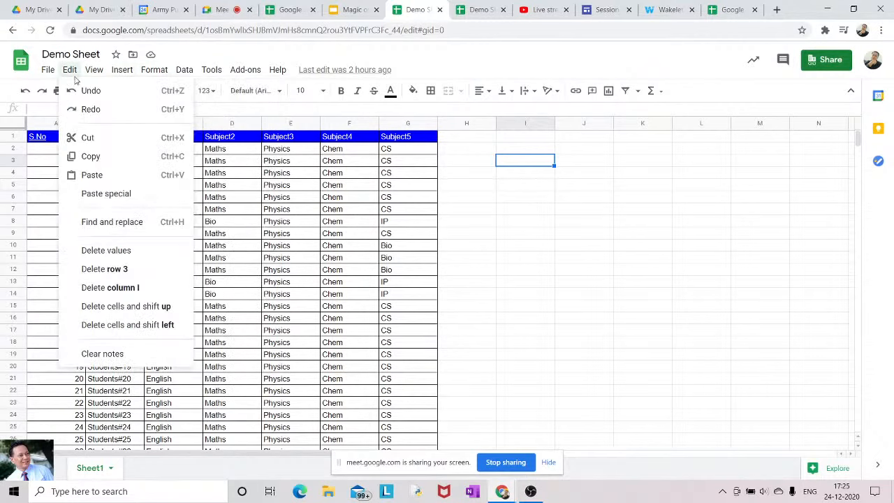
pyautogui.moveTo(56, 79)
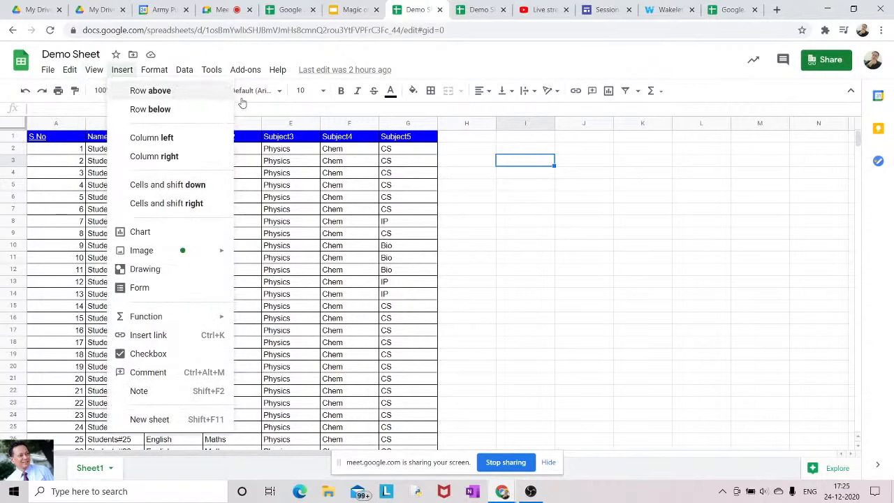
pyautogui.click(323, 92)
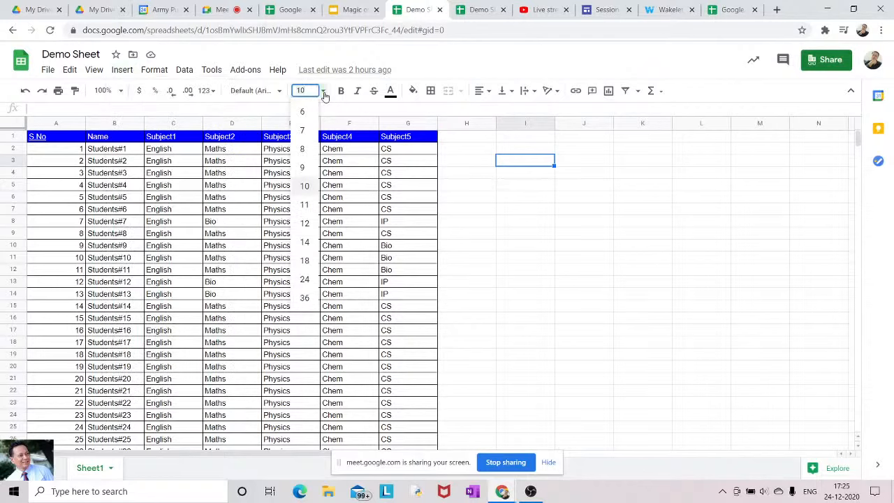
pyautogui.click(280, 92)
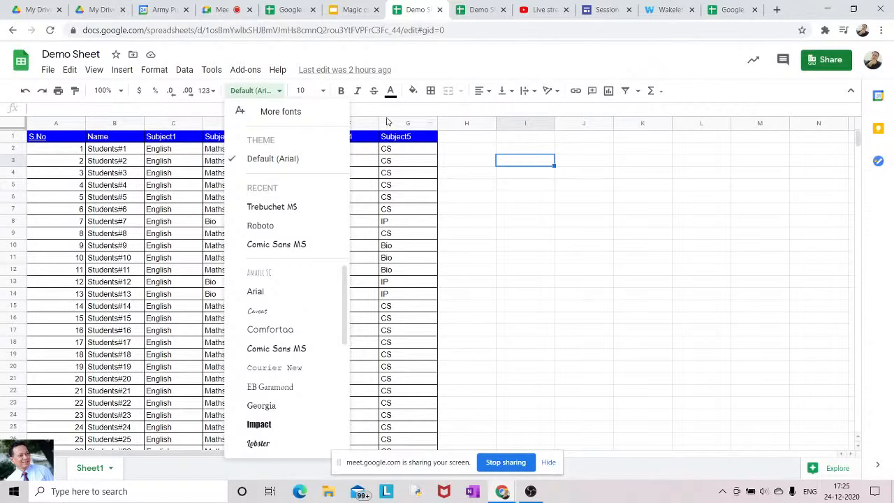
pyautogui.click(386, 107)
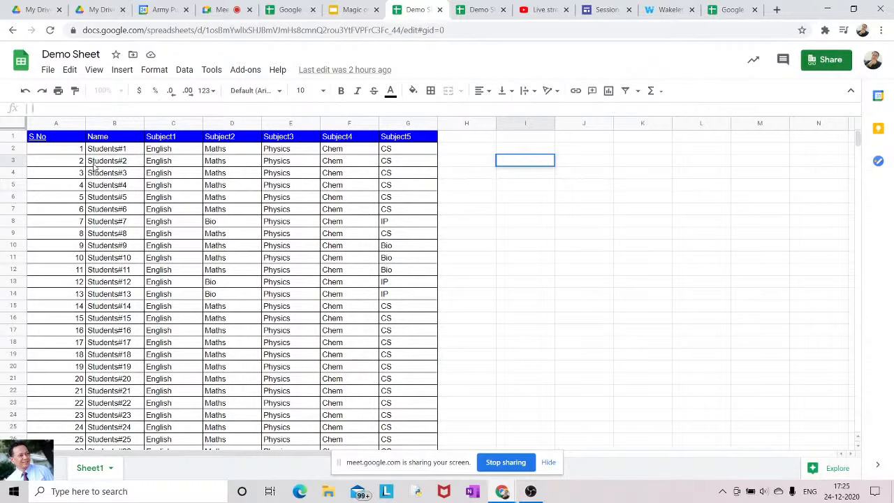
# Select the header cells A1:G1, from S.No through Subject5
pyautogui.click(14, 126)
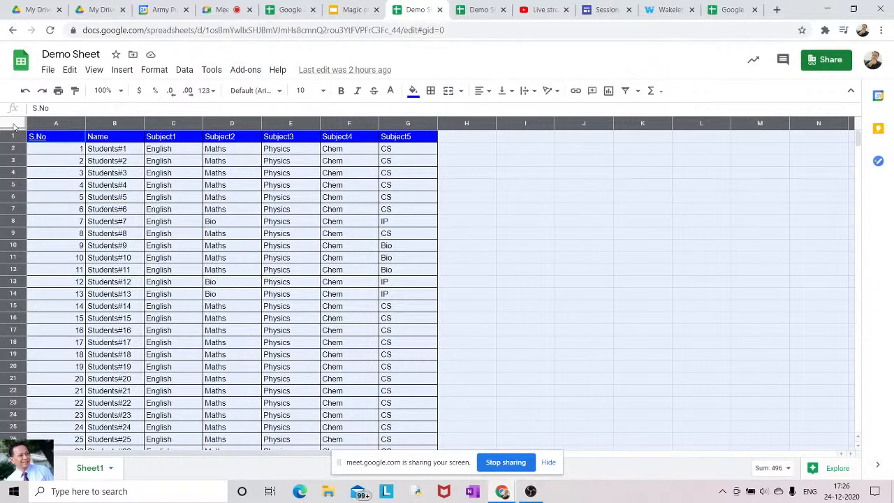
pyautogui.click(484, 238)
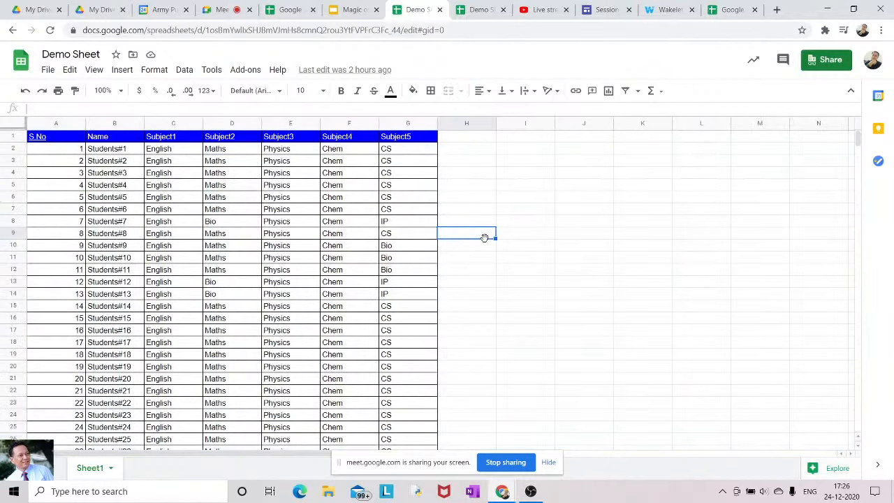
pyautogui.hotkey('ctrl', 'a')
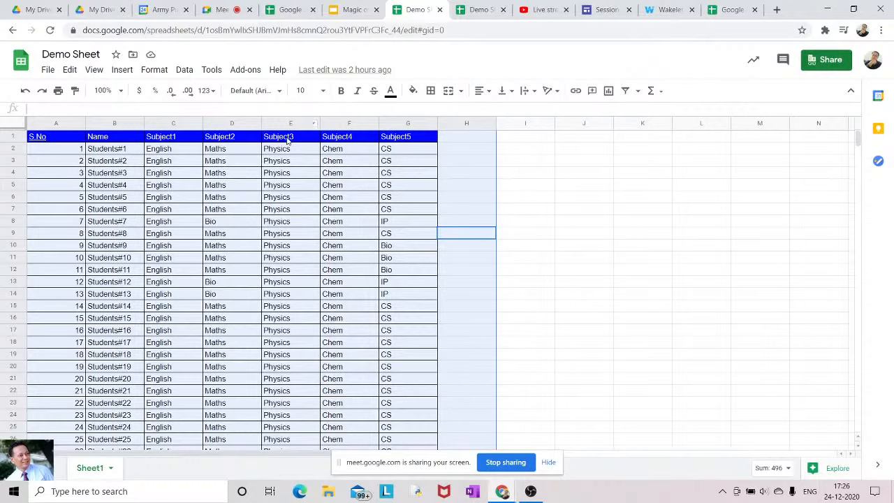
pyautogui.moveTo(34, 140)
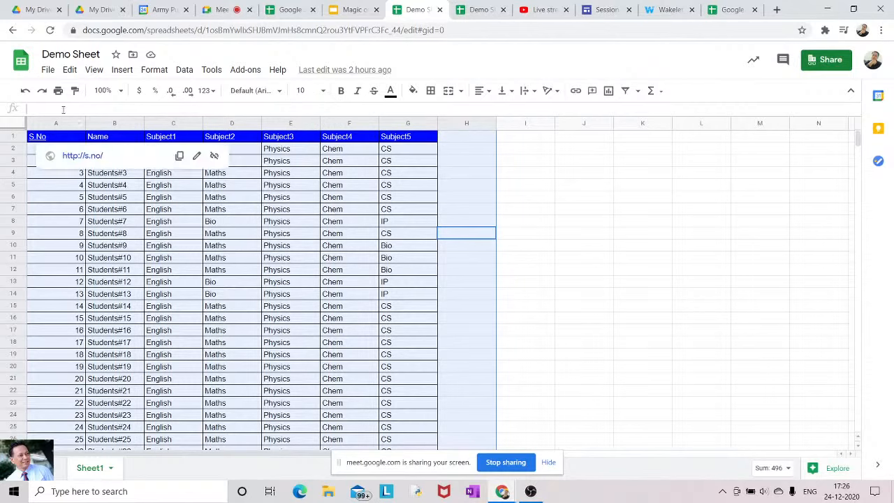
pyautogui.click(34, 138)
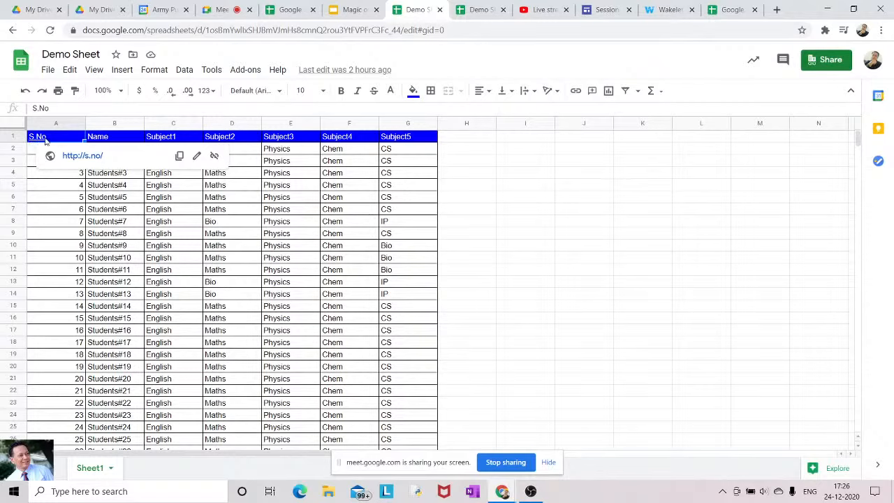
pyautogui.click(98, 139)
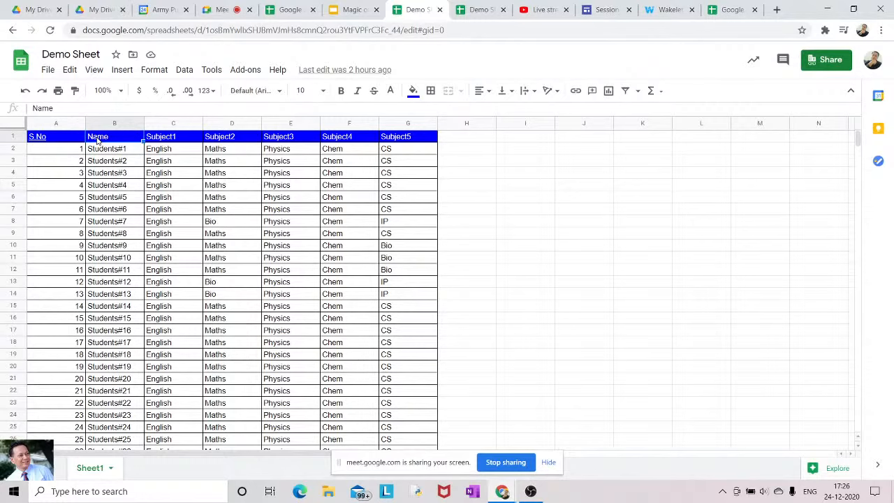
pyautogui.click(53, 139)
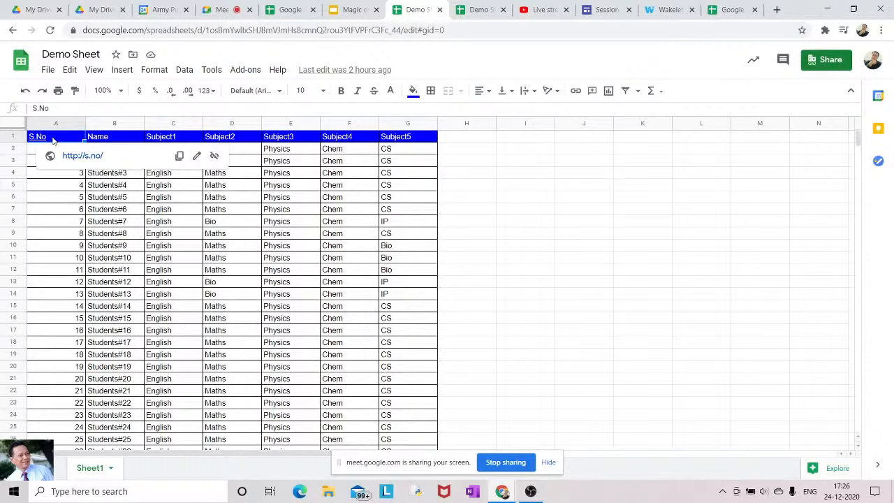
pyautogui.hotkey('shift', 'Right')
pyautogui.hotkey('shift', 'Right')
pyautogui.hotkey('shift', 'Right')
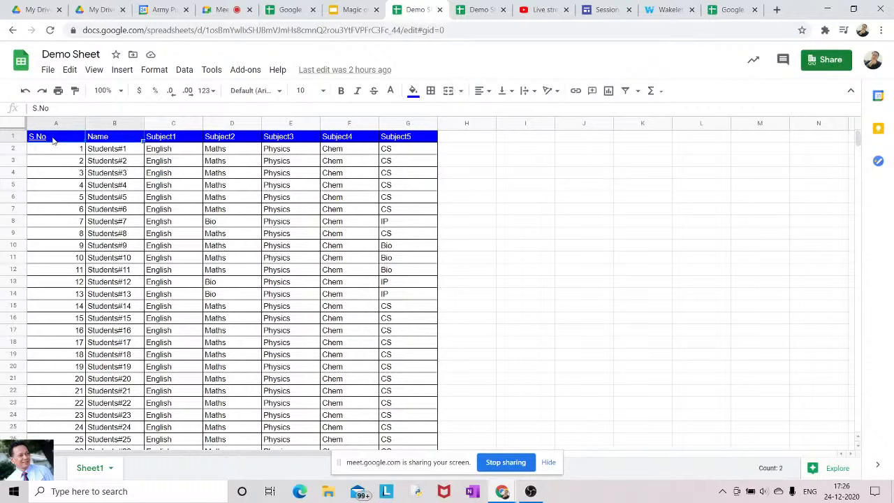
pyautogui.hotkey('shift', 'Right')
pyautogui.hotkey('shift', 'Right')
pyautogui.hotkey('shift', 'Right')
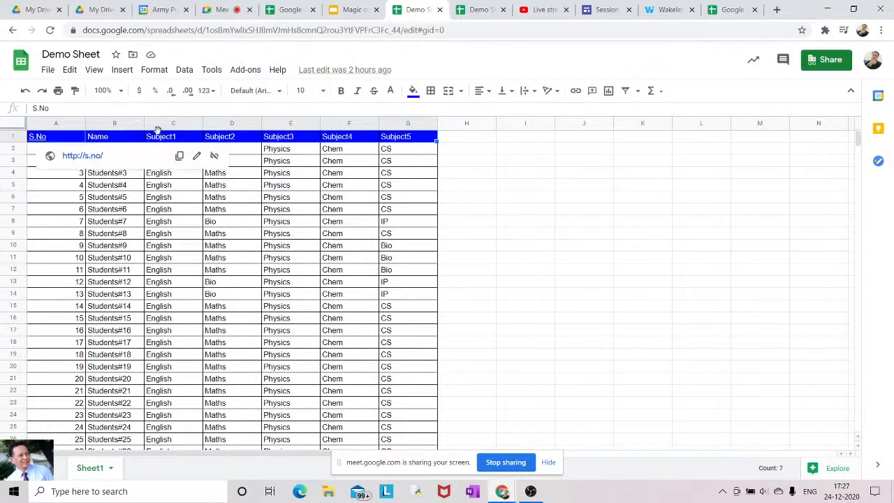
# Toggle bold and italic on and off for header row A1:G1, then apply strikethrough
pyautogui.click(341, 92)
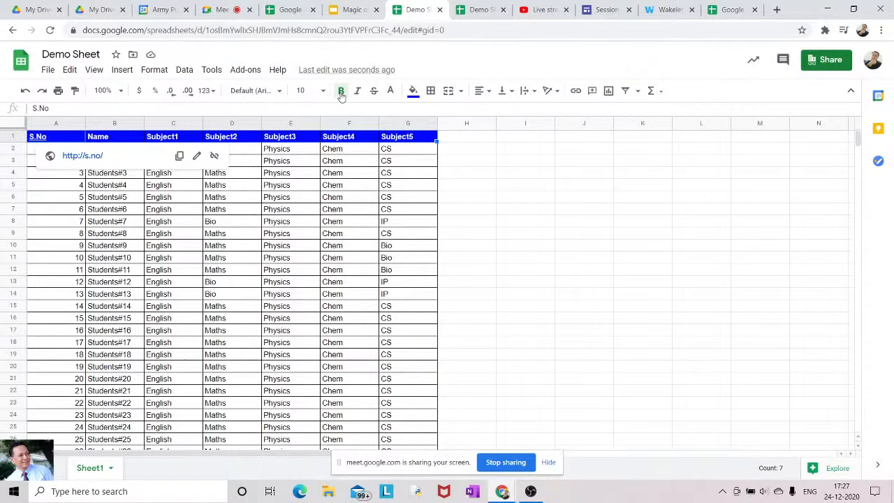
pyautogui.click(340, 91)
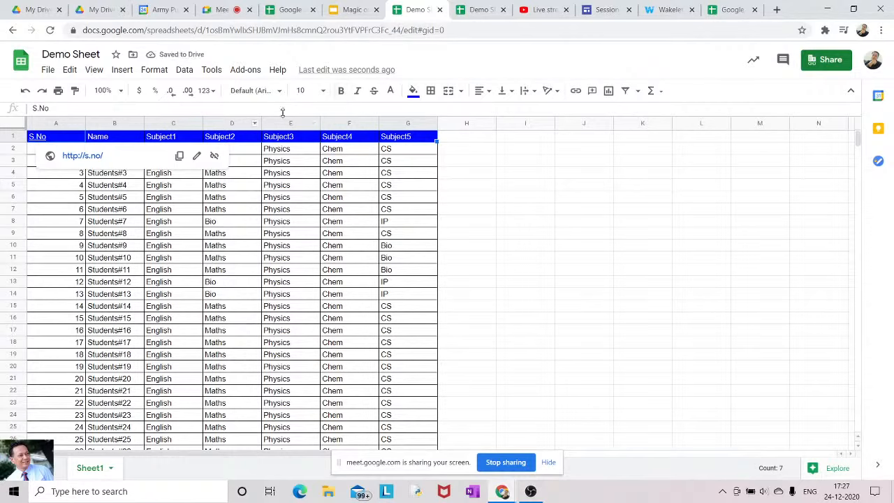
pyautogui.click(356, 95)
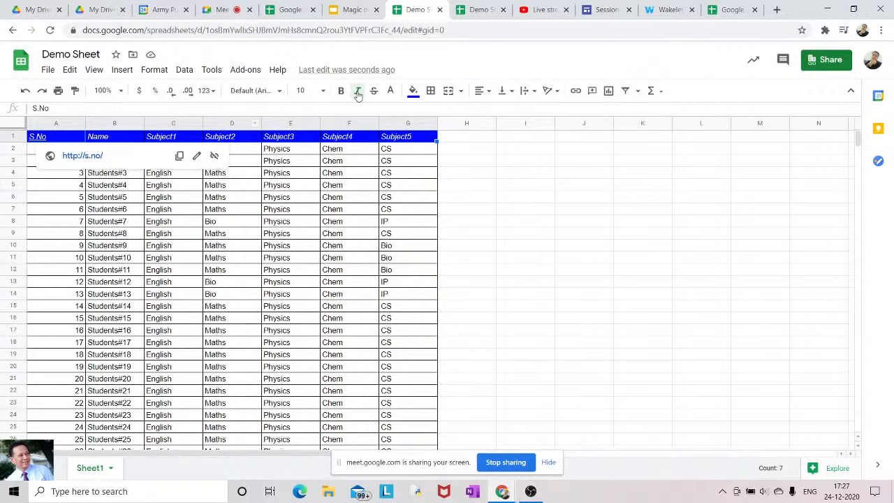
pyautogui.click(357, 91)
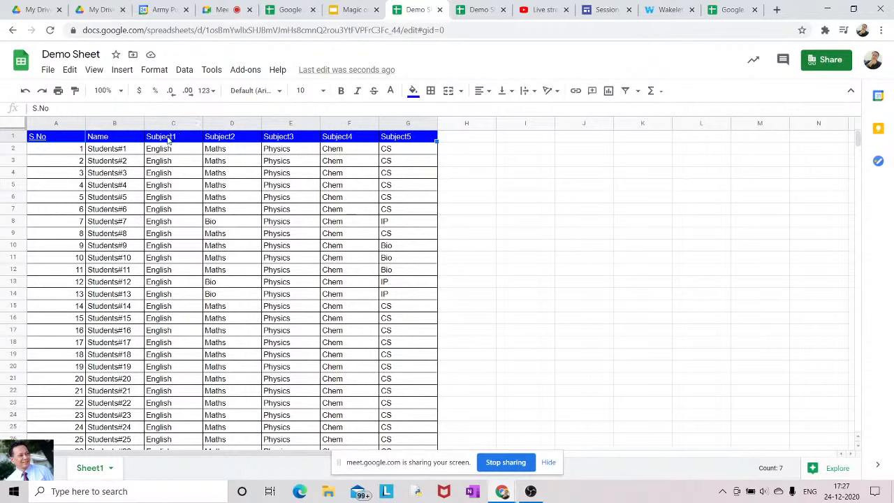
pyautogui.click(374, 91)
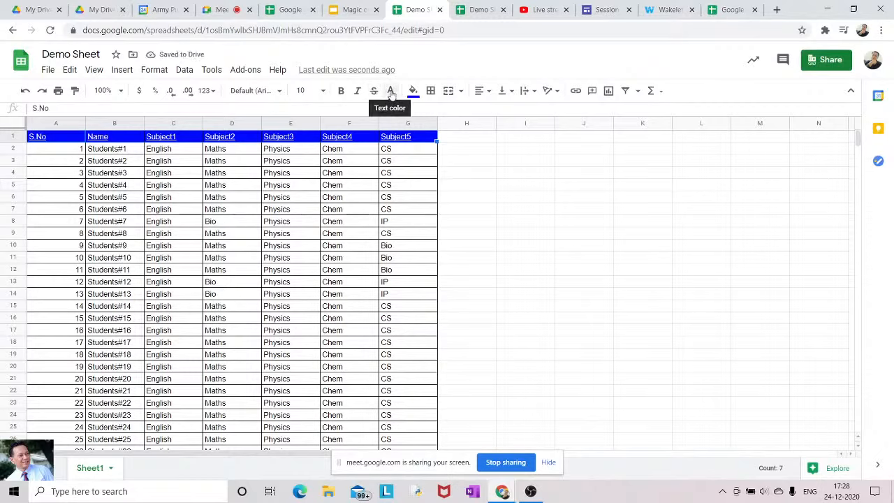
pyautogui.click(391, 94)
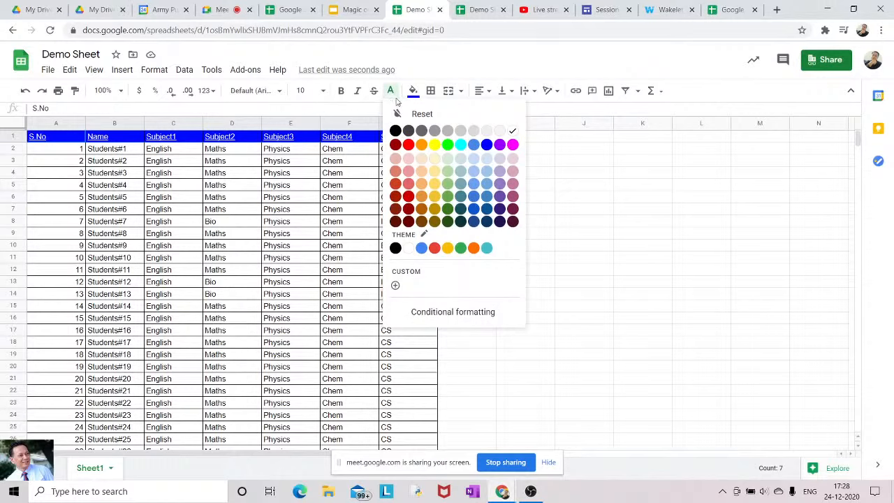
pyautogui.click(51, 152)
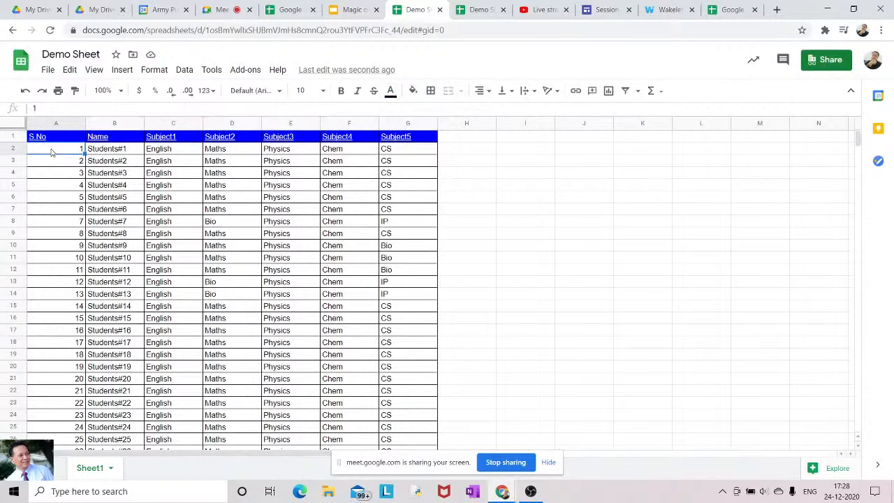
pyautogui.hotkey('shift', 'Right')
pyautogui.hotkey('shift', 'Right')
pyautogui.hotkey('shift', 'Right')
pyautogui.hotkey('shift', 'Right')
pyautogui.hotkey('shift', 'Right')
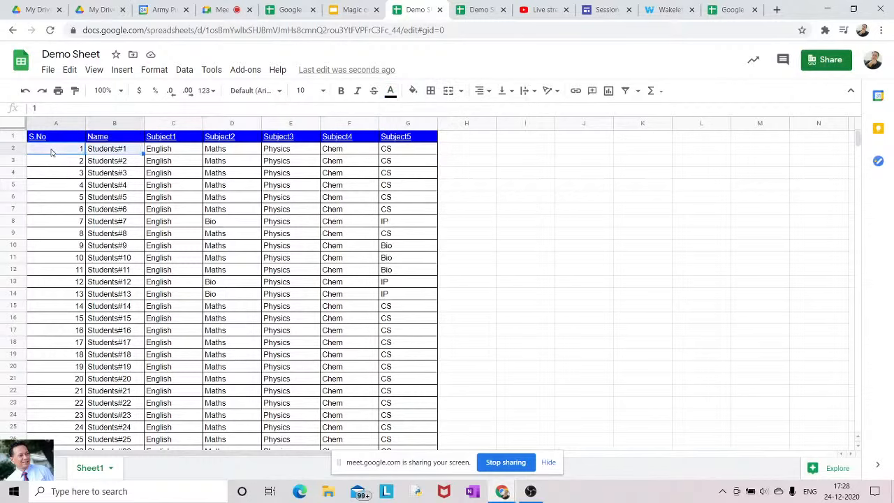
pyautogui.hotkey('shift', 'Right')
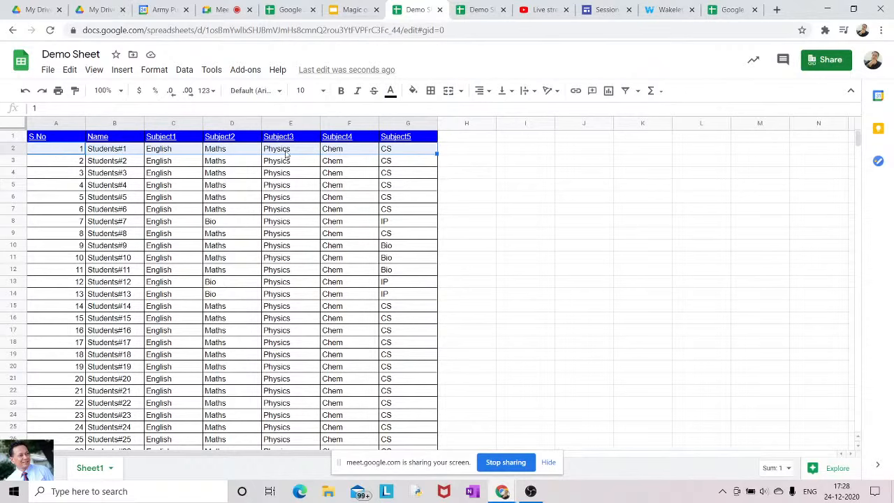
pyautogui.click(390, 92)
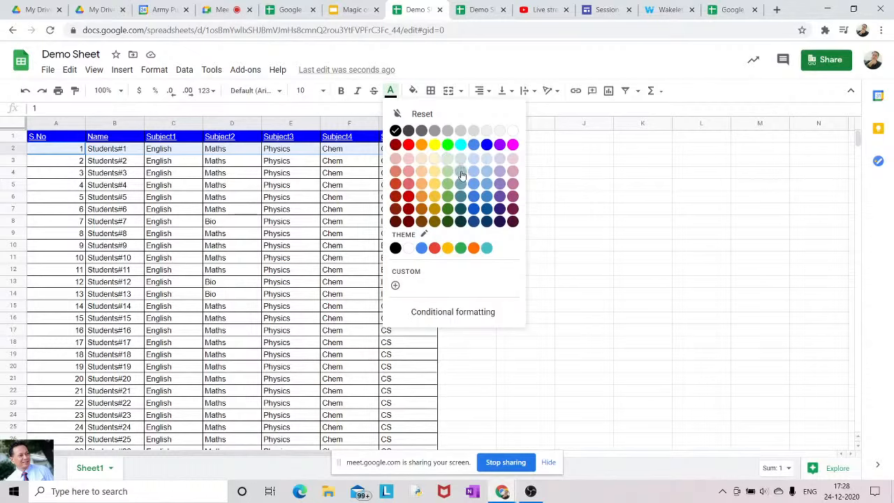
pyautogui.click(487, 145)
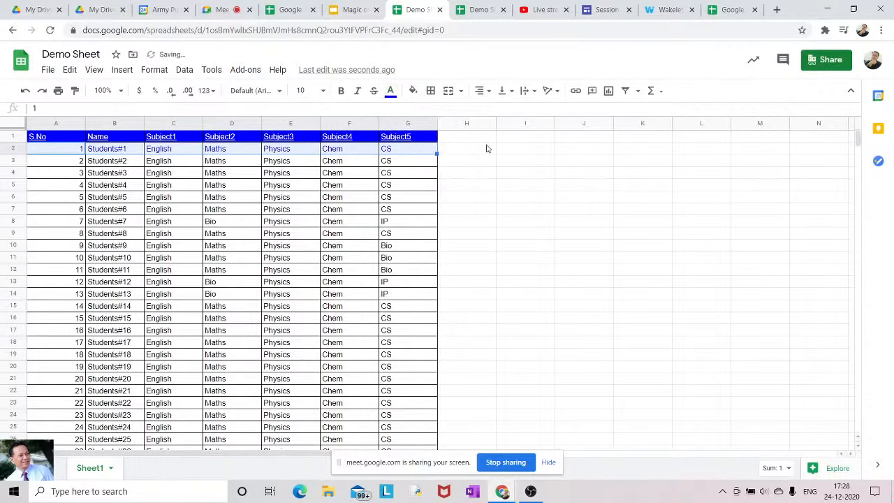
pyautogui.click(390, 92)
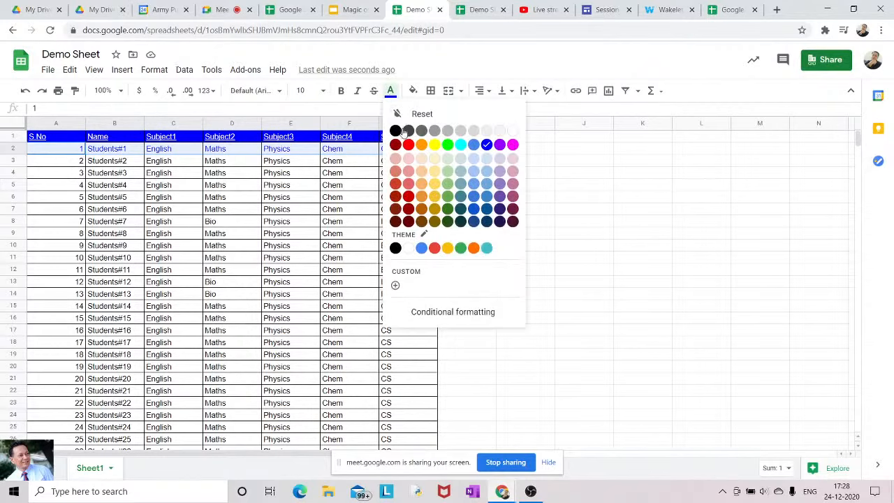
pyautogui.click(395, 132)
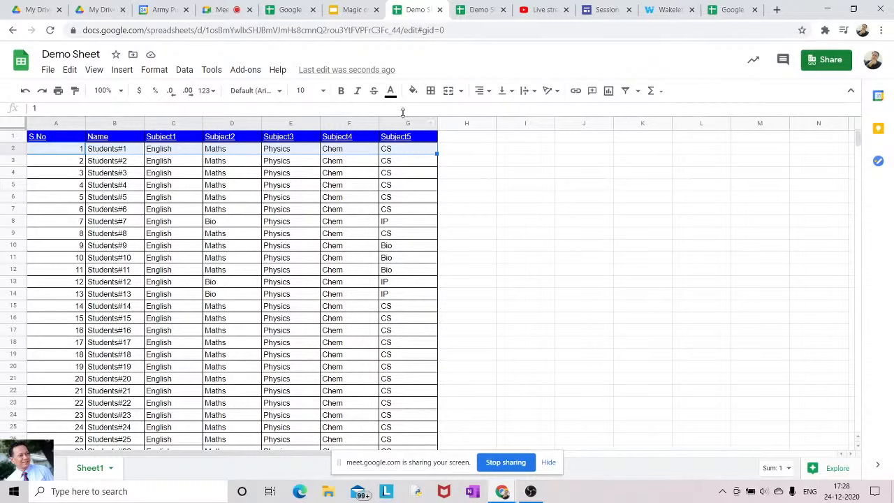
pyautogui.click(414, 95)
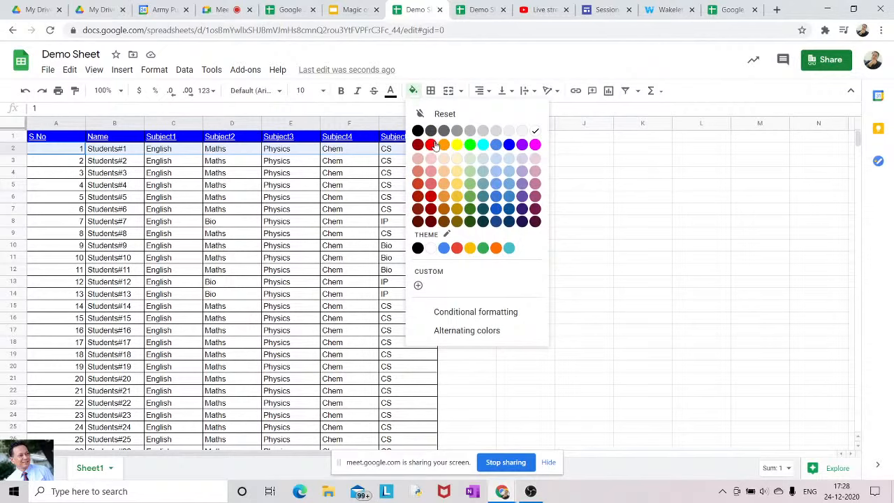
pyautogui.click(511, 161)
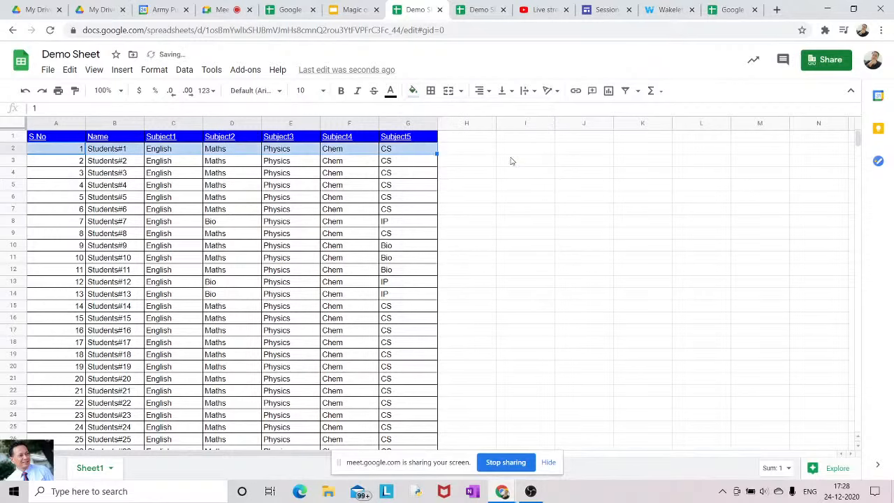
pyautogui.click(469, 250)
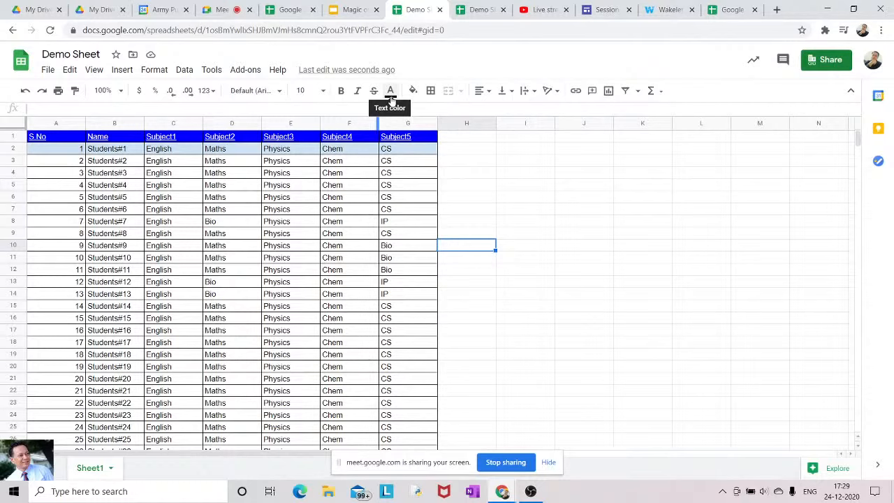
pyautogui.click(413, 93)
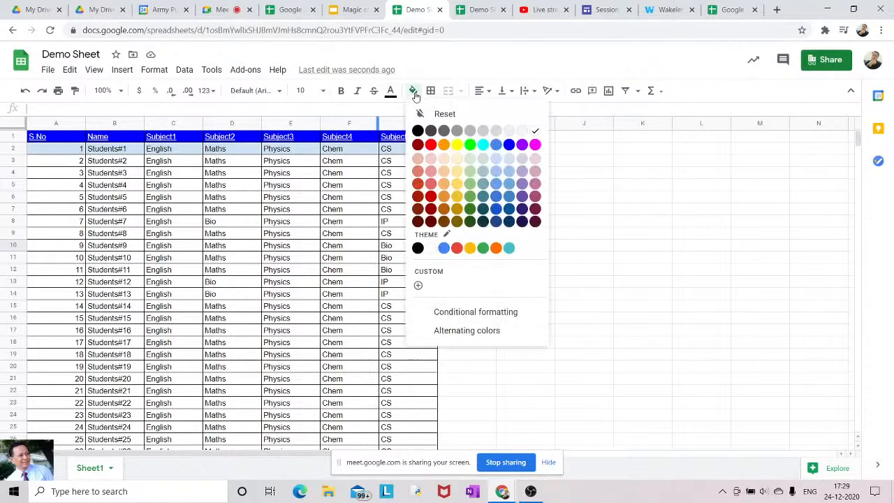
pyautogui.click(445, 114)
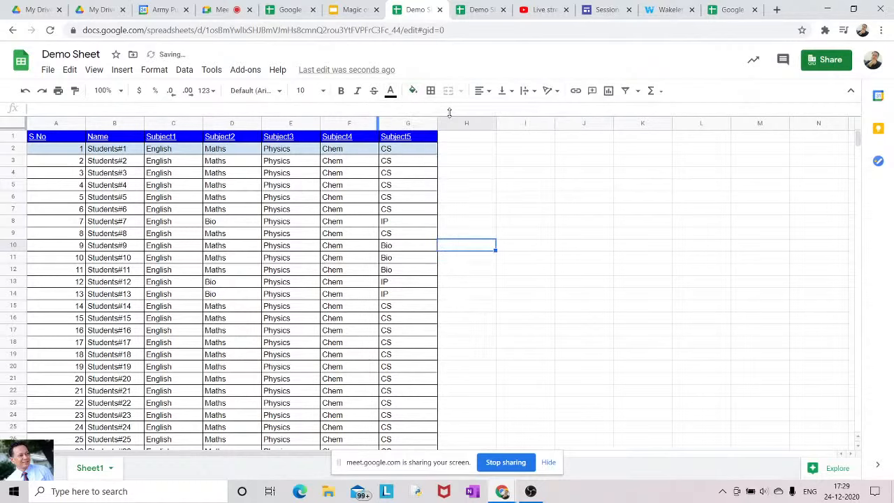
pyautogui.click(46, 155)
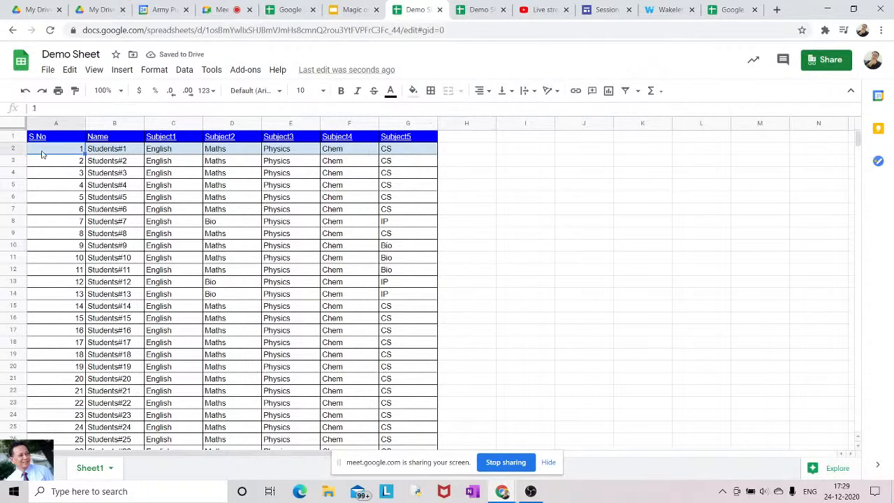
pyautogui.hotkey('shift', 'Right')
pyautogui.hotkey('shift', 'Right')
pyautogui.hotkey('shift', 'Right')
pyautogui.hotkey('shift', 'Right')
pyautogui.hotkey('shift', 'Right')
pyautogui.hotkey('shift', 'Right')
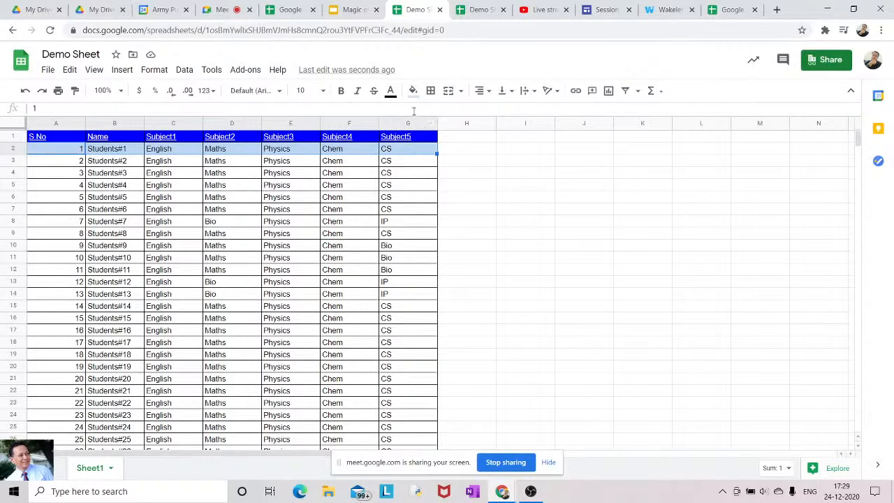
pyautogui.click(412, 90)
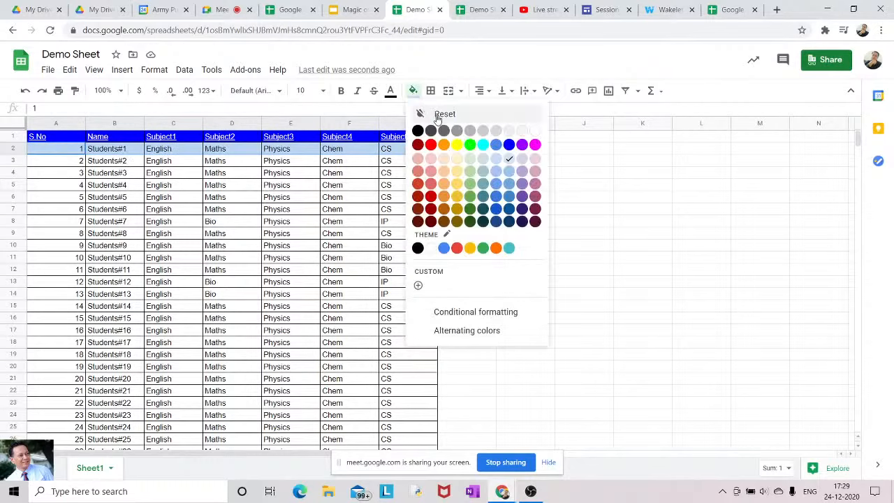
pyautogui.click(441, 114)
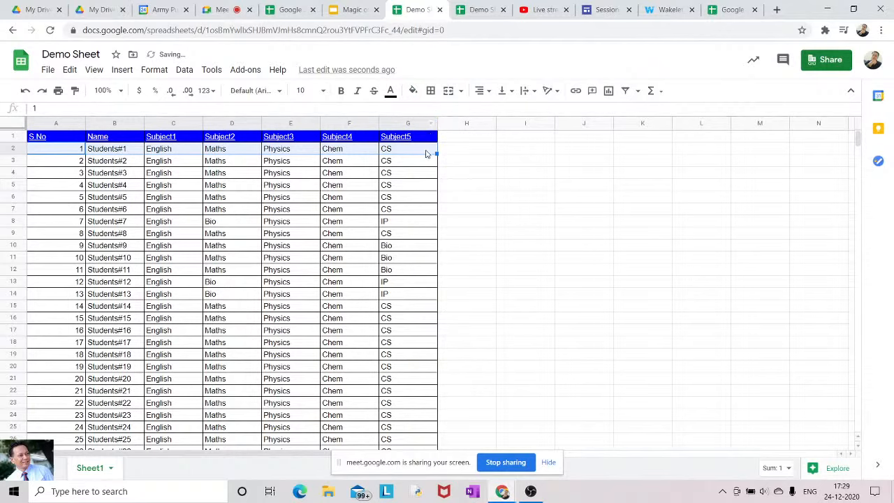
pyautogui.click(412, 90)
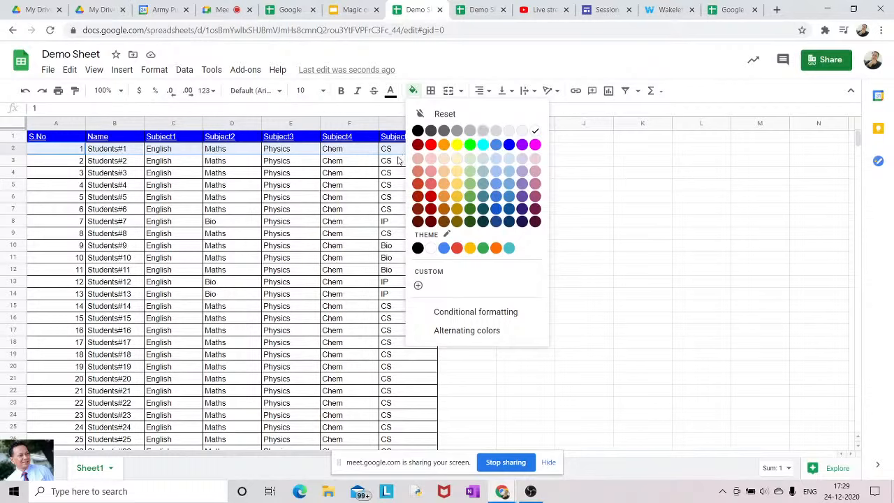
pyautogui.press('Return')
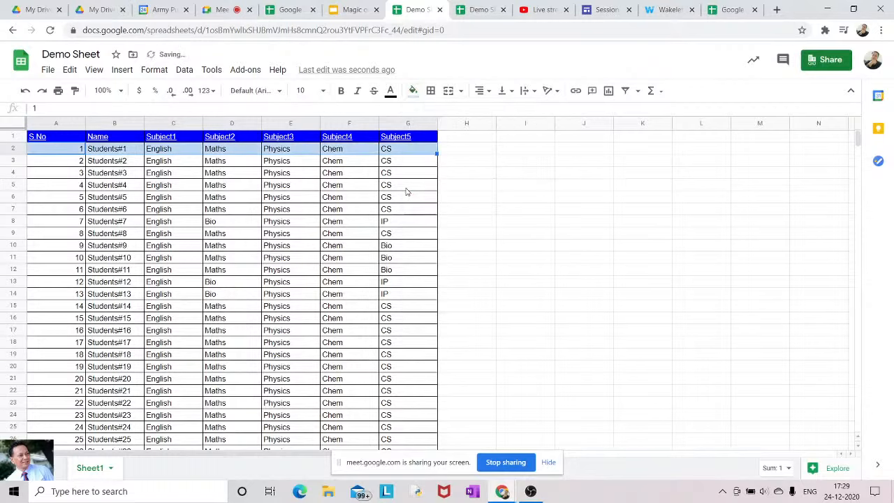
pyautogui.hotkey('ctrl', 'z')
pyautogui.hotkey('ctrl', 'z')
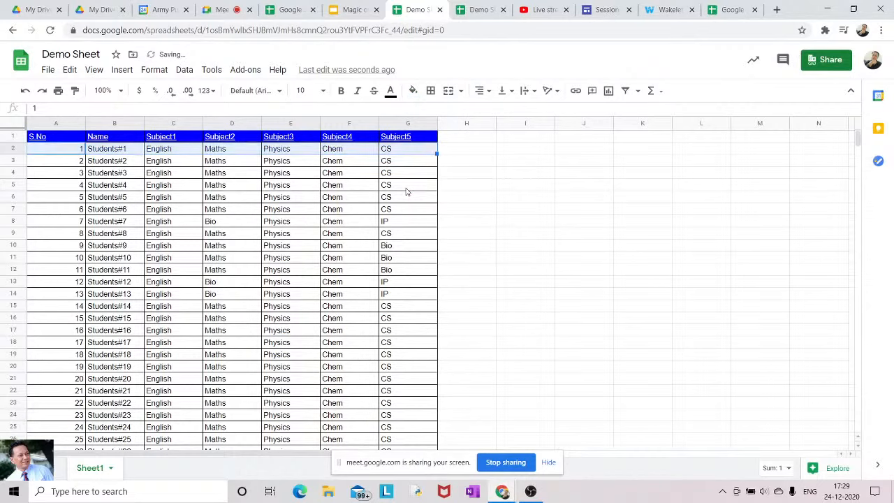
pyautogui.click(525, 185)
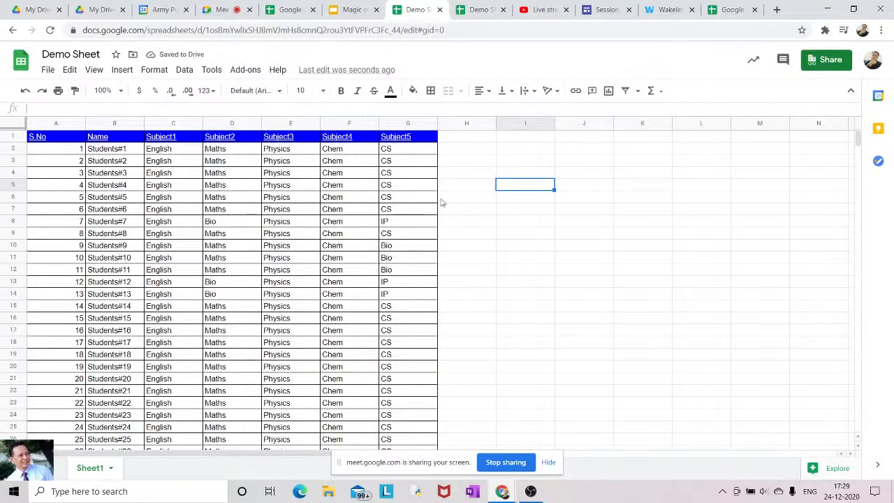
# Auto-fit column A to its contents, then select every cell in the sheet
pyautogui.click(487, 95)
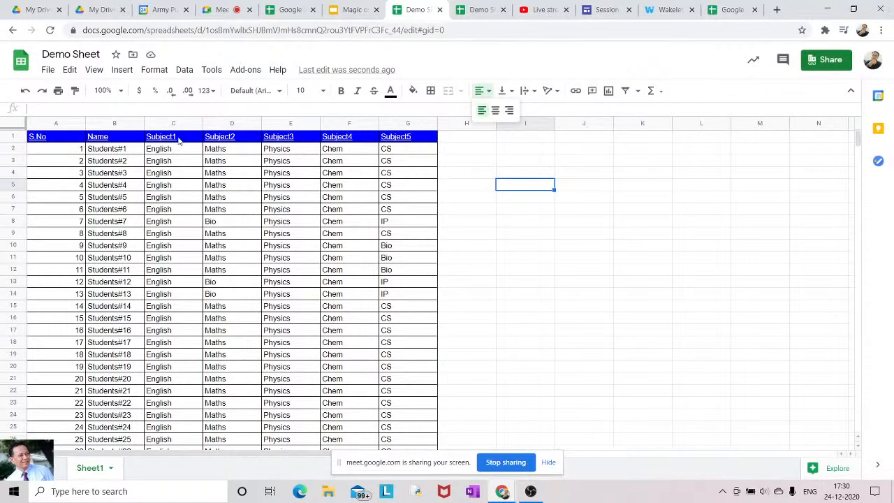
pyautogui.doubleClick(85, 123)
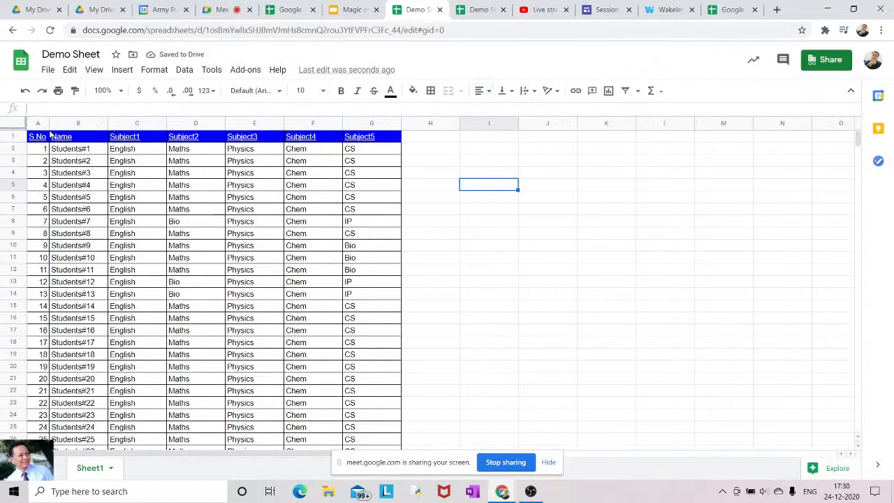
pyautogui.moveTo(49, 138)
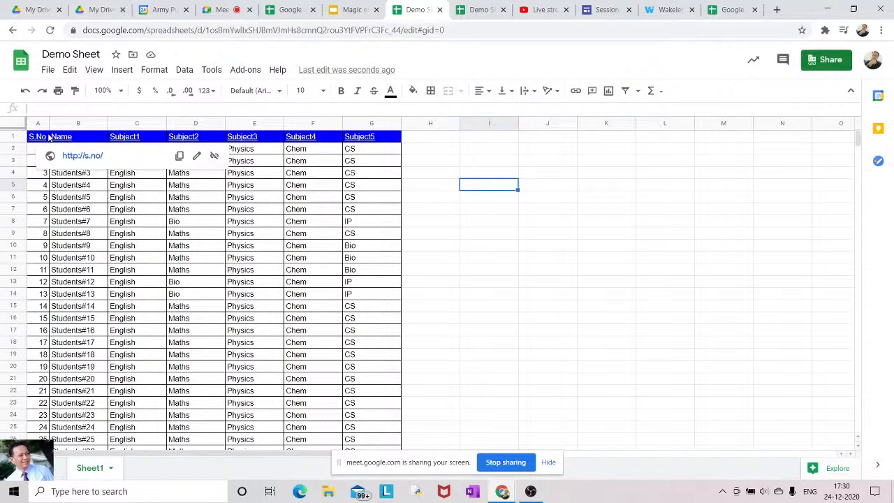
pyautogui.click(13, 126)
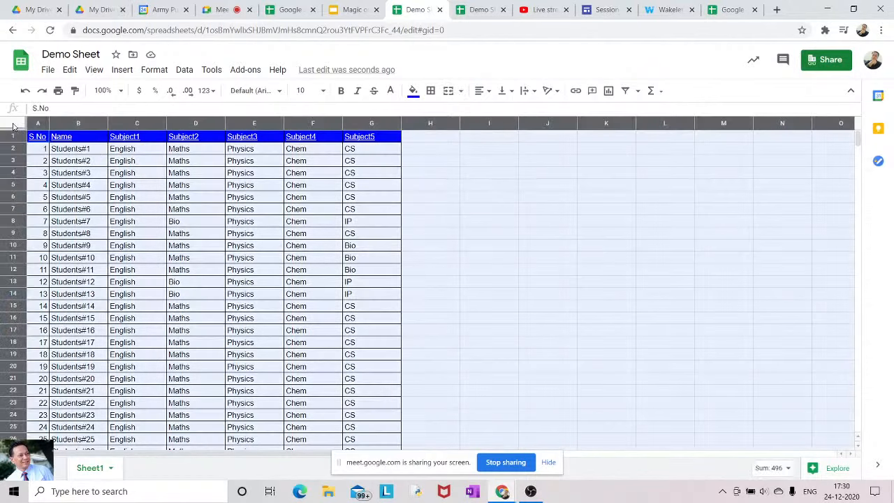
# Auto-fit columns A–G to their student names and subject entries
pyautogui.doubleClick(166, 123)
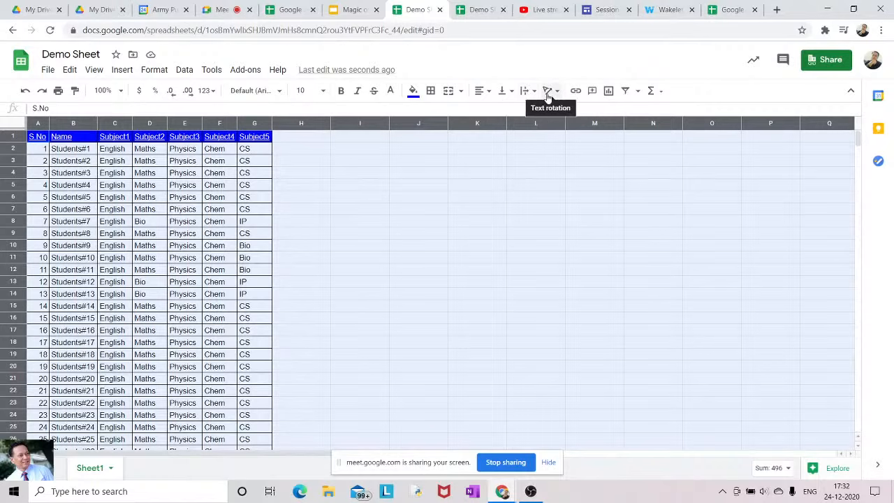
pyautogui.moveTo(42, 142)
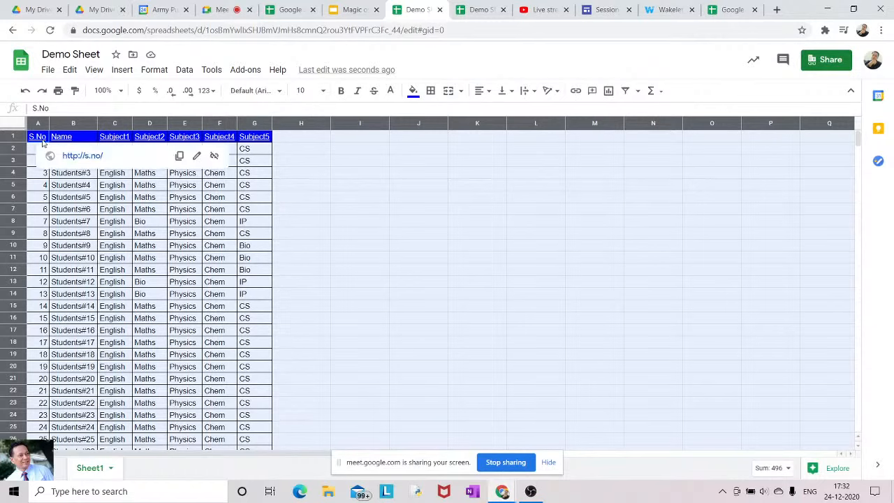
pyautogui.click(316, 190)
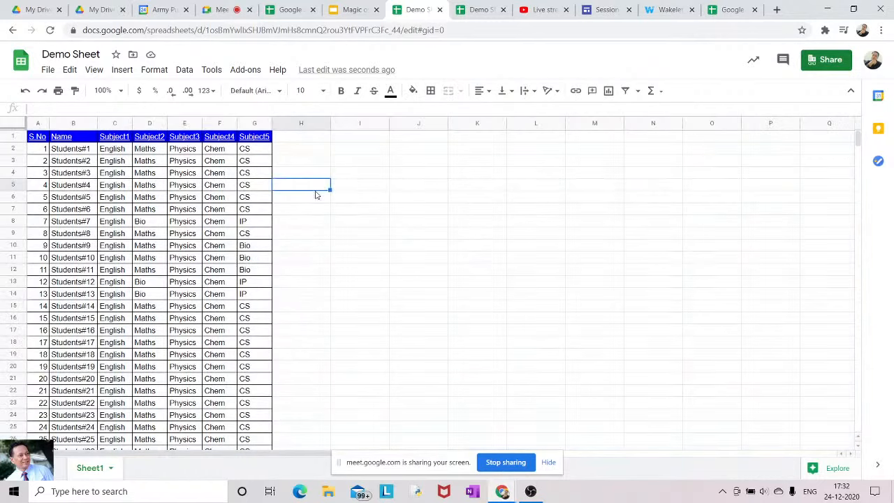
pyautogui.click(30, 142)
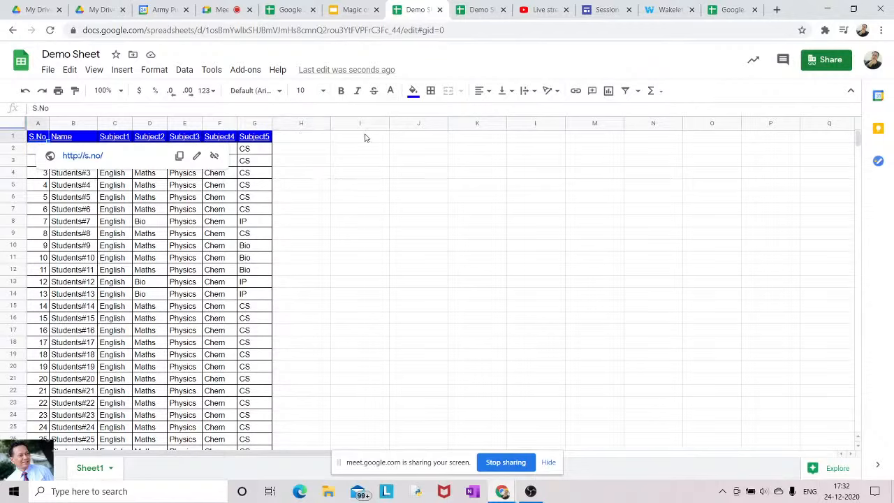
pyautogui.click(549, 91)
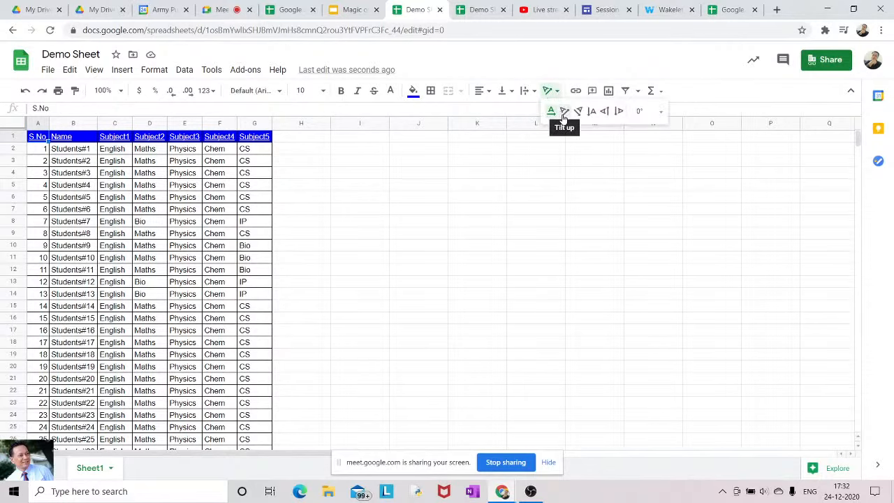
pyautogui.click(562, 113)
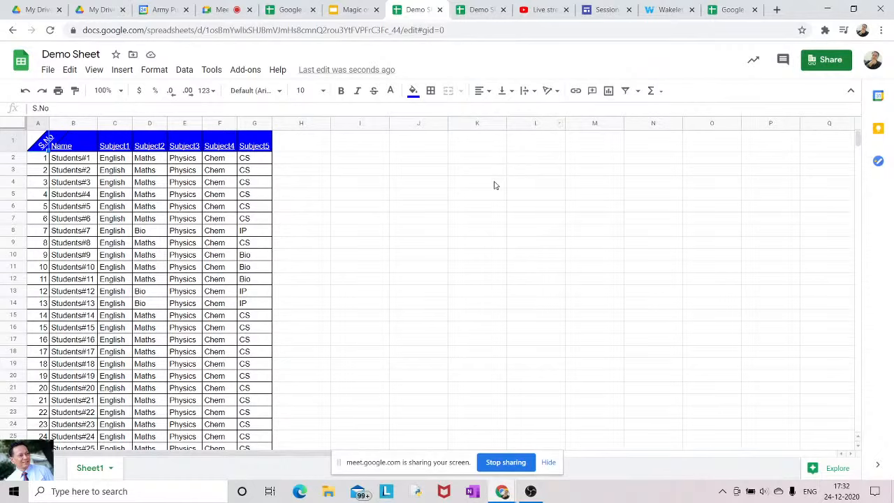
pyautogui.click(87, 146)
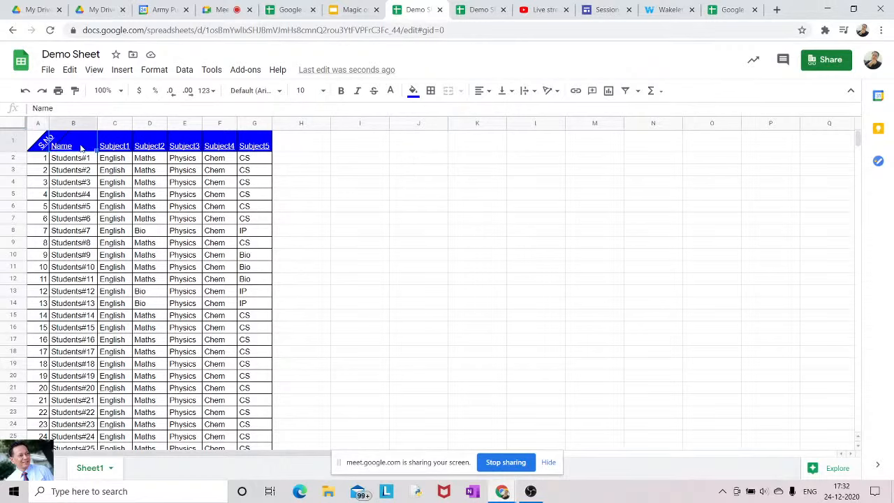
pyautogui.click(549, 91)
pyautogui.click(563, 112)
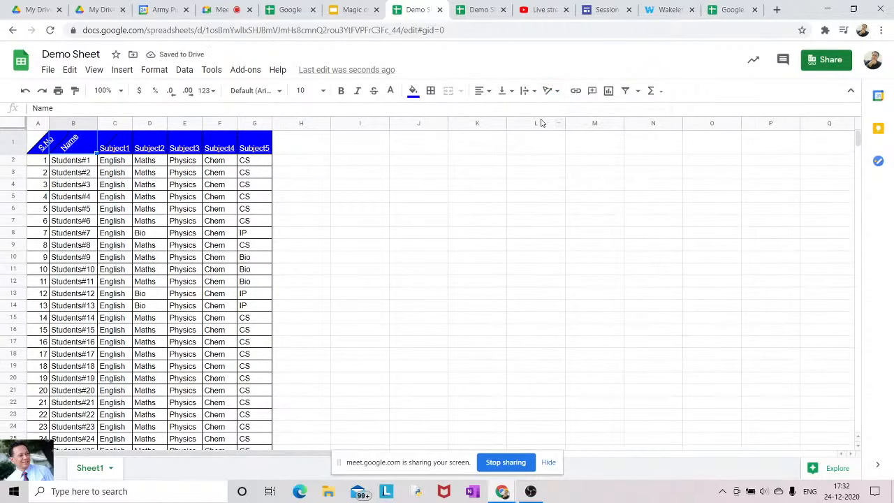
pyautogui.click(548, 92)
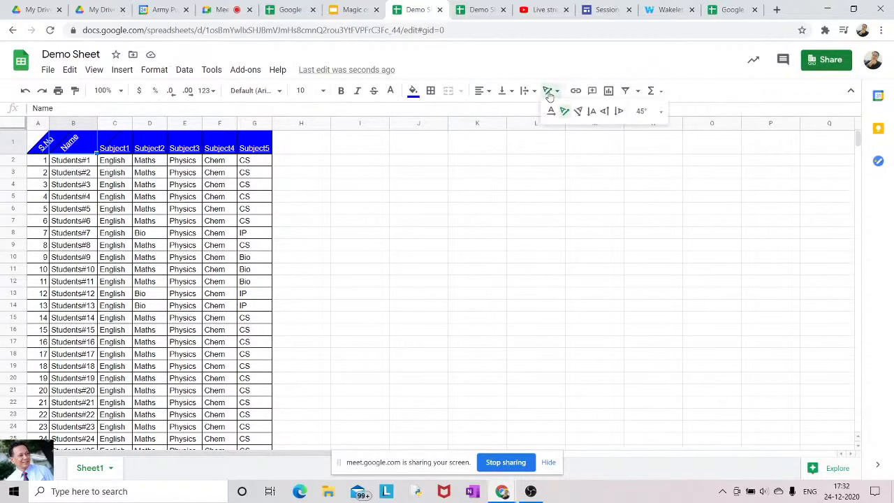
pyautogui.click(551, 111)
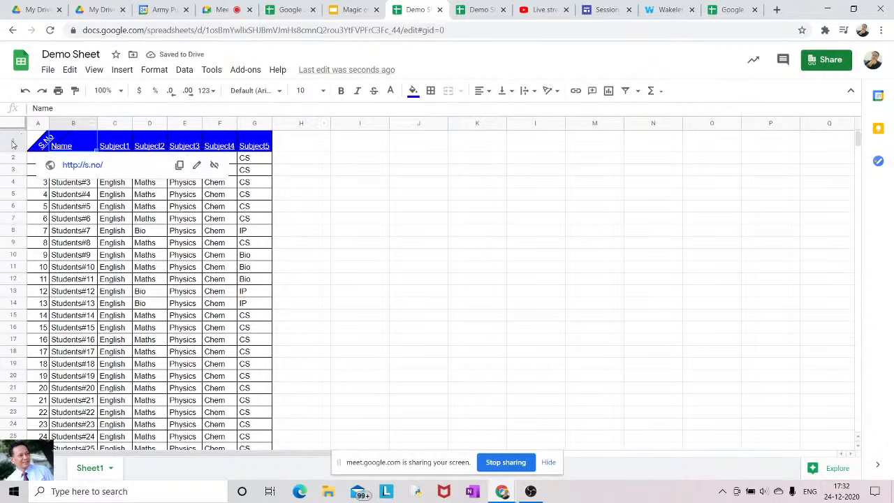
pyautogui.click(38, 143)
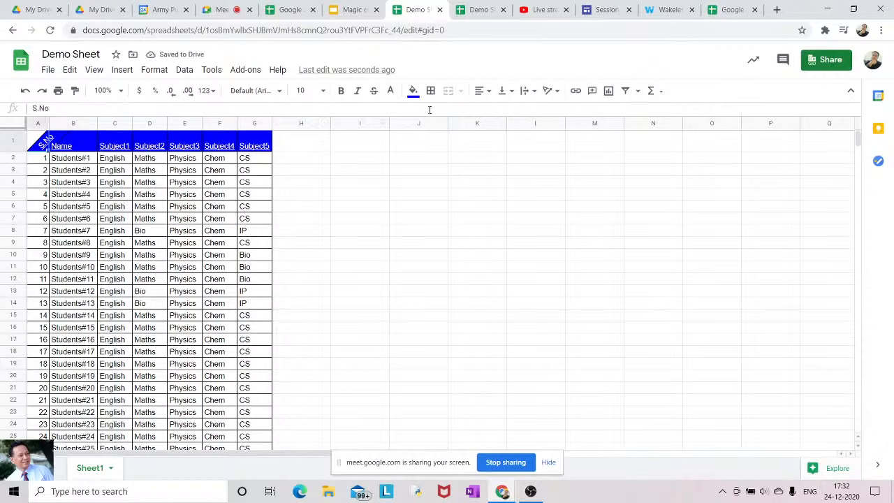
pyautogui.click(546, 95)
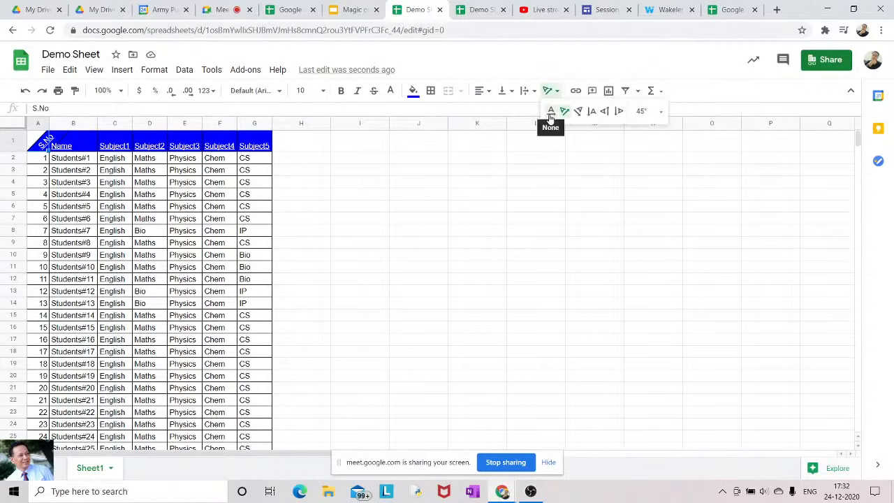
pyautogui.click(550, 114)
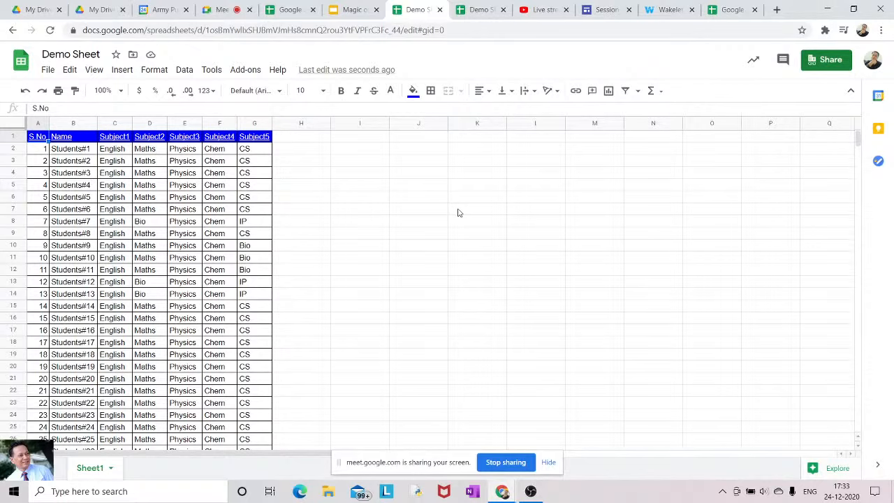
# Select the whole sheet and open the Format menu showing Alternating colors
pyautogui.click(151, 72)
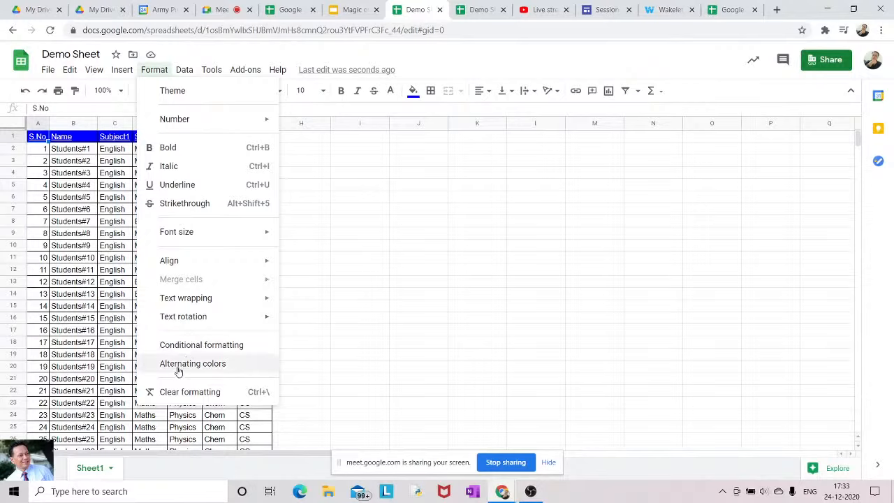
pyautogui.click(360, 326)
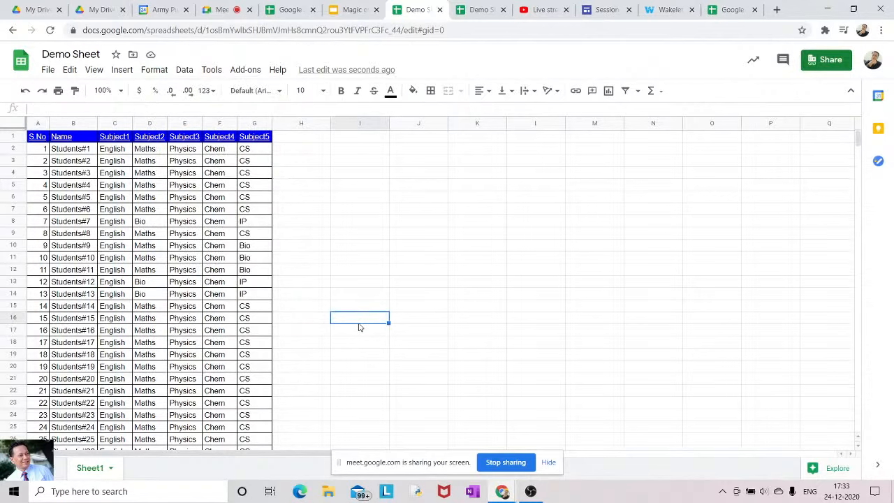
pyautogui.click(14, 125)
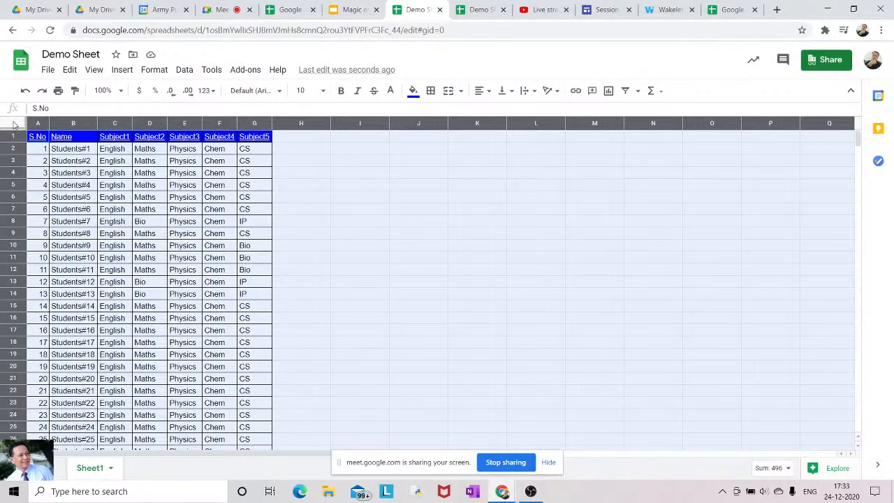
pyautogui.click(157, 70)
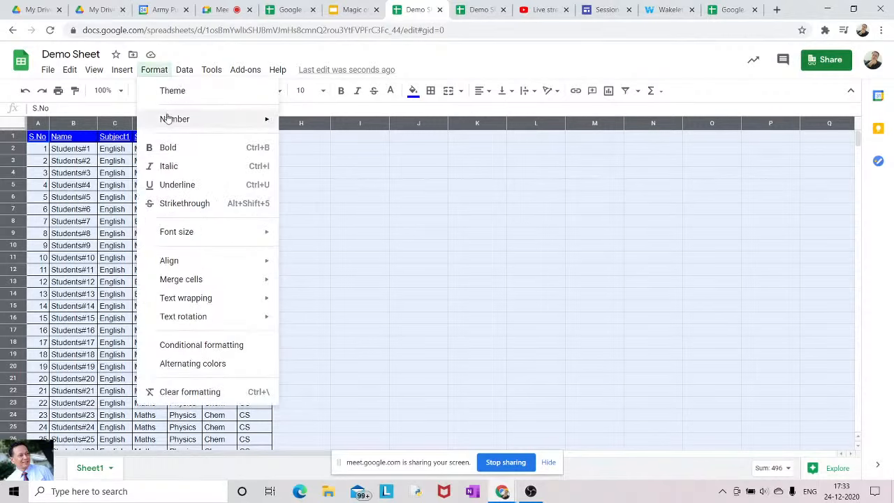
# Apply alternating colours with the cyan style and set Color 1 to yellow
pyautogui.click(188, 364)
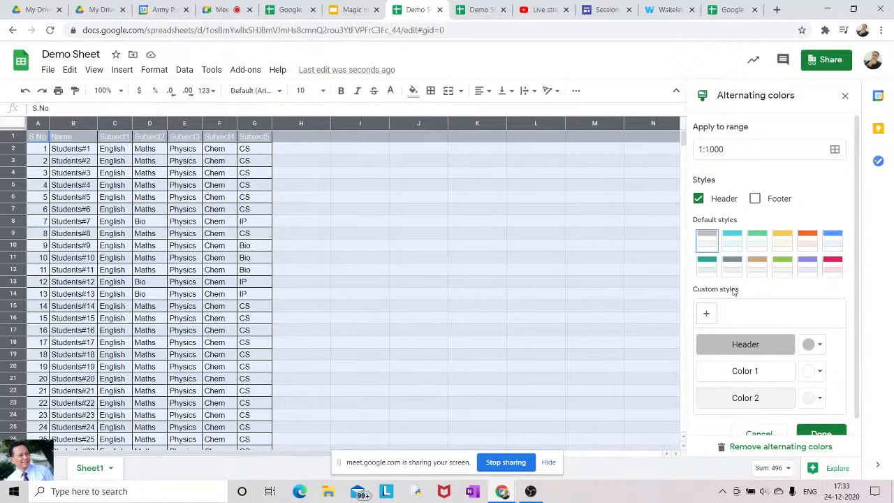
pyautogui.click(733, 240)
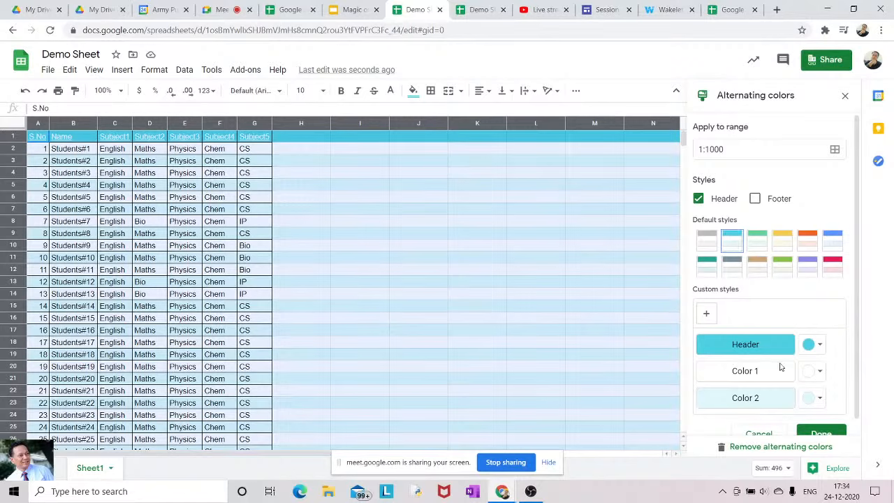
pyautogui.click(819, 373)
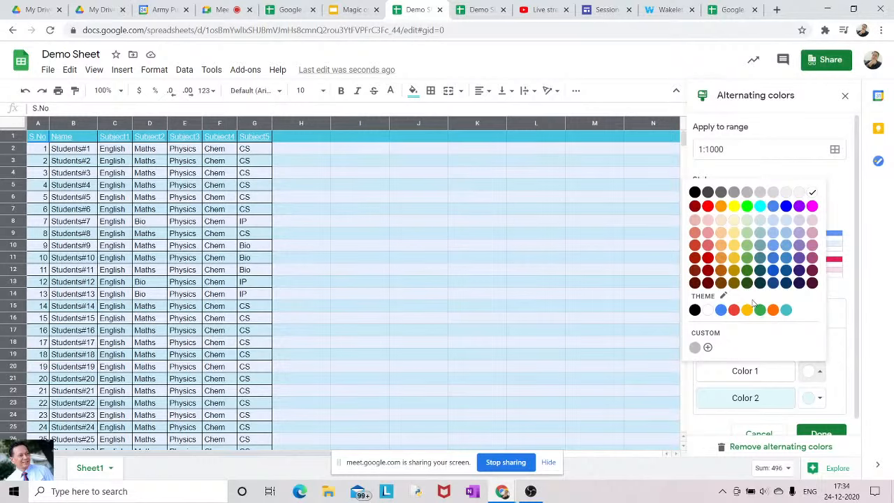
pyautogui.click(734, 208)
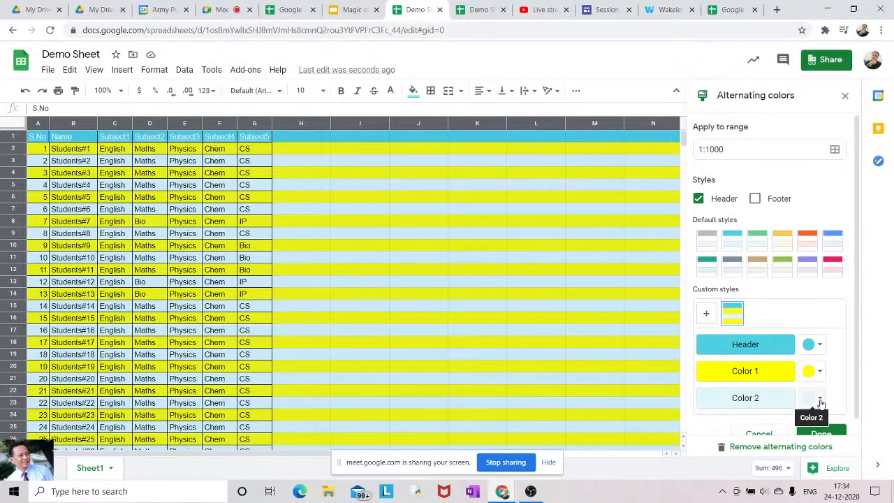
# Set Color 2 to light cornflower blue, then cancel the alternating colours
pyautogui.click(820, 400)
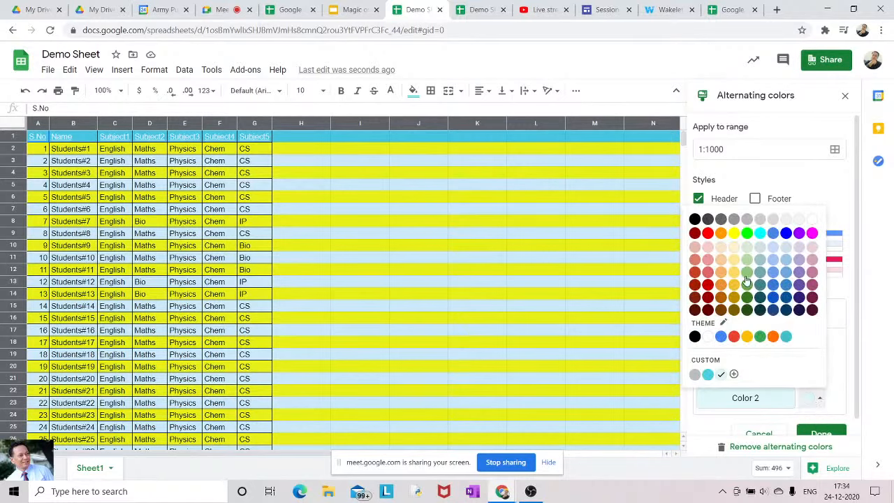
pyautogui.click(784, 265)
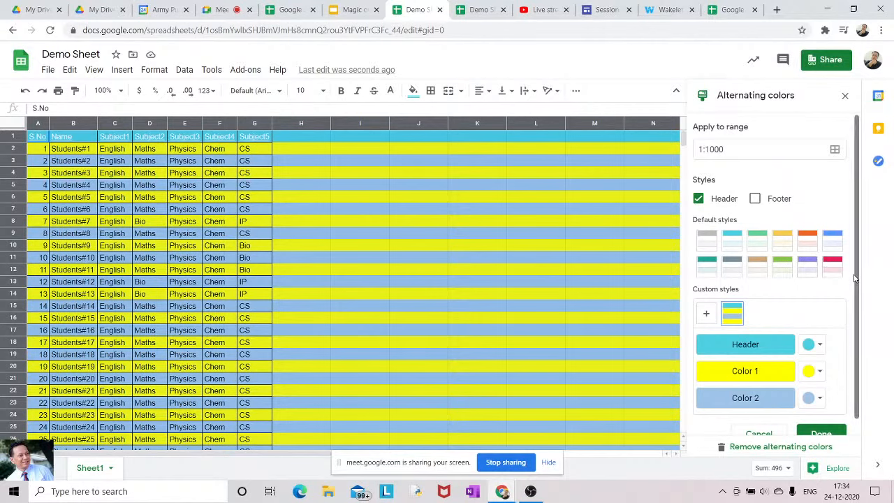
pyautogui.scroll(-1, 854, 278)
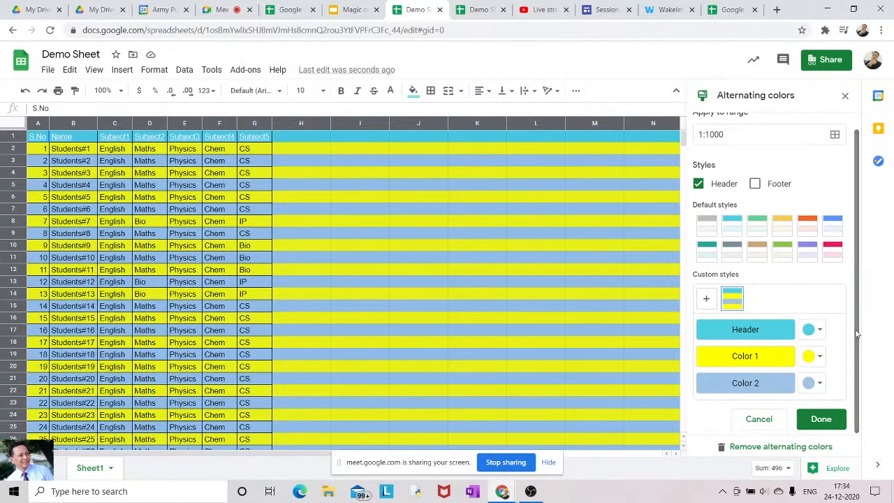
pyautogui.click(760, 420)
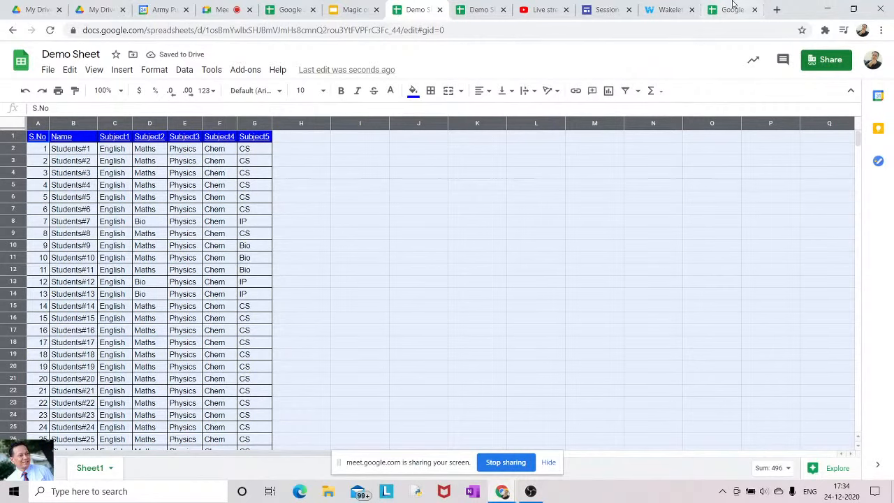
# View the Session 2020-21 page's banded Analytics table, then return to Demo Sheet
pyautogui.click(604, 9)
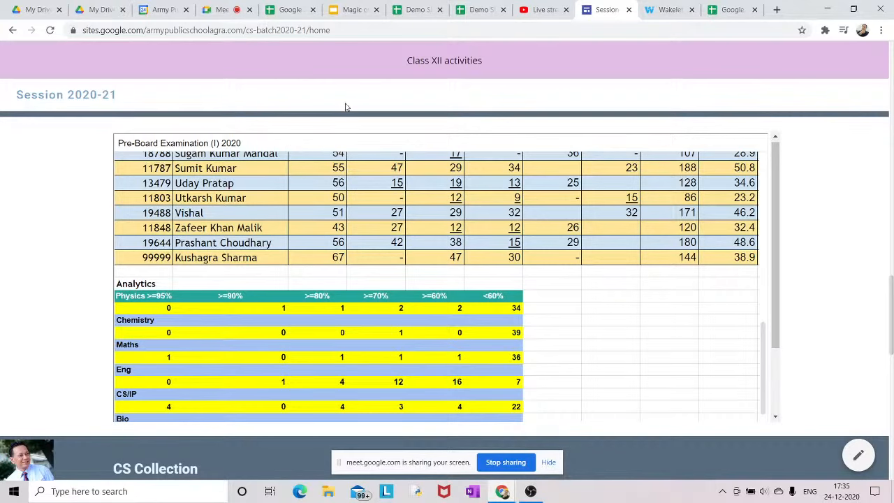
pyautogui.click(421, 18)
pyautogui.click(364, 306)
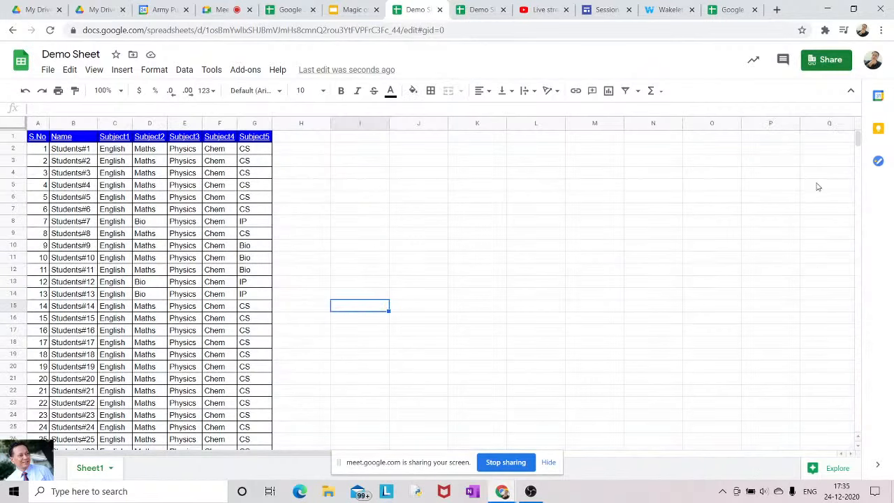
pyautogui.moveTo(858, 144); pyautogui.dragTo(858, 151)
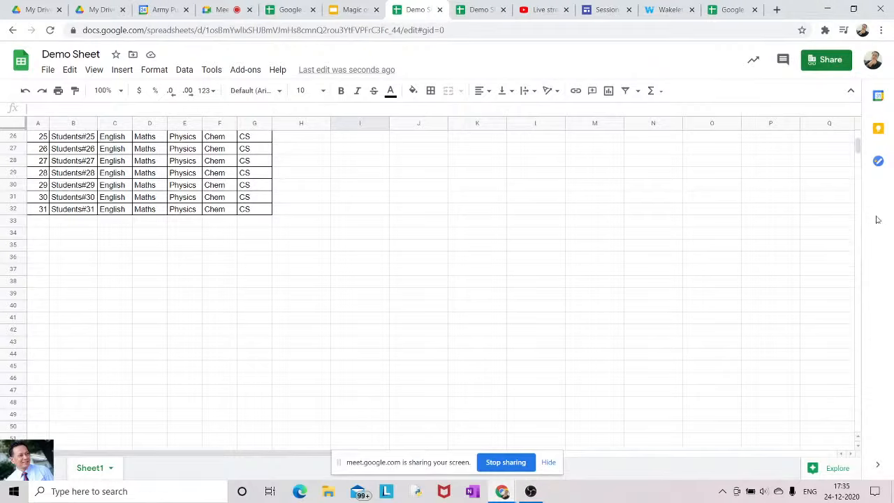
pyautogui.scroll(5, 859, 145)
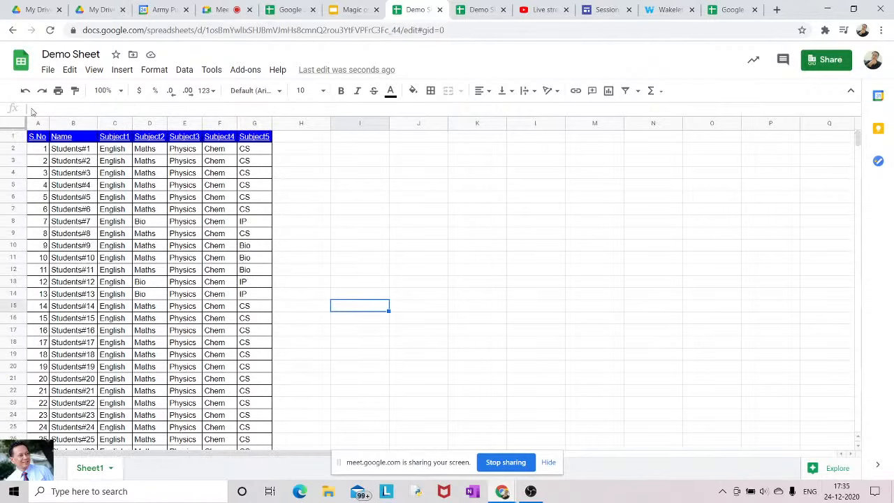
# Apply the saved yellow/light blue alternating colours style with cyan header to the whole sheet
pyautogui.click(16, 124)
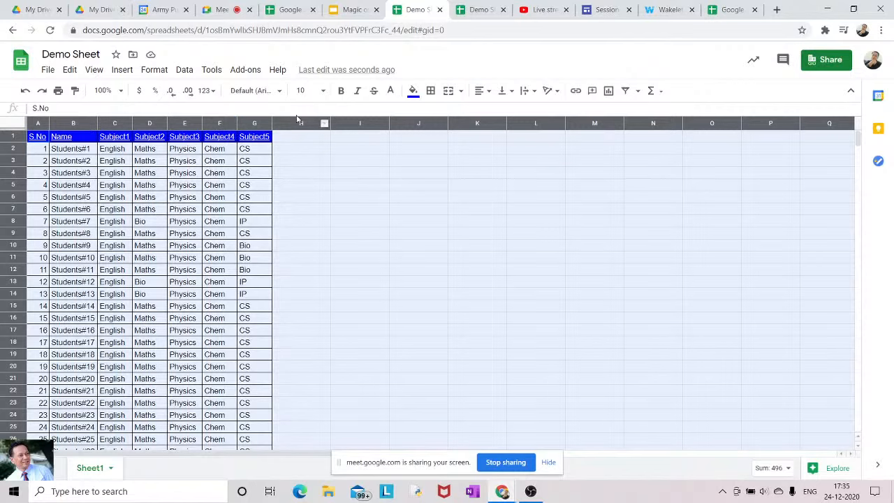
pyautogui.click(122, 70)
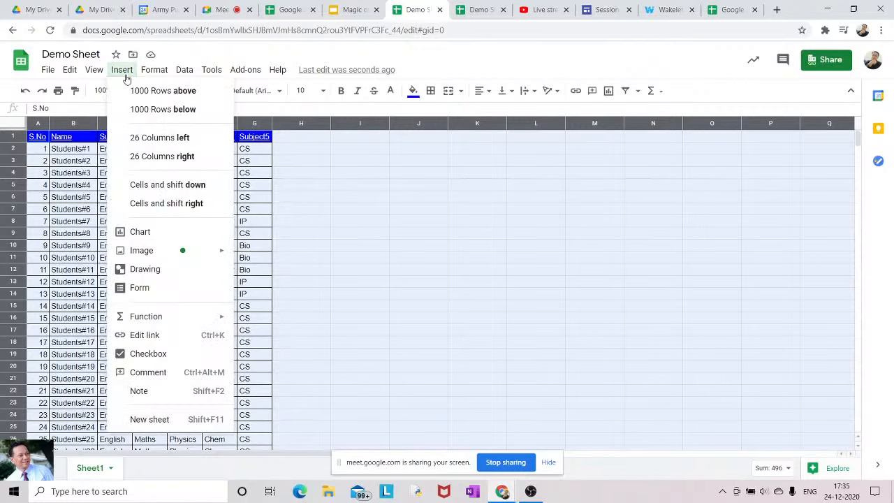
pyautogui.click(123, 73)
pyautogui.click(153, 72)
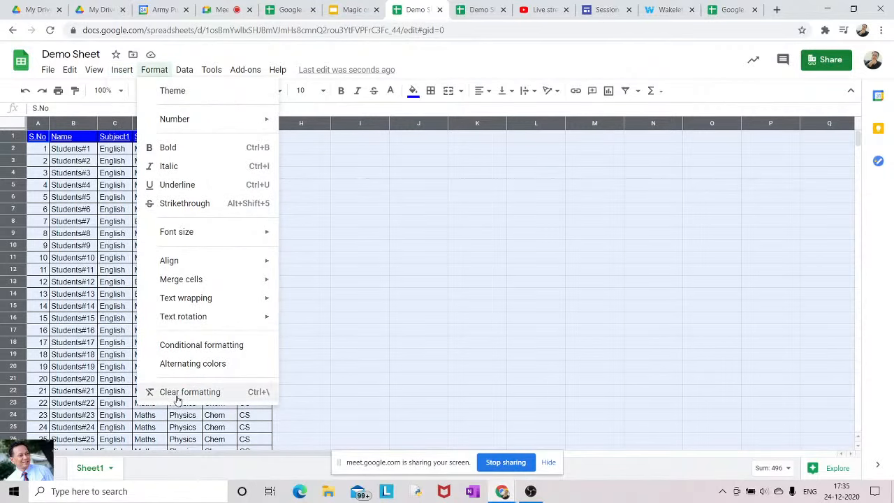
pyautogui.click(180, 364)
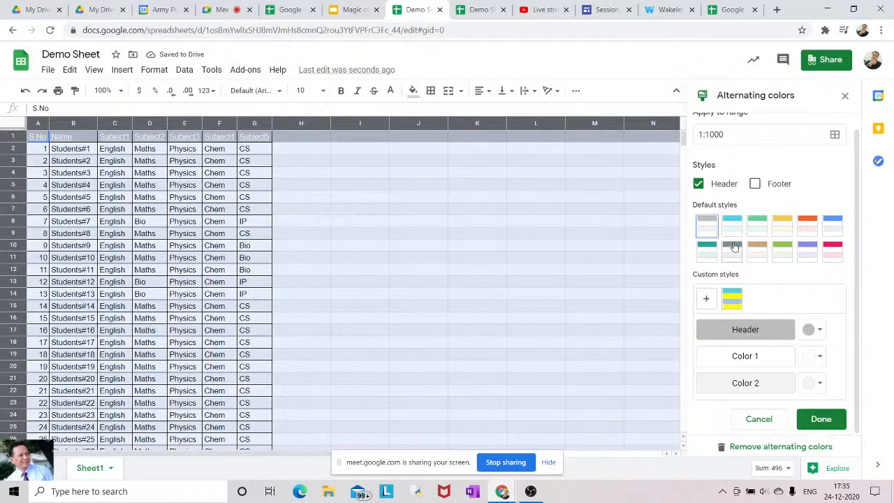
pyautogui.click(732, 299)
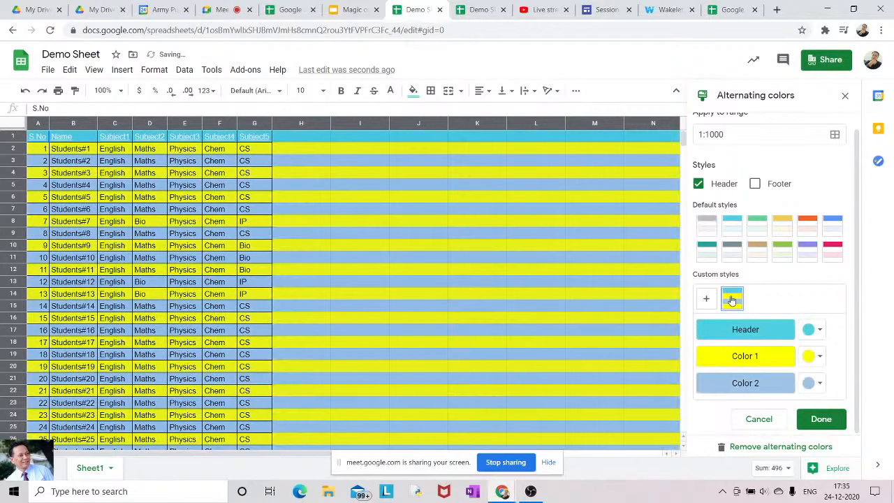
pyautogui.click(821, 418)
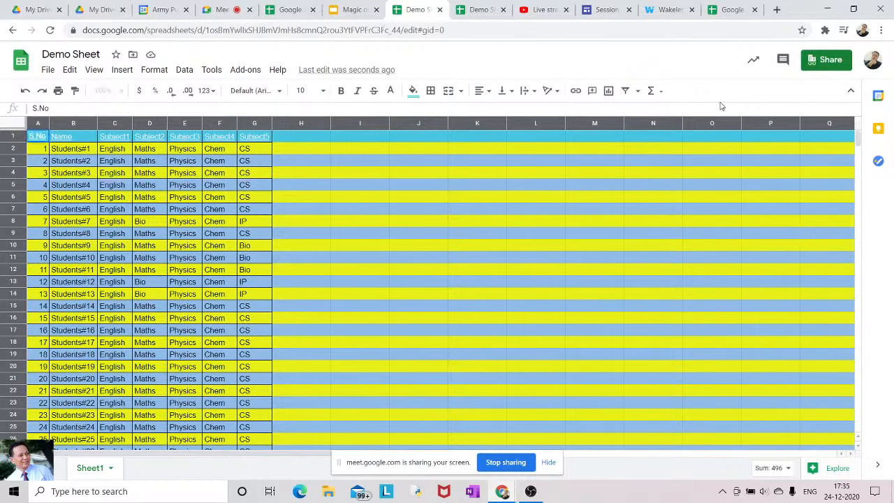
# Undo the yellow and blue row banding on the whole sheet
pyautogui.click(18, 122)
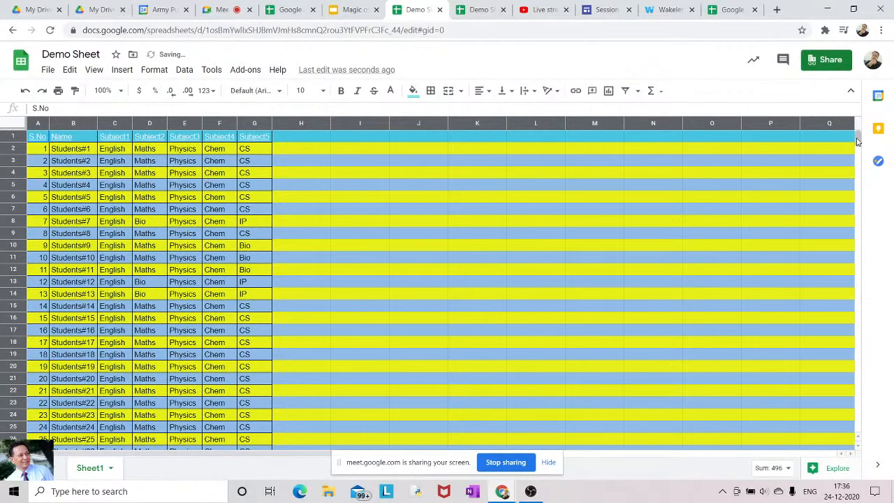
pyautogui.hotkey('ctrl', 'z')
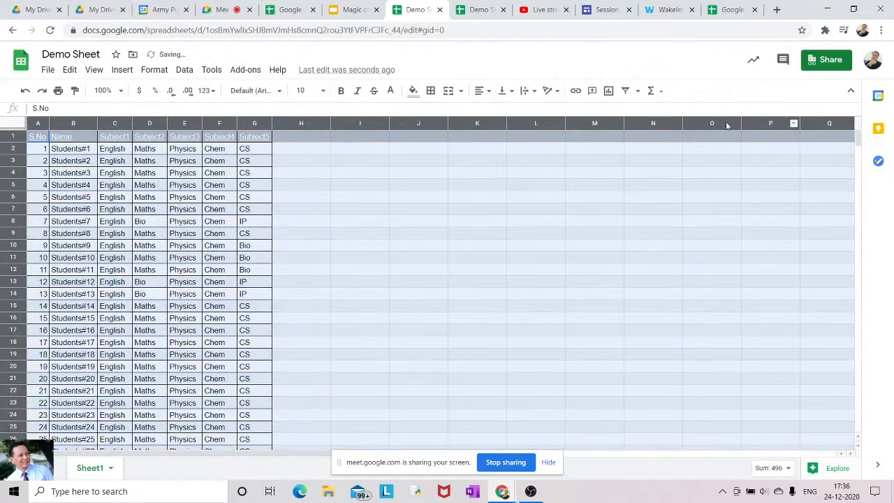
pyautogui.hotkey('ctrl', 'z')
# Select the header row from S.No in A1 across to Subject5
pyautogui.click(595, 256)
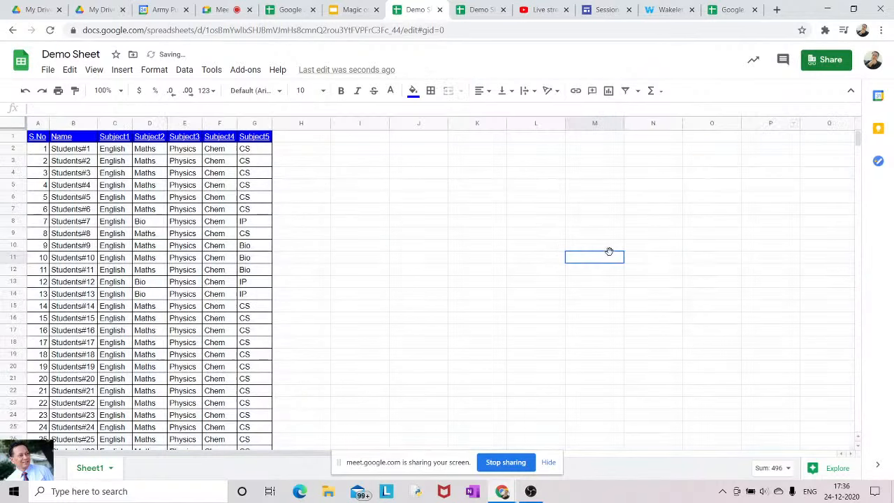
pyautogui.click(35, 138)
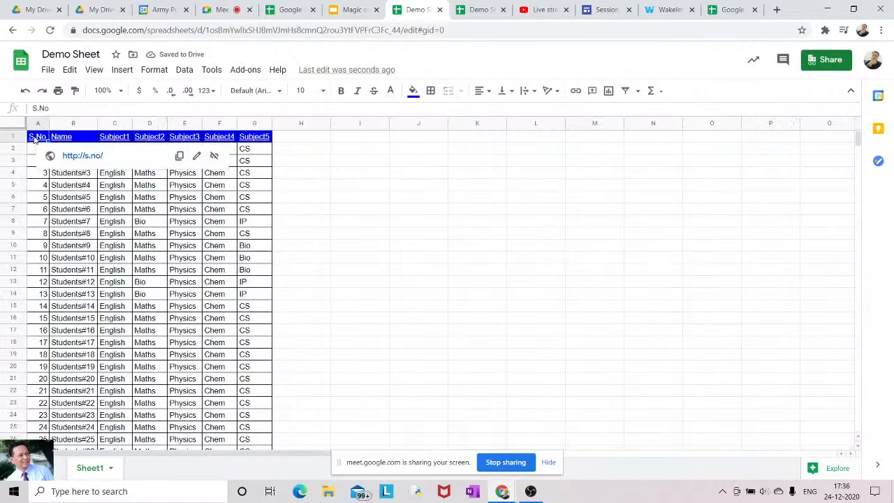
pyautogui.hotkey('shift', 'Right')
pyautogui.hotkey('shift', 'Right')
pyautogui.hotkey('shift', 'Right')
pyautogui.hotkey('shift', 'Right')
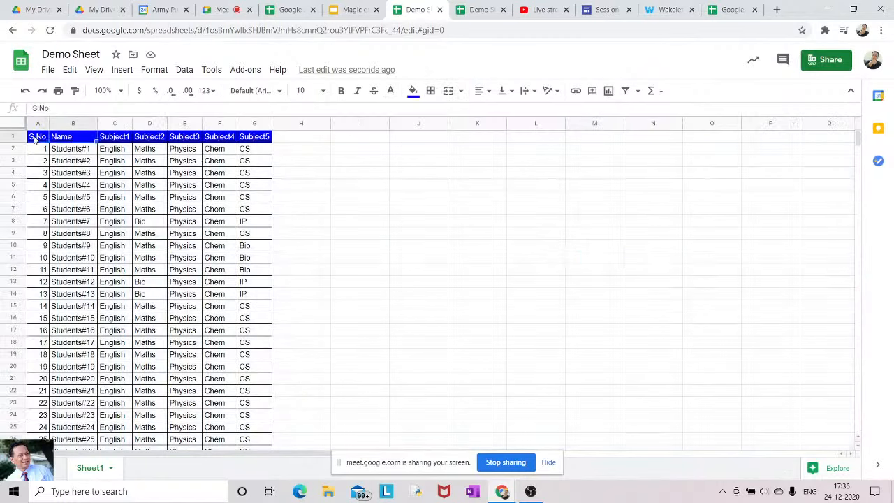
pyautogui.hotkey('shift', 'Right')
pyautogui.hotkey('shift', 'Right')
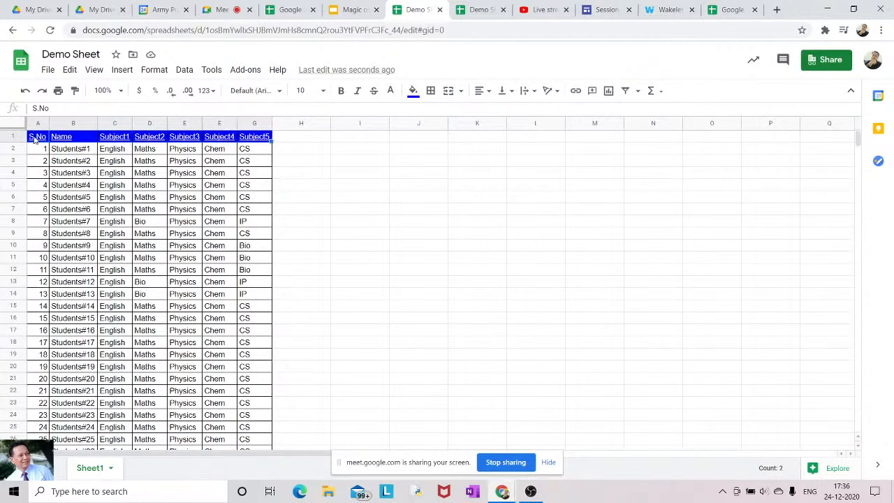
# Extend the selection to A1:G32 and apply the custom cyan/yellow/blue alternating colours style
pyautogui.hotkey('shift', 'Down')
pyautogui.hotkey('shift', 'Down')
pyautogui.hotkey('shift', 'Down')
pyautogui.hotkey('shift', 'Down')
pyautogui.hotkey('shift', 'Down')
pyautogui.hotkey('shift', 'Down')
pyautogui.hotkey('shift', 'Down')
pyautogui.hotkey('shift', 'Down')
pyautogui.hotkey('shift', 'Down')
pyautogui.hotkey('shift', 'Down')
pyautogui.hotkey('shift', 'Down')
pyautogui.hotkey('shift', 'Down')
pyautogui.hotkey('shift', 'Down')
pyautogui.hotkey('shift', 'Down')
pyautogui.hotkey('shift', 'Down')
pyautogui.hotkey('shift', 'Down')
pyautogui.hotkey('shift', 'Down')
pyautogui.hotkey('shift', 'Down')
pyautogui.hotkey('shift', 'Down')
pyautogui.hotkey('shift', 'Down')
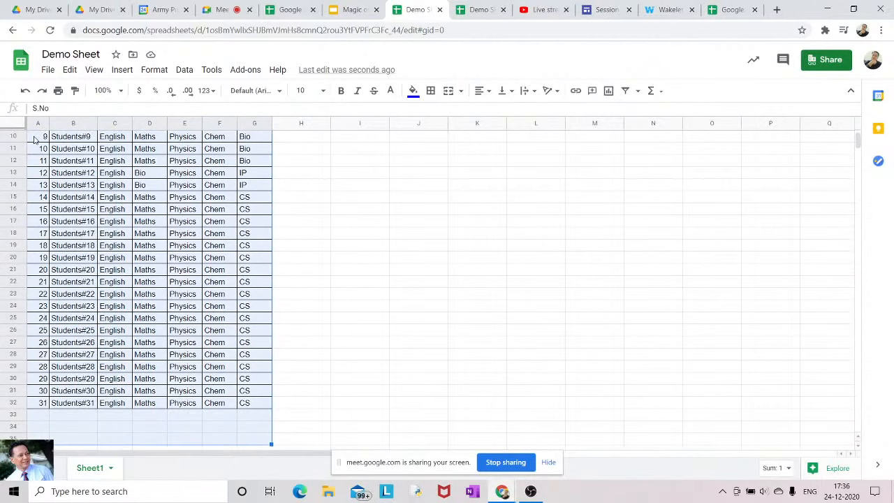
pyautogui.hotkey('shift', 'Up')
pyautogui.hotkey('shift', 'Up')
pyautogui.hotkey('shift', 'Up')
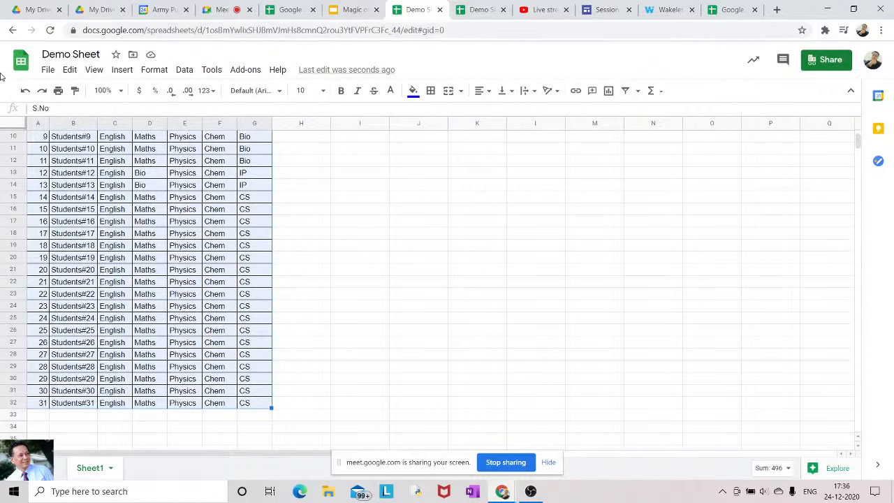
pyautogui.click(155, 71)
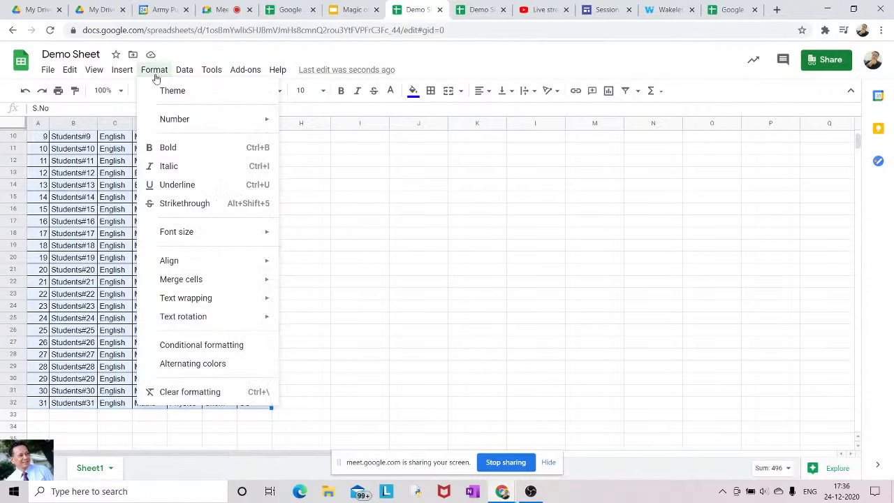
pyautogui.click(174, 365)
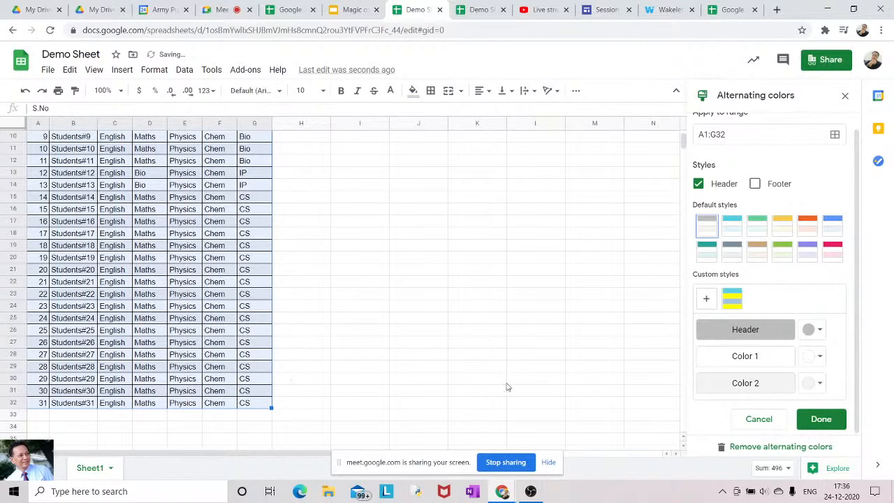
pyautogui.click(732, 307)
pyautogui.click(448, 319)
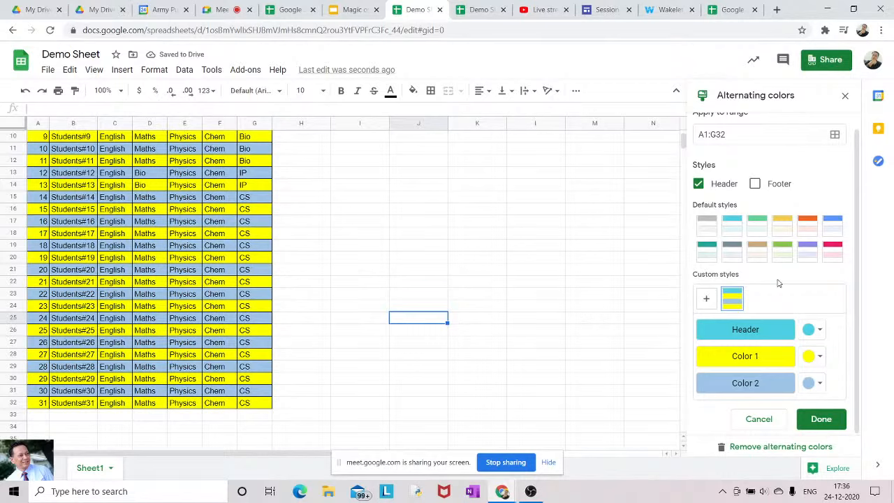
pyautogui.scroll(1, 861, 255)
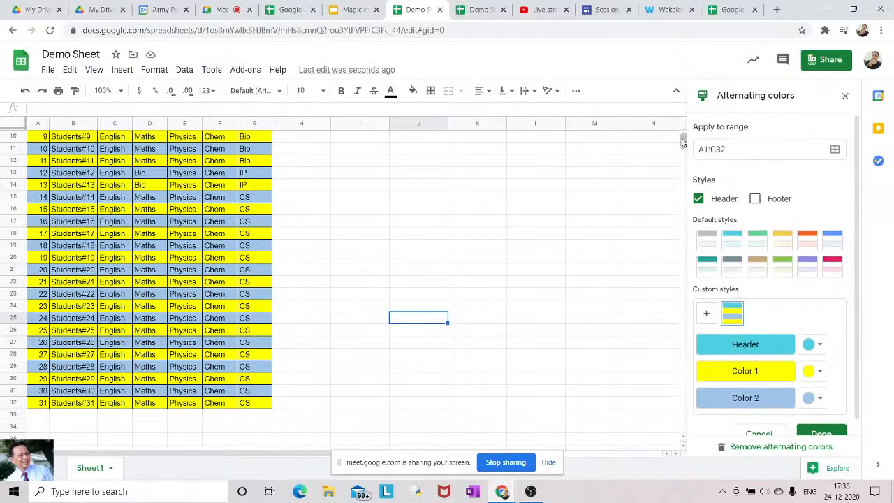
pyautogui.moveTo(683, 143); pyautogui.dragTo(683, 133)
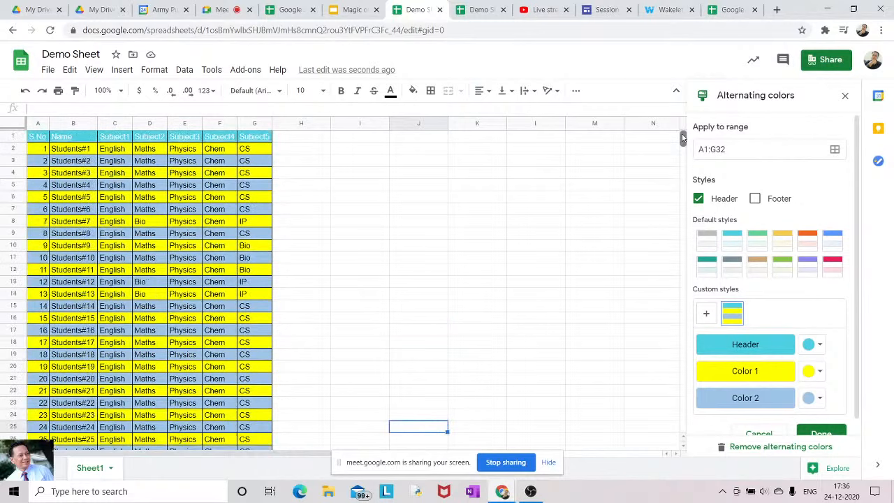
# Enter the header 'Subject6' in cell H1
pyautogui.click(285, 141)
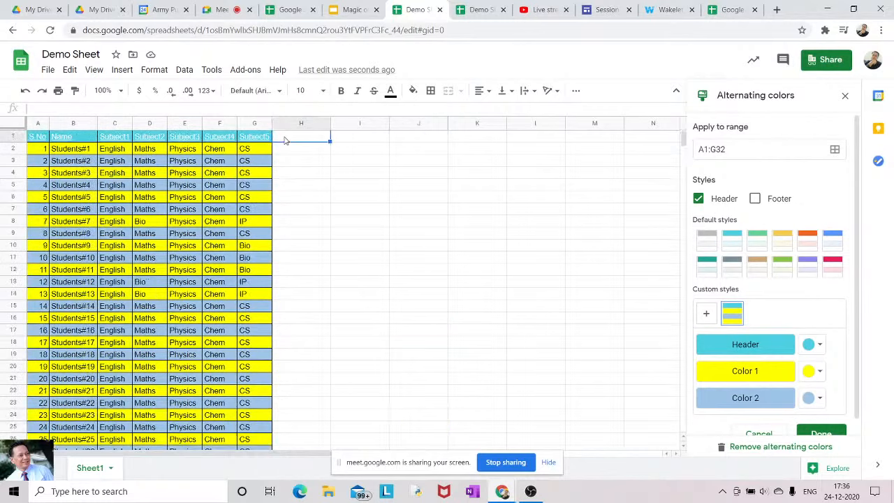
pyautogui.write('S')
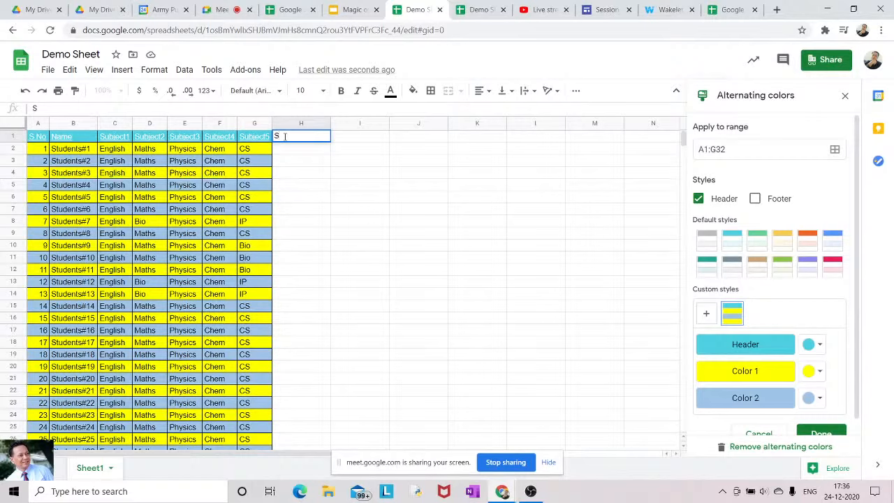
pyautogui.write('ubject6')
pyautogui.press('Return')
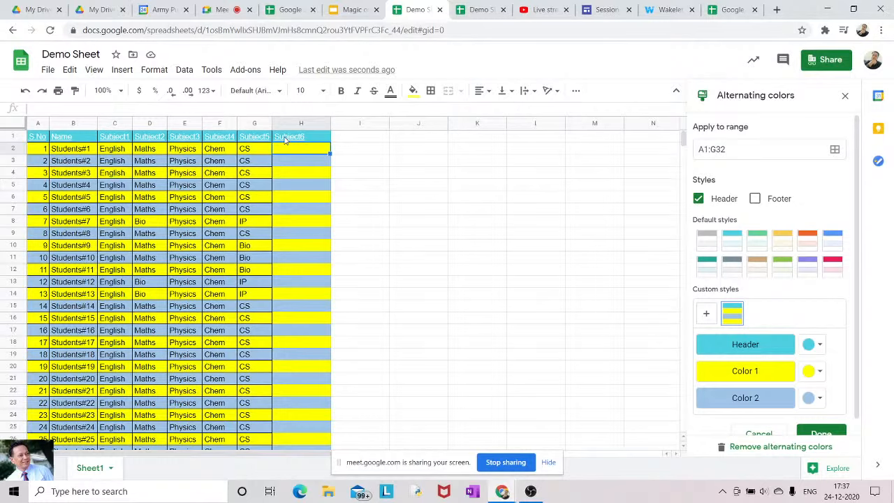
# Insert four blank rows (11–14) above Students#10, which take the yellow-blue banding
pyautogui.click(19, 257)
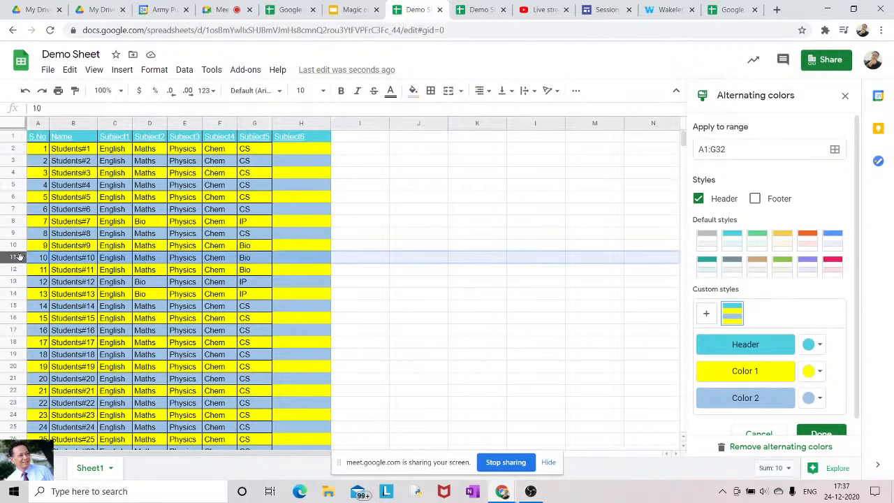
pyautogui.hotkey('shift', 'Down')
pyautogui.hotkey('shift', 'Down')
pyautogui.hotkey('shift', 'Down')
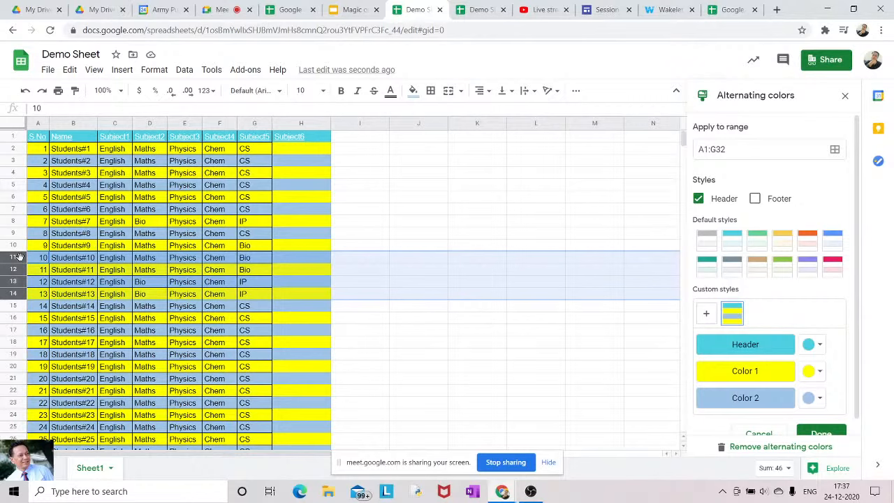
pyautogui.moveTo(19, 257); pyautogui.dragTo(12, 274)
pyautogui.rightClick(14, 276)
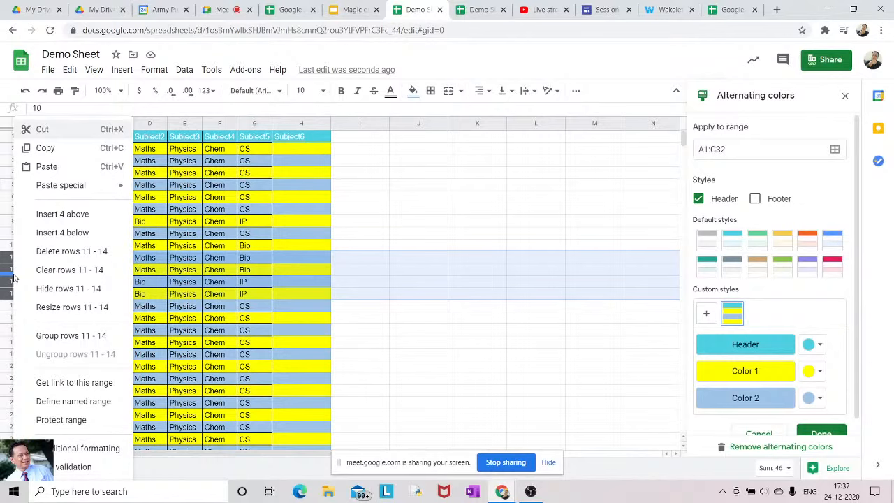
pyautogui.click(53, 217)
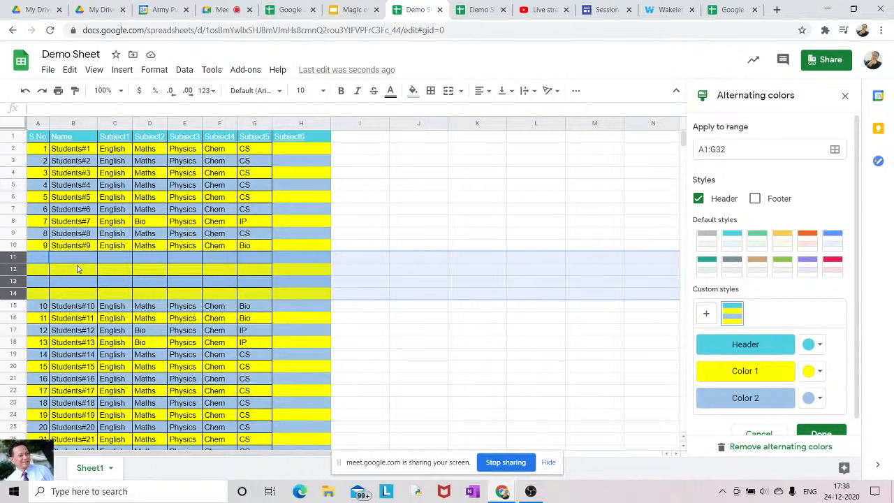
# Delete the four empty rows 11–14 and switch to the Google Meet call tab
pyautogui.hotkey('ctrl', 'alt', '-')
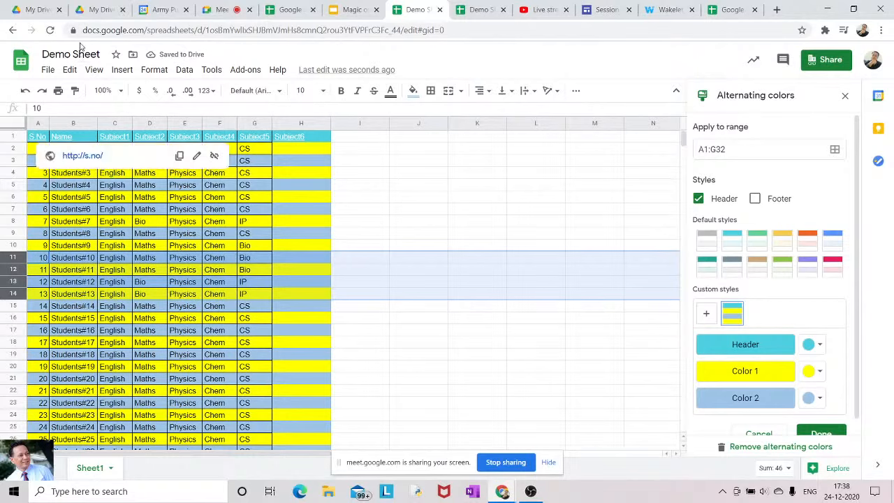
pyautogui.click(70, 70)
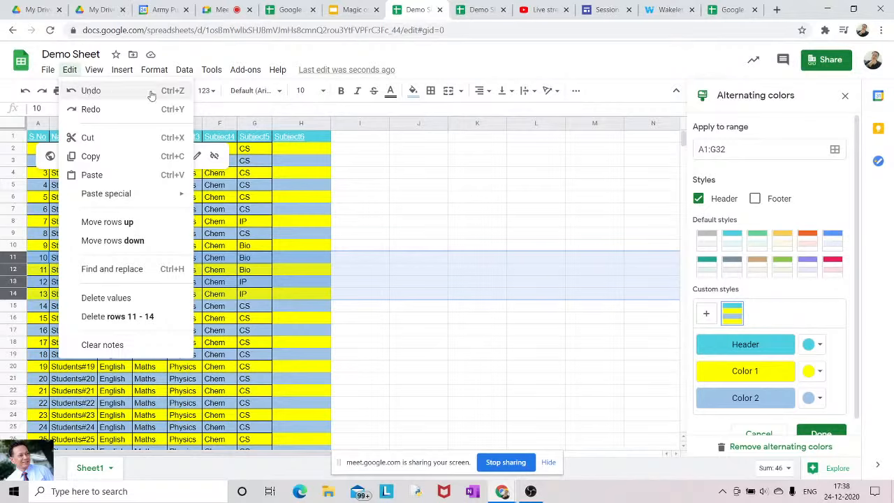
pyautogui.click(422, 164)
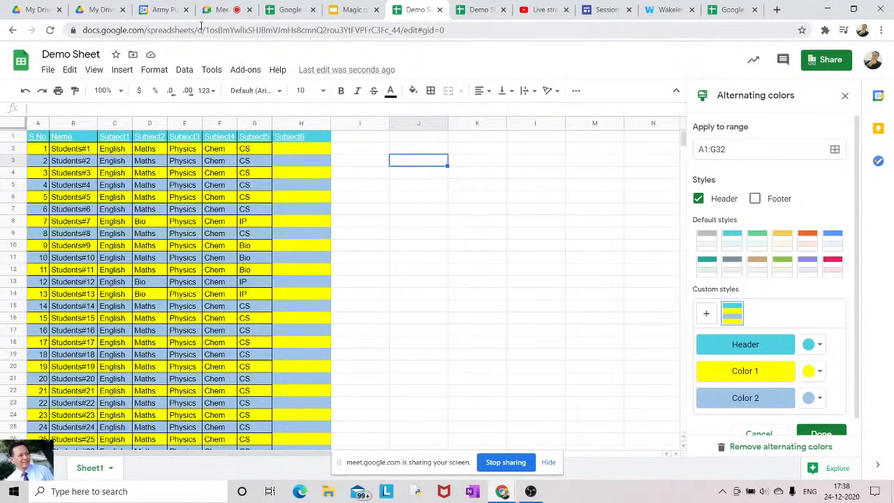
pyautogui.click(223, 12)
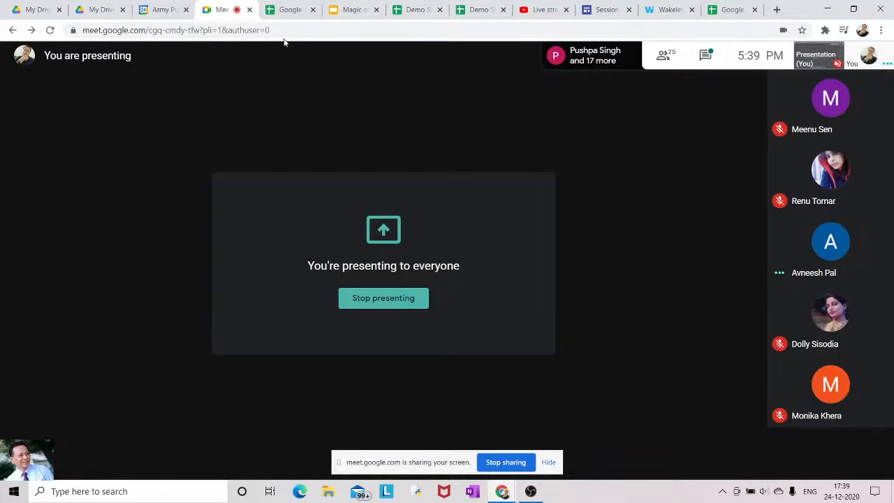
# Glance at Demo Sheet1, then advance the 'Magic' Slides deck to the Data Handling slide
pyautogui.click(478, 12)
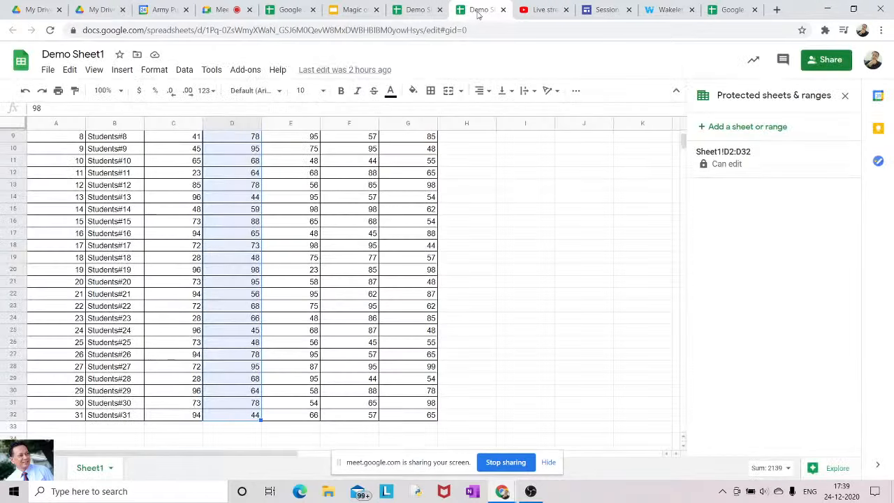
pyautogui.click(424, 14)
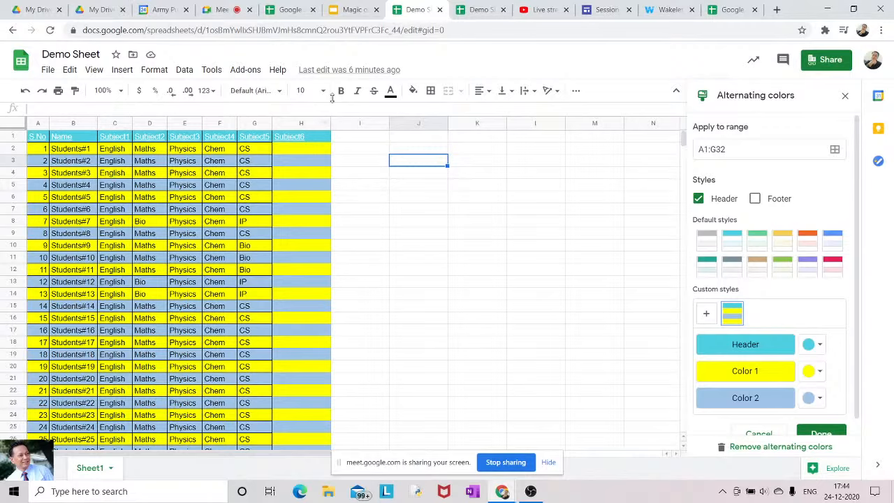
pyautogui.click(356, 10)
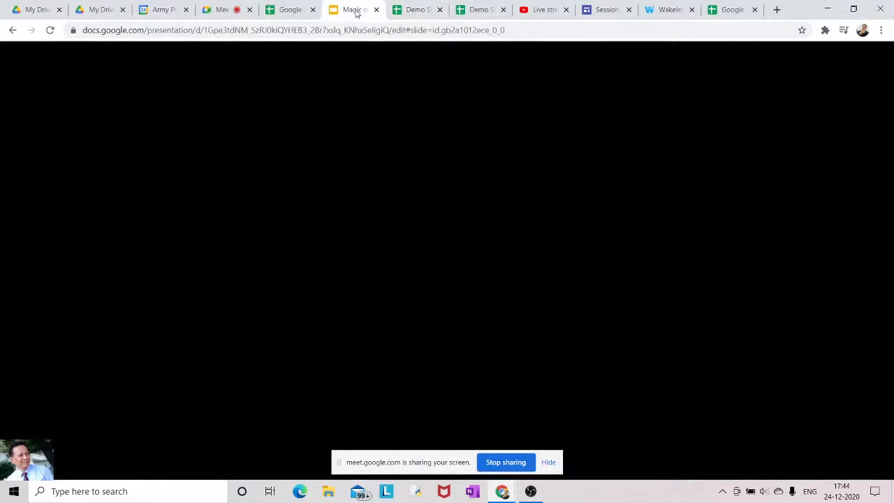
pyautogui.press('Right')
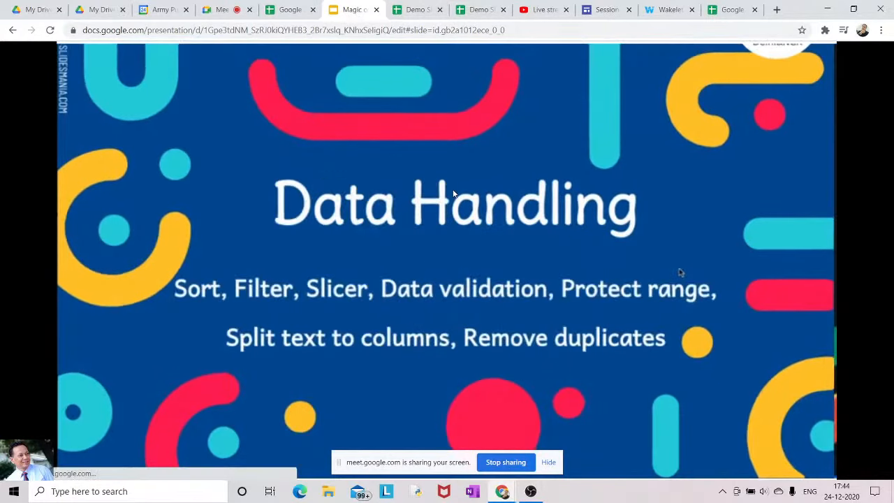
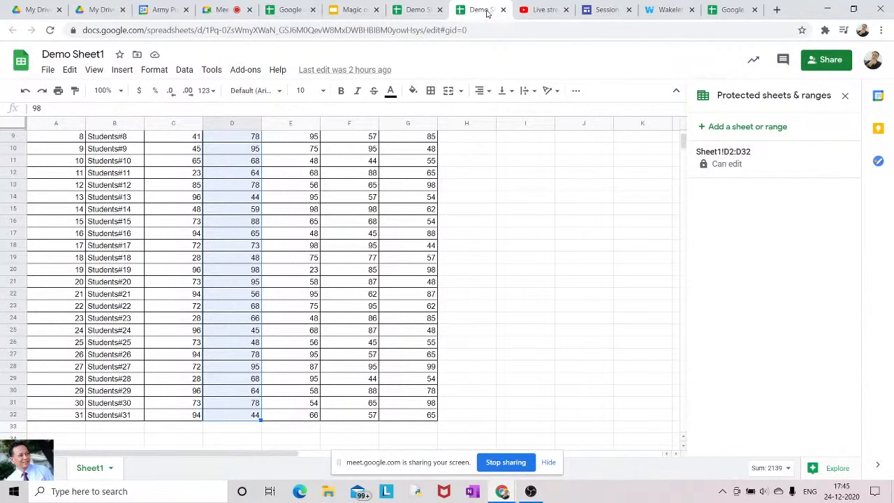
# Move back up to the top of Demo Sheet1 so the header row is visible
pyautogui.press('Up')
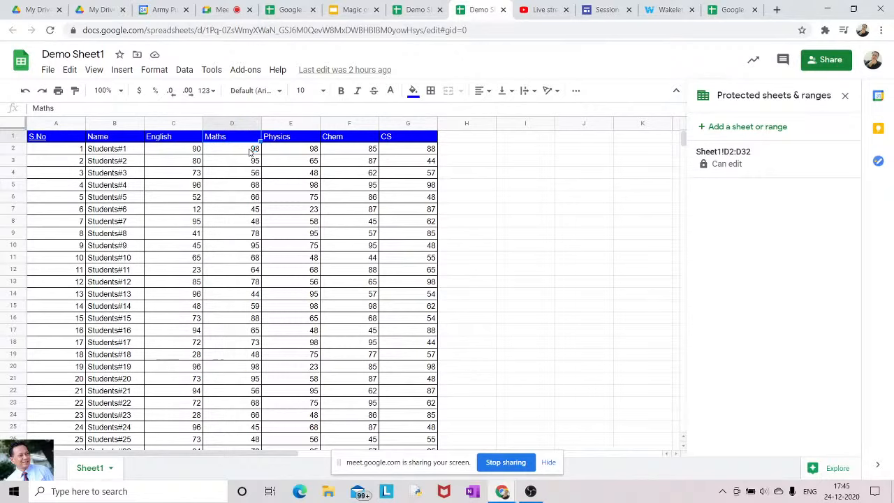
# Select the whole sheet and auto-fit every column width, then deselect
pyautogui.click(16, 125)
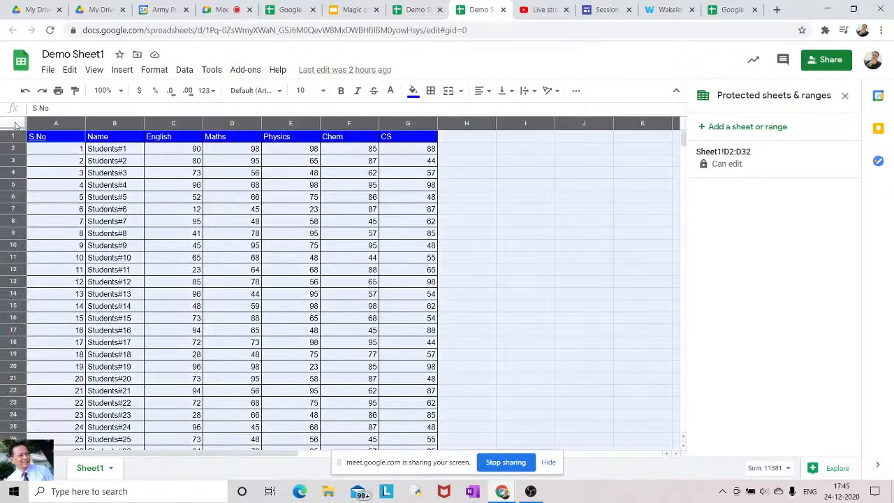
pyautogui.doubleClick(84, 123)
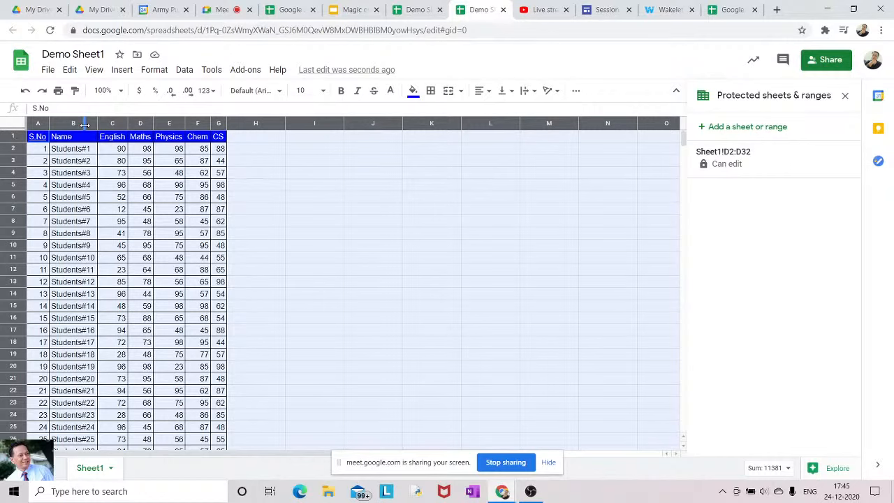
pyautogui.click(292, 182)
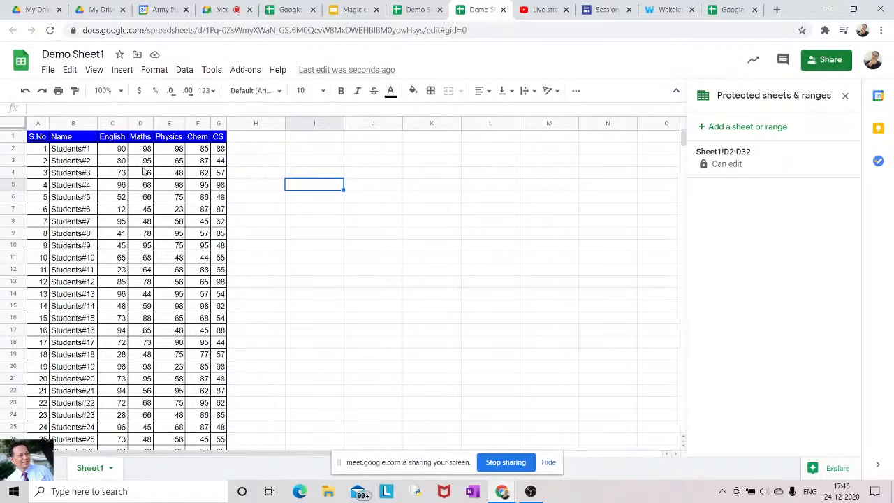
# Select the table from the S.No heading A1 to G32, then open the Data menu
pyautogui.click(36, 139)
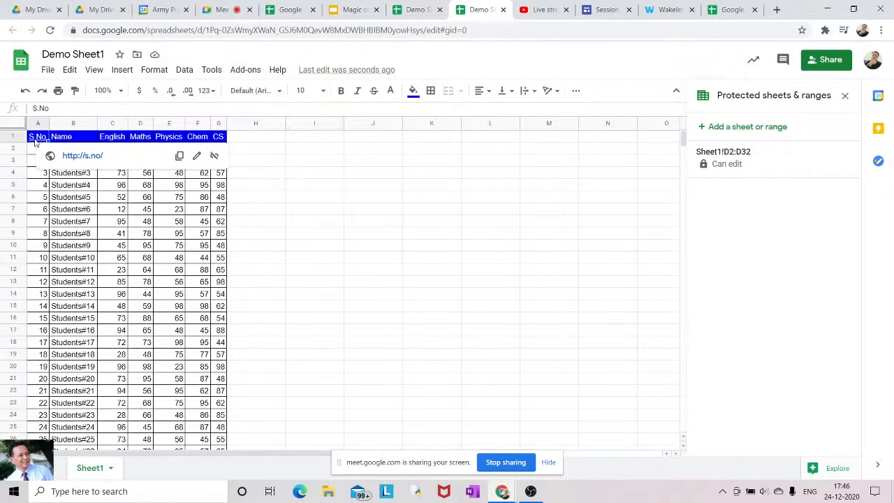
pyautogui.hotkey('shift', 'Right')
pyautogui.hotkey('shift', 'Right')
pyautogui.hotkey('shift', 'Right')
pyautogui.hotkey('shift', 'Right')
pyautogui.hotkey('shift', 'Right')
pyautogui.hotkey('shift', 'Right')
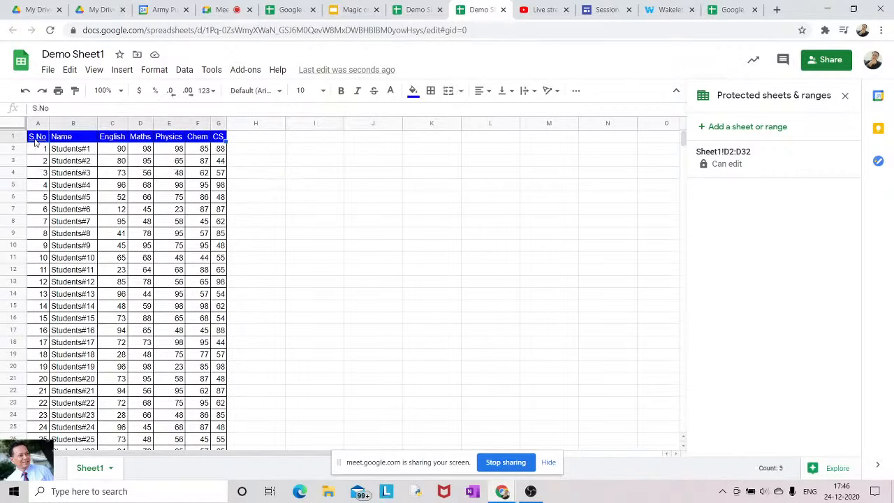
pyautogui.hotkey('shift', 'Down')
pyautogui.hotkey('shift', 'Down')
pyautogui.hotkey('shift', 'Down')
pyautogui.hotkey('shift', 'Down')
pyautogui.hotkey('shift', 'Down')
pyautogui.hotkey('shift', 'Down')
pyautogui.hotkey('shift', 'Down')
pyautogui.hotkey('shift', 'Down')
pyautogui.hotkey('shift', 'Down')
pyautogui.hotkey('shift', 'Down')
pyautogui.hotkey('shift', 'Down')
pyautogui.hotkey('shift', 'Down')
pyautogui.hotkey('shift', 'Down')
pyautogui.hotkey('shift', 'Down')
pyautogui.hotkey('shift', 'Down')
pyautogui.hotkey('shift', 'Down')
pyautogui.hotkey('shift', 'Down')
pyautogui.hotkey('shift', 'Down')
pyautogui.hotkey('shift', 'Down')
pyautogui.hotkey('shift', 'Down')
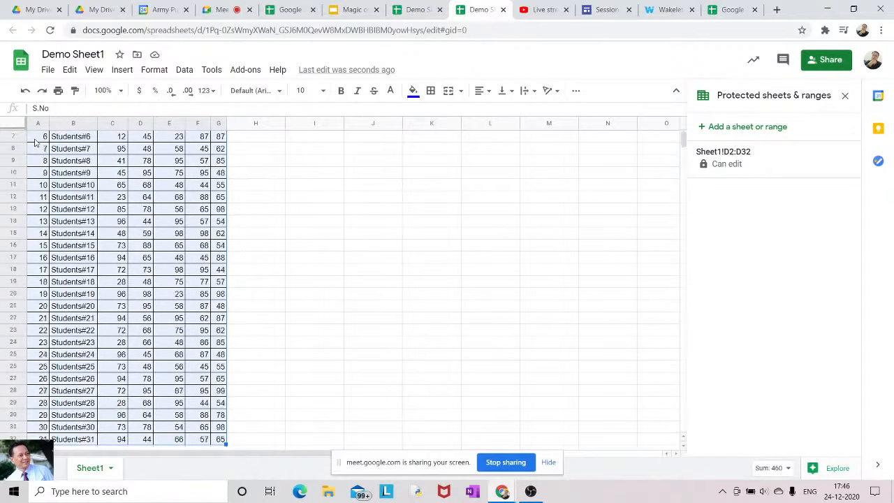
pyautogui.hotkey('shift', 'Up')
pyautogui.hotkey('shift', 'Up')
pyautogui.hotkey('shift', 'Up')
pyautogui.hotkey('shift', 'Up')
pyautogui.hotkey('shift', 'Up')
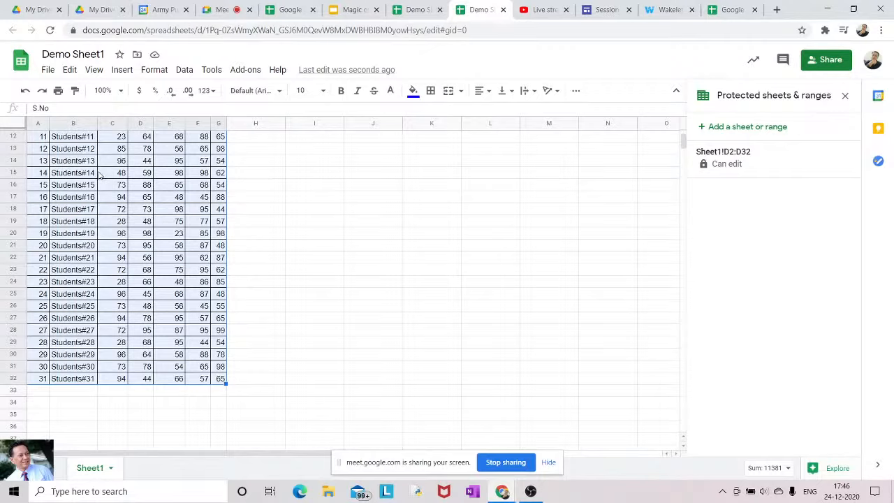
pyautogui.click(184, 70)
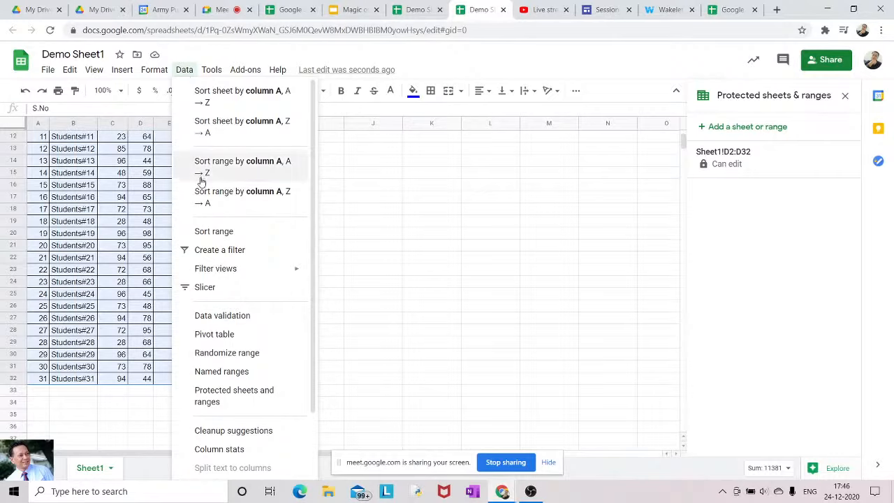
pyautogui.click(211, 238)
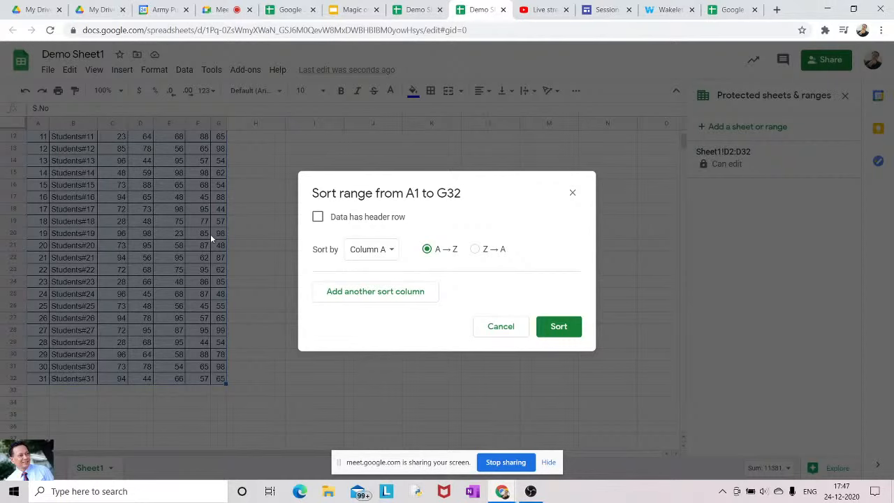
pyautogui.click(572, 194)
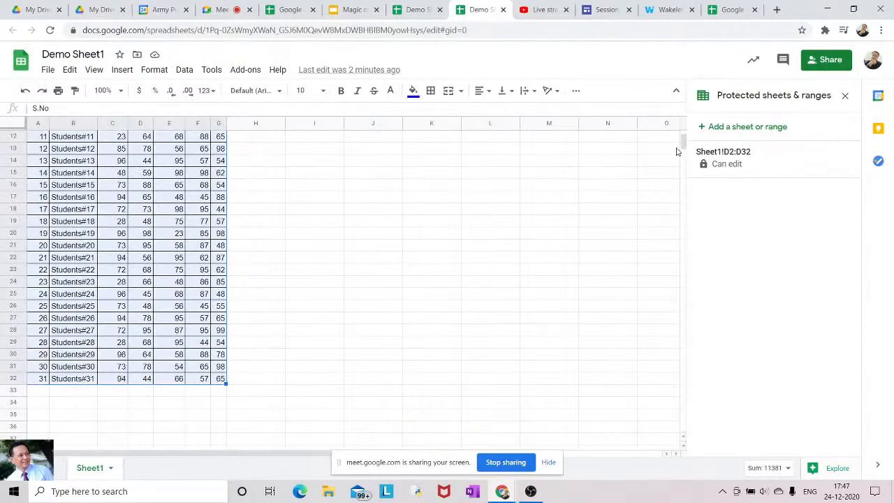
pyautogui.scroll(4, 682, 145)
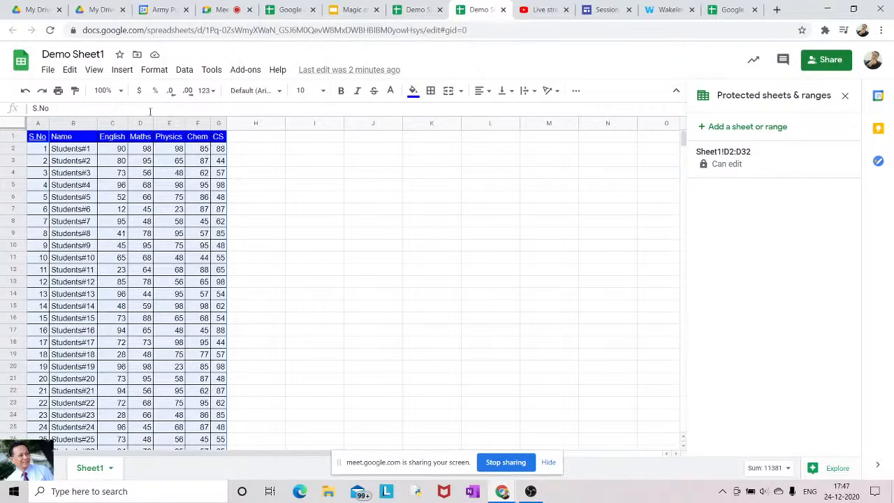
# Sort the table by Name A→Z with a header row, dropping an added English sort level
pyautogui.click(185, 70)
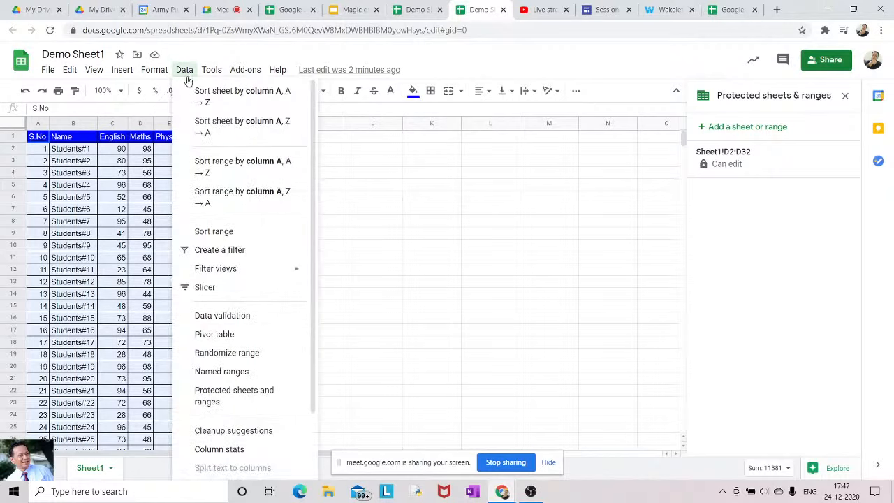
pyautogui.click(198, 233)
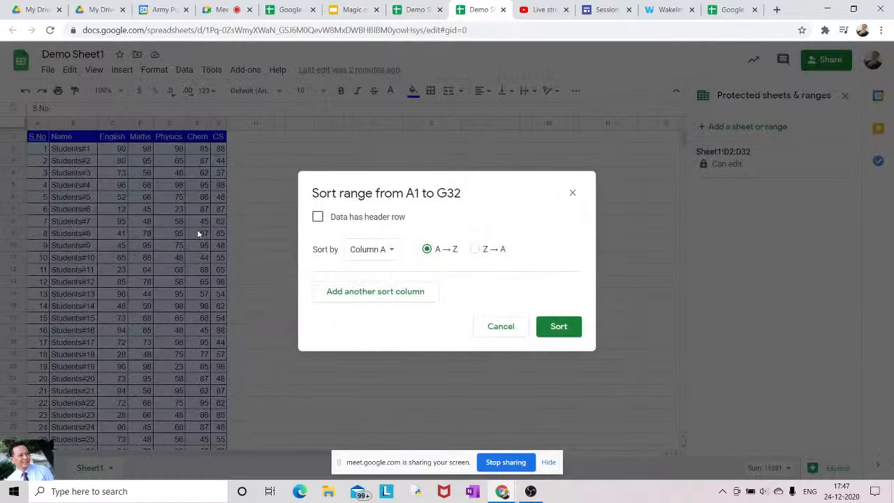
pyautogui.click(318, 218)
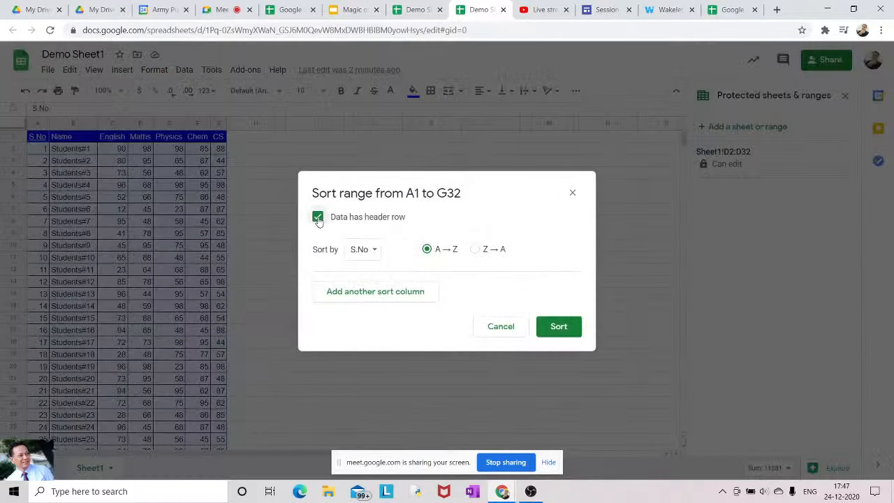
pyautogui.click(375, 251)
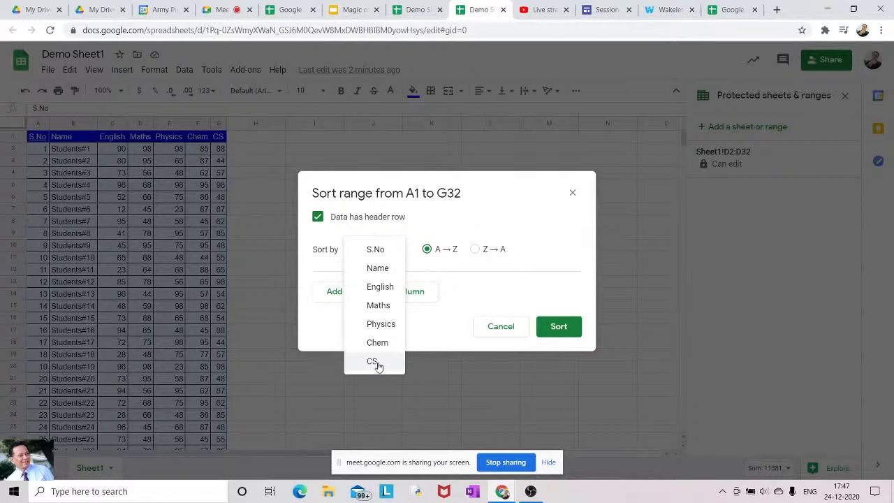
pyautogui.click(378, 268)
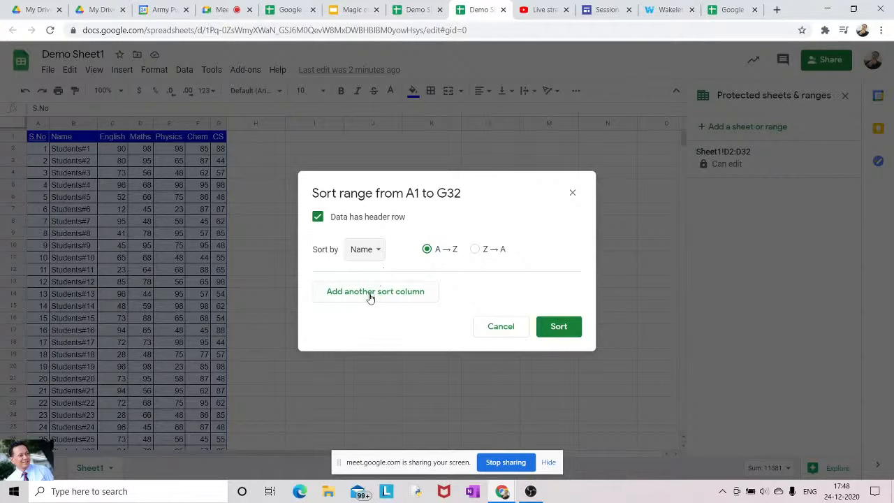
pyautogui.click(370, 297)
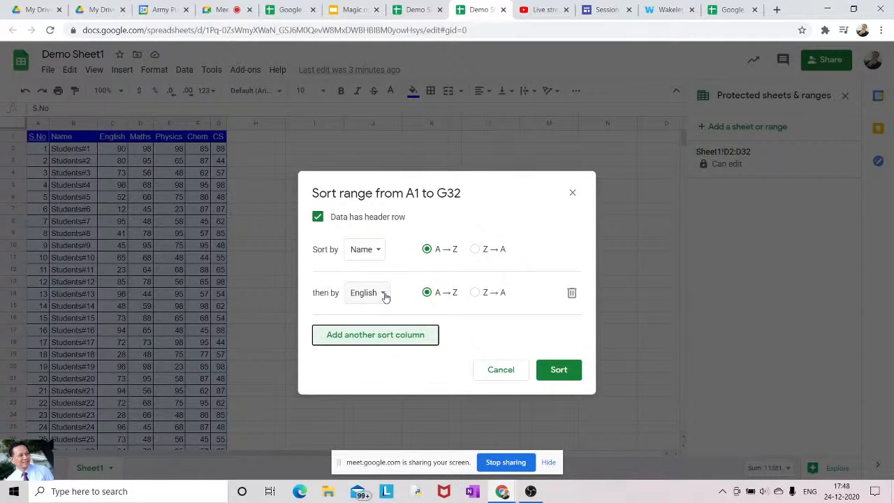
pyautogui.click(571, 294)
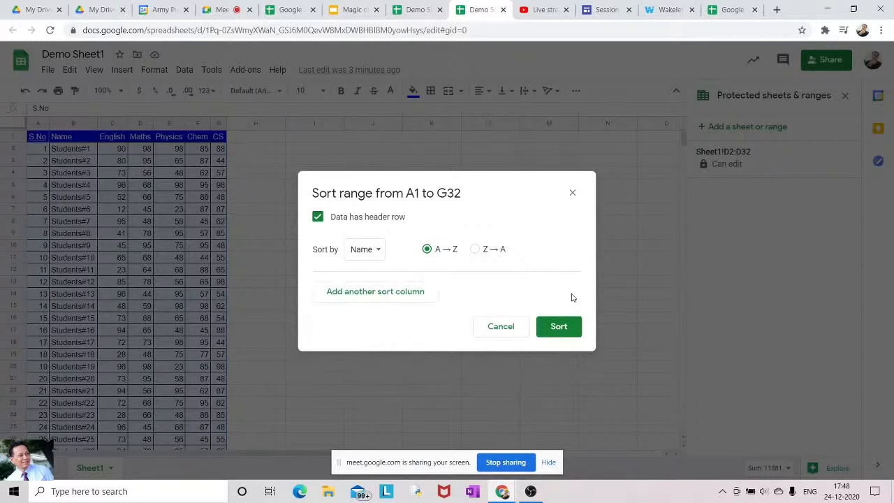
pyautogui.click(571, 331)
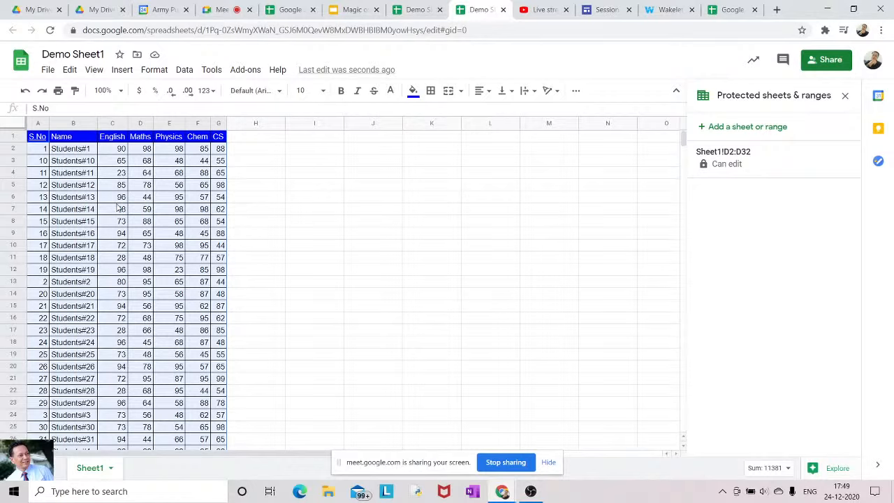
# Re-sort the table by S.No A→Z with 'Data has header row' ticked
pyautogui.click(185, 72)
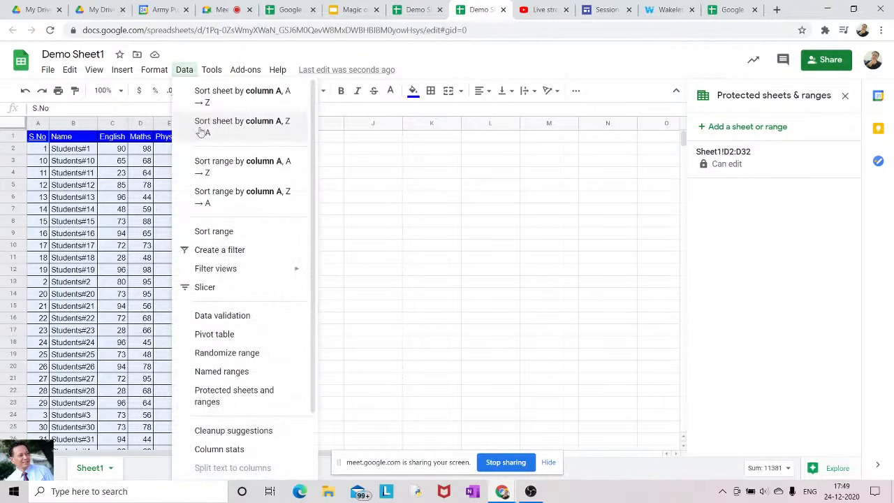
pyautogui.click(208, 232)
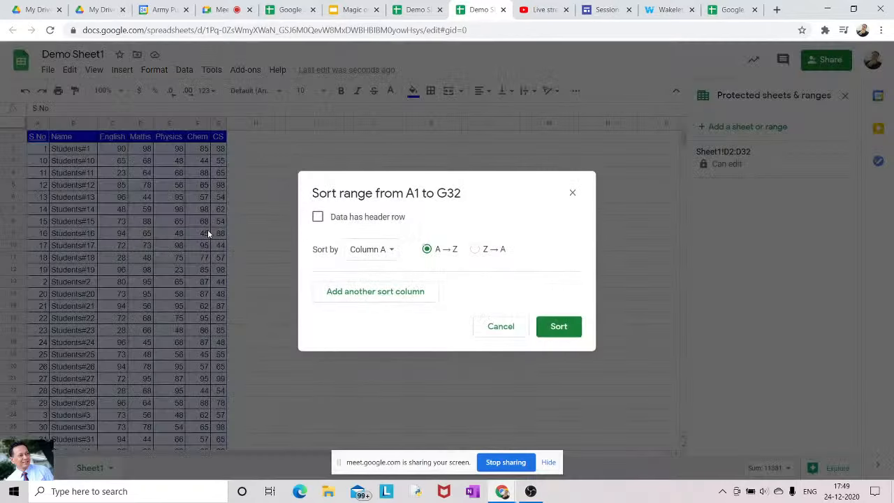
pyautogui.click(318, 217)
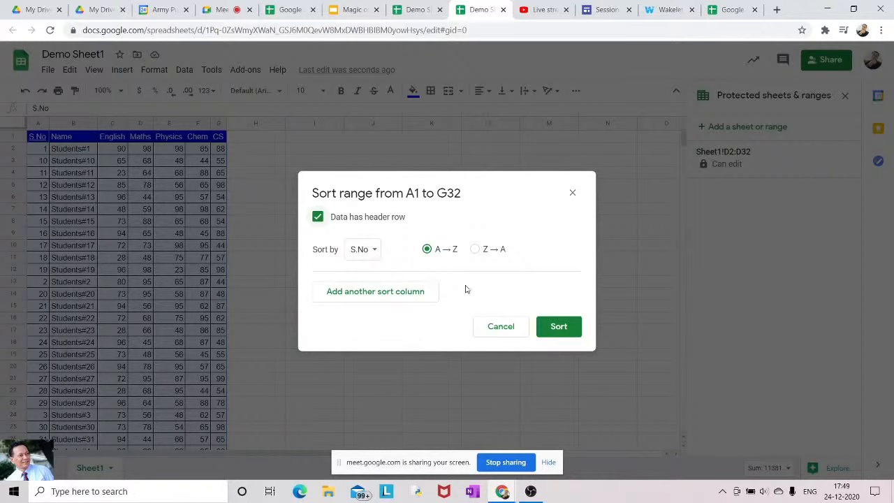
pyautogui.click(549, 325)
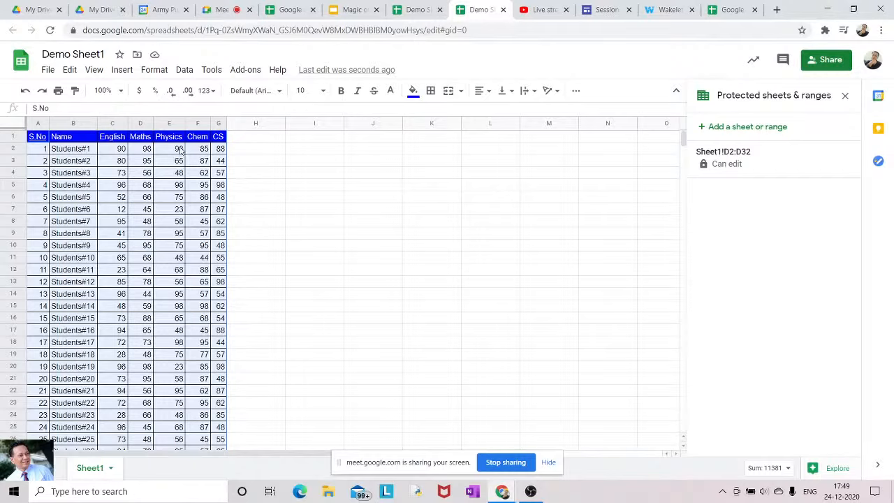
# Look through the Data menu, dismiss it, and select the entire sheet
pyautogui.click(185, 70)
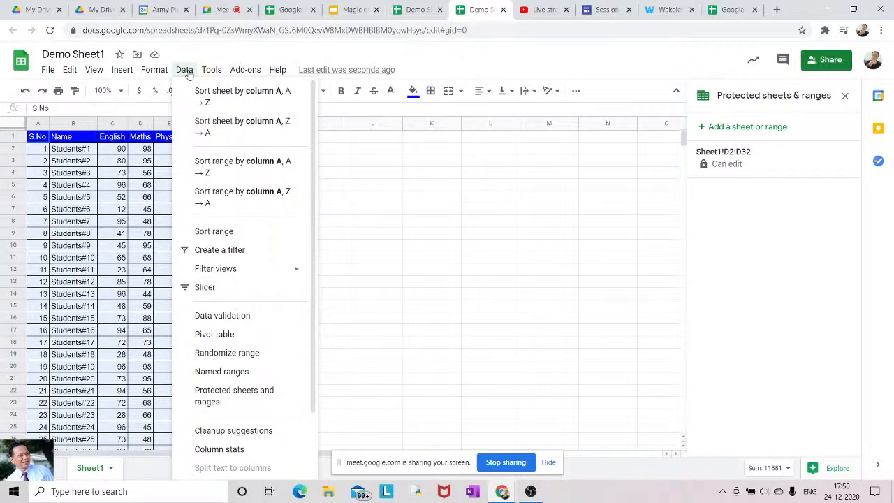
pyautogui.click(342, 166)
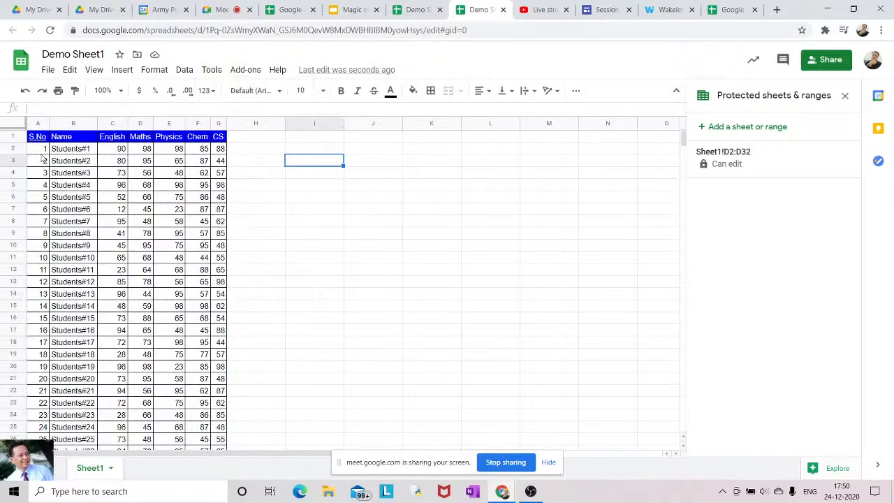
pyautogui.click(18, 126)
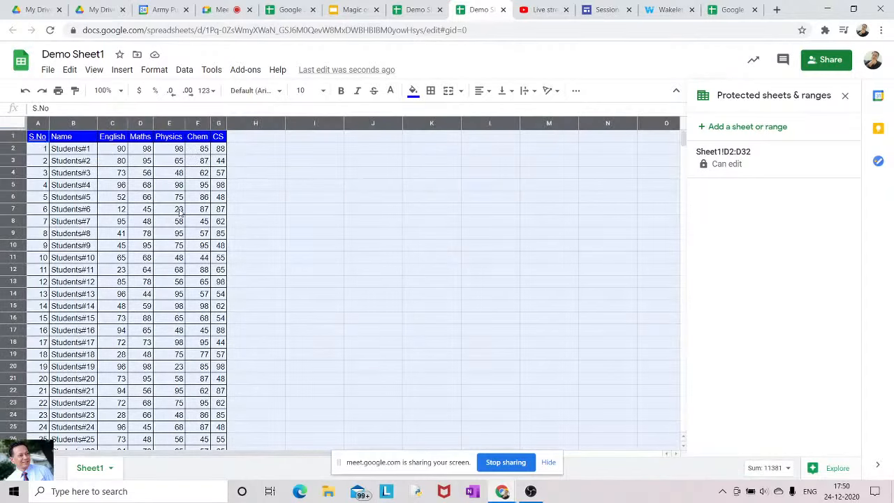
# Turn on Data > Create a filter, then open the English header's filter menu
pyautogui.click(185, 72)
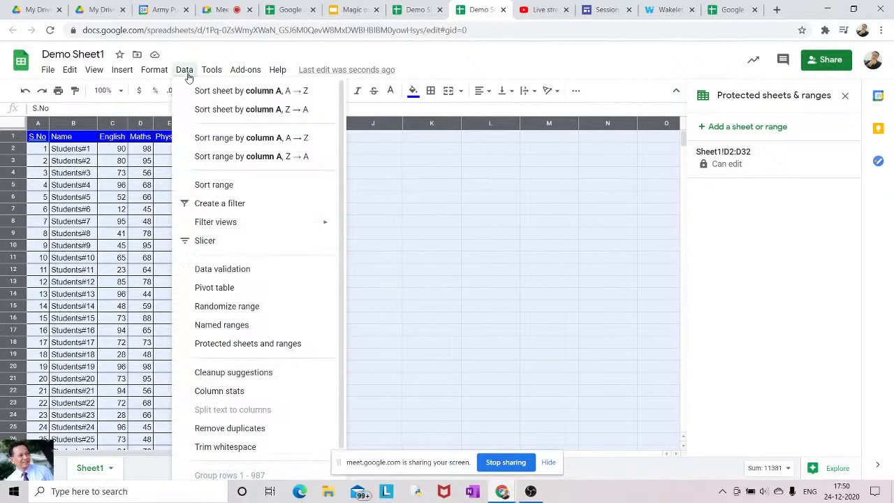
pyautogui.click(212, 203)
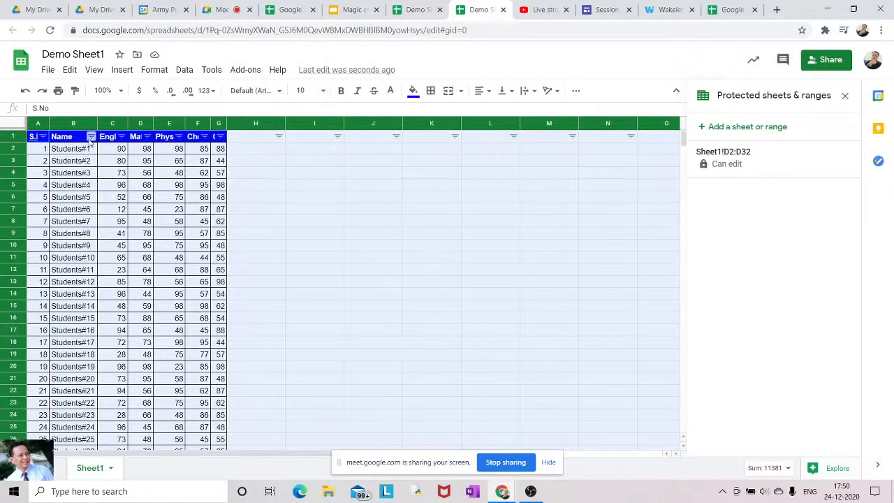
pyautogui.click(377, 201)
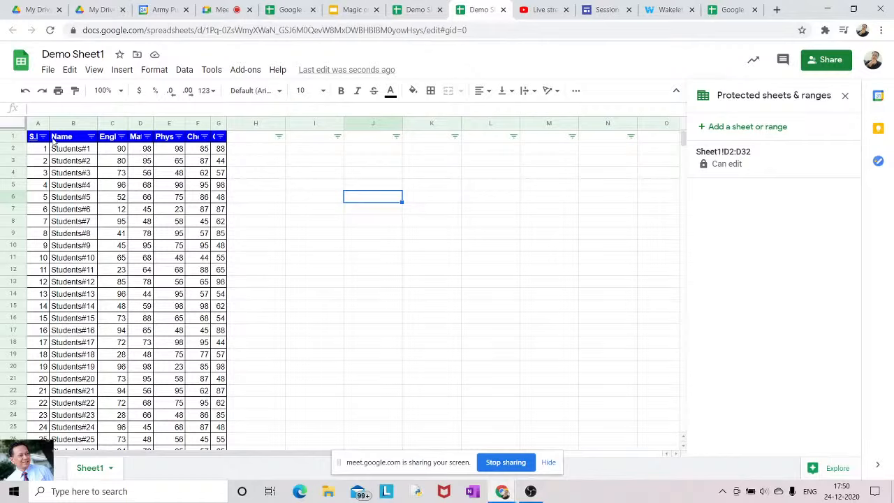
pyautogui.click(121, 136)
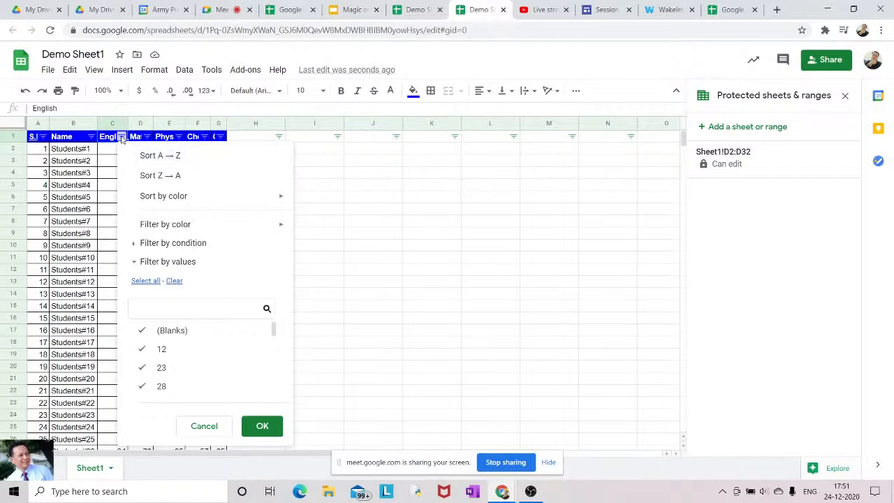
# Set the English filter condition to Greater than with the value 80
pyautogui.click(159, 244)
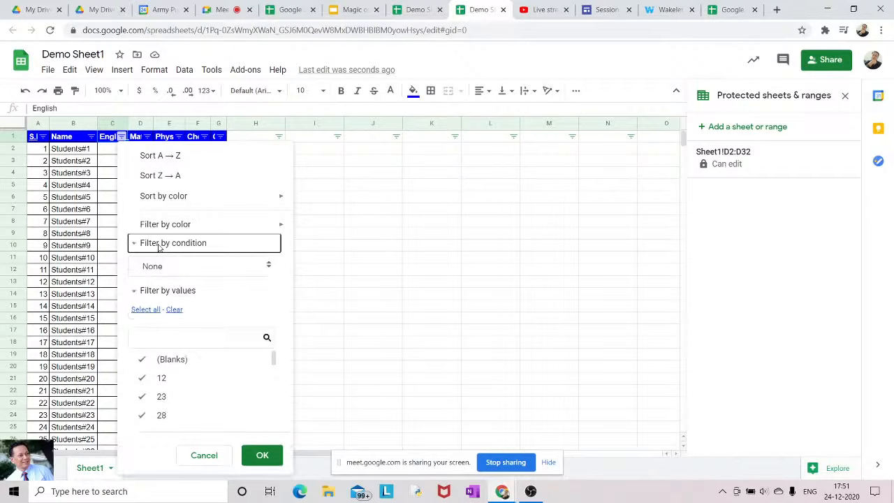
pyautogui.click(200, 276)
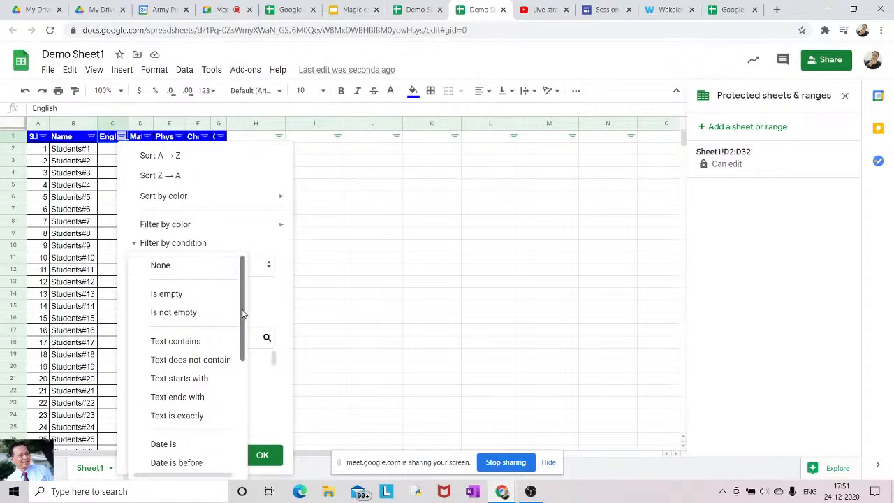
pyautogui.moveTo(243, 315); pyautogui.dragTo(240, 373)
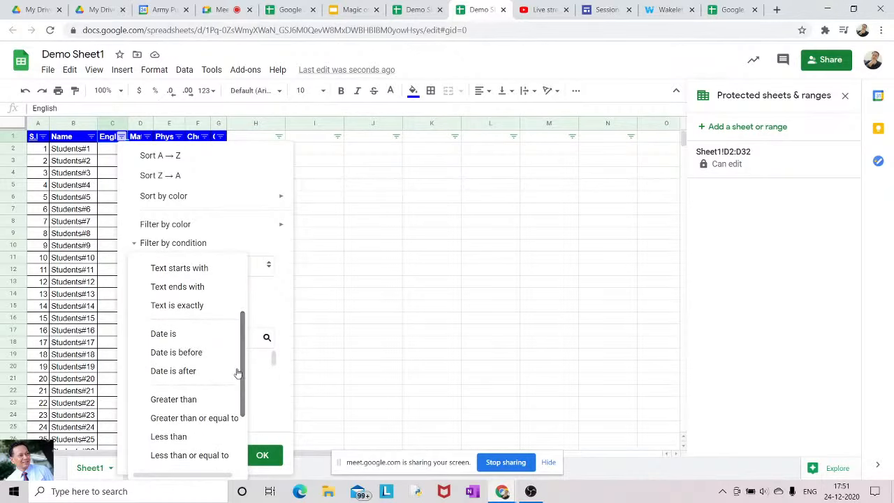
pyautogui.click(188, 403)
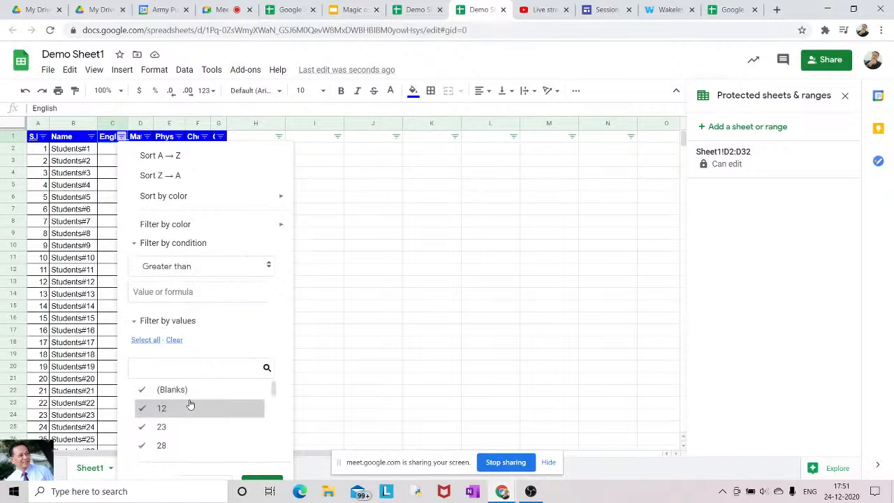
pyautogui.click(194, 294)
pyautogui.write('80')
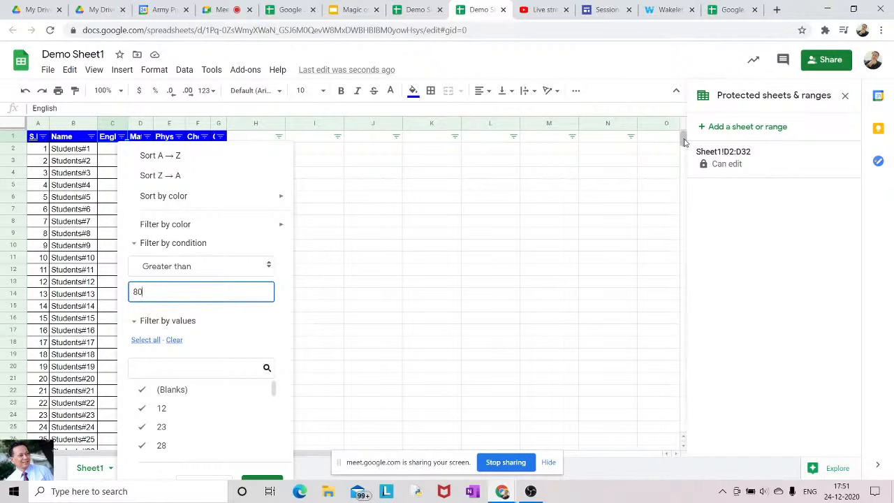
pyautogui.scroll(-4, 682, 147)
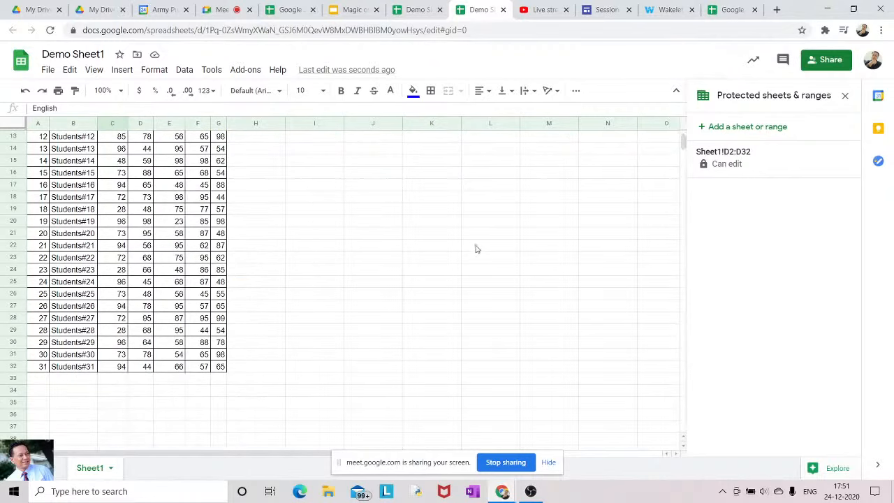
pyautogui.scroll(5, 683, 150)
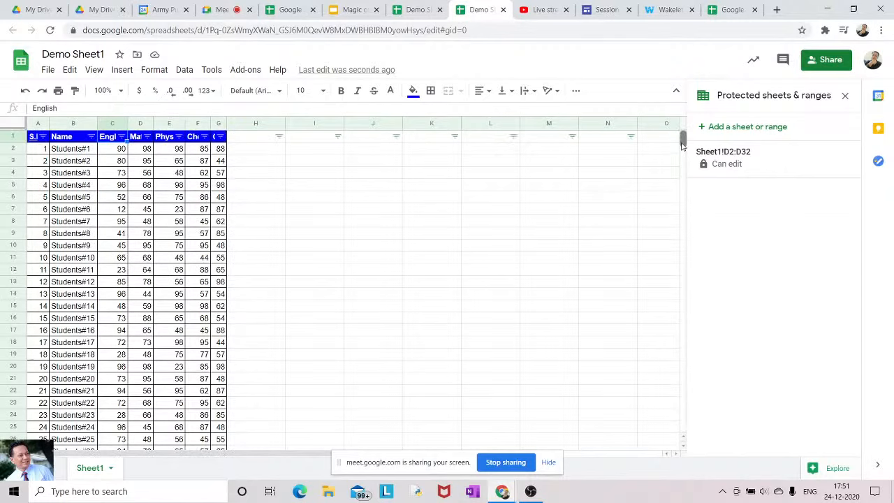
# Reopen the English filter, reselect Greater than, and apply the over-80 filter
pyautogui.click(121, 136)
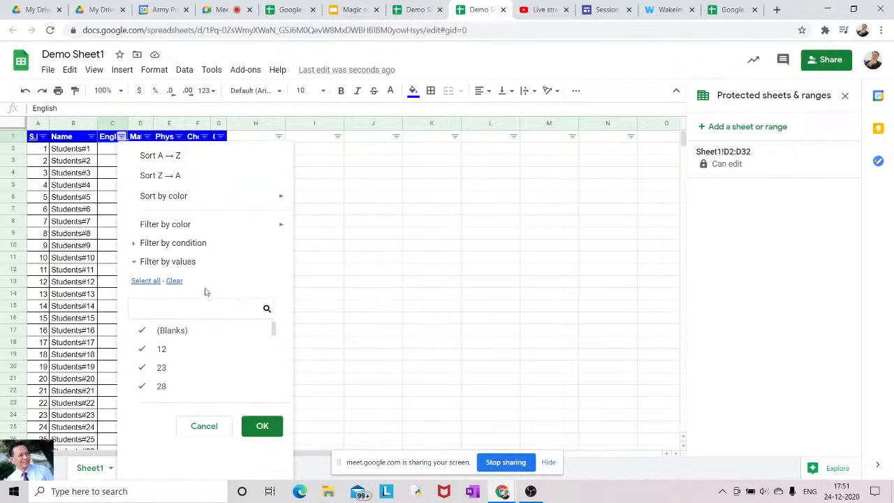
pyautogui.click(203, 245)
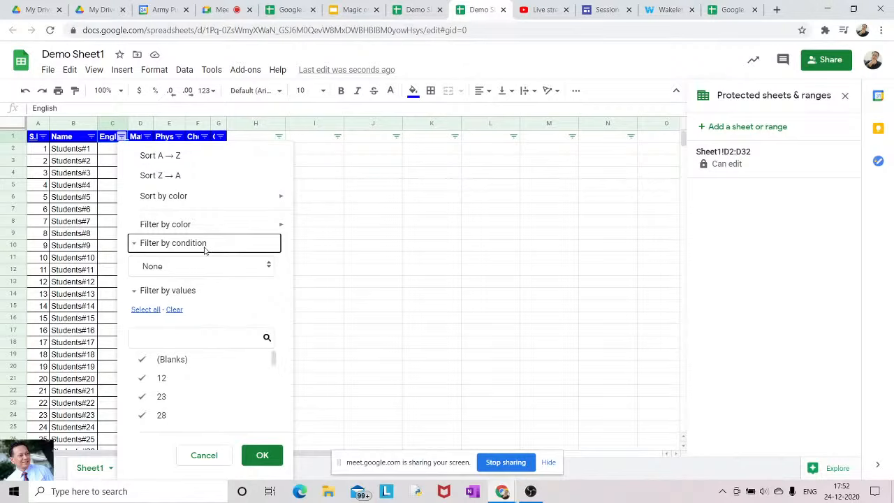
pyautogui.click(224, 265)
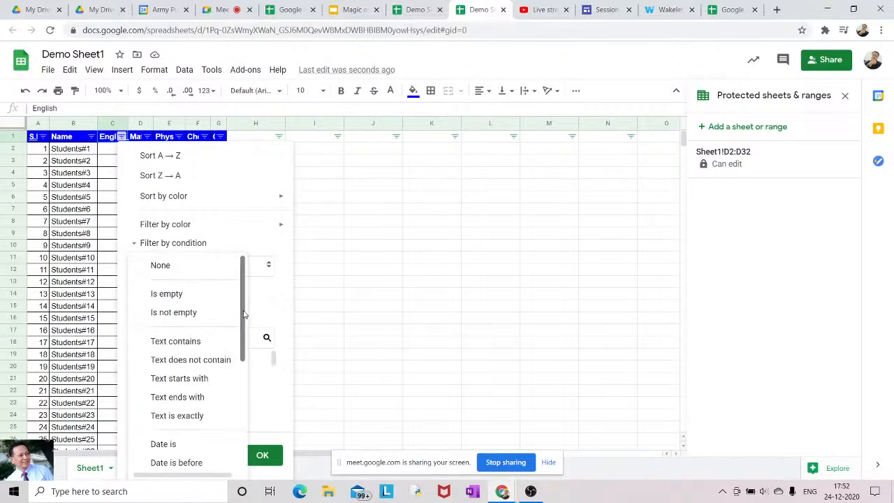
pyautogui.moveTo(243, 315); pyautogui.dragTo(242, 379)
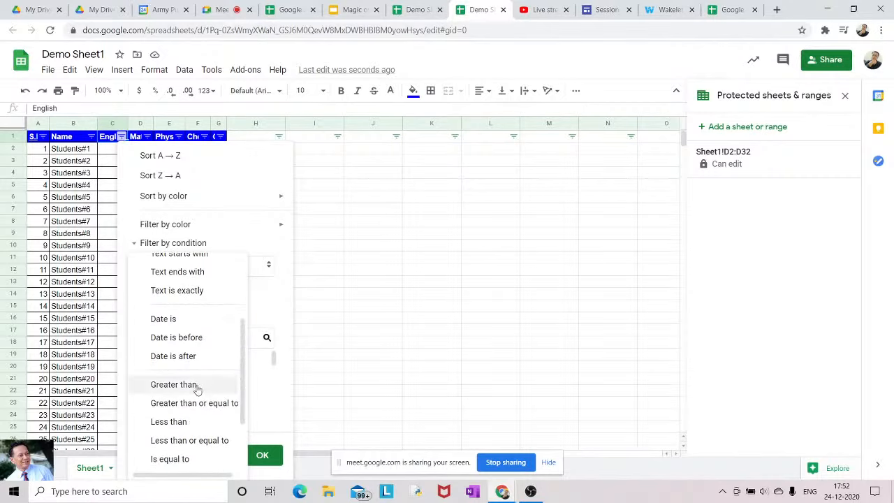
pyautogui.click(175, 385)
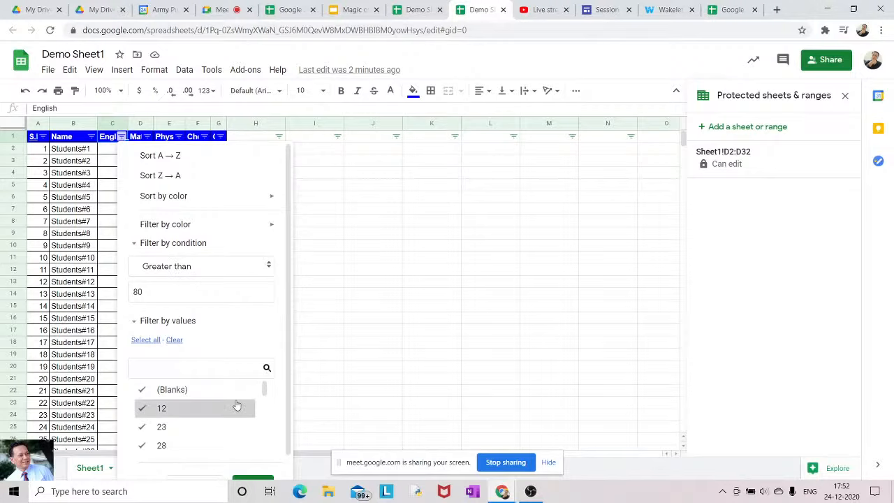
pyautogui.click(252, 479)
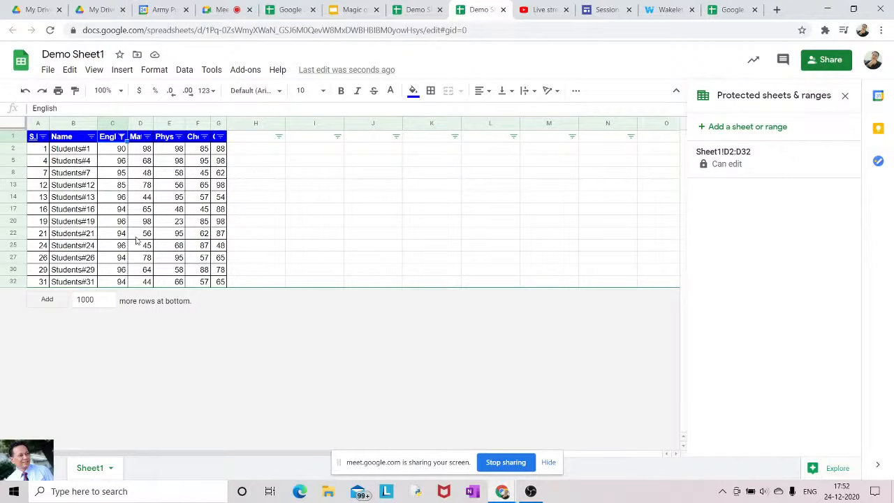
# Turn off the filter via Data > Turn off filter, then open File > New
pyautogui.click(184, 71)
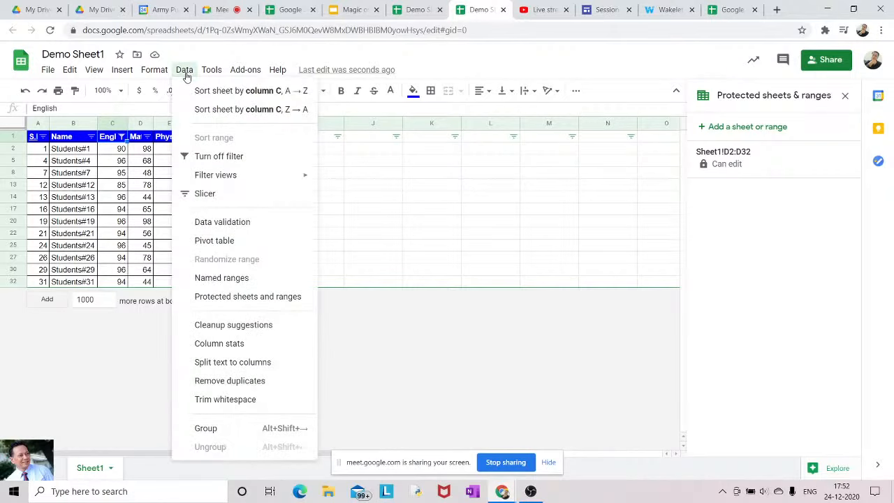
pyautogui.click(206, 158)
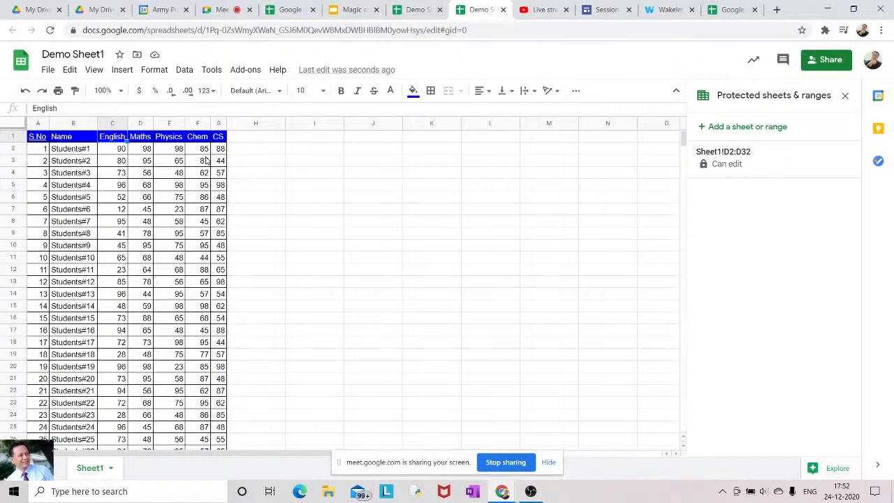
pyautogui.click(184, 71)
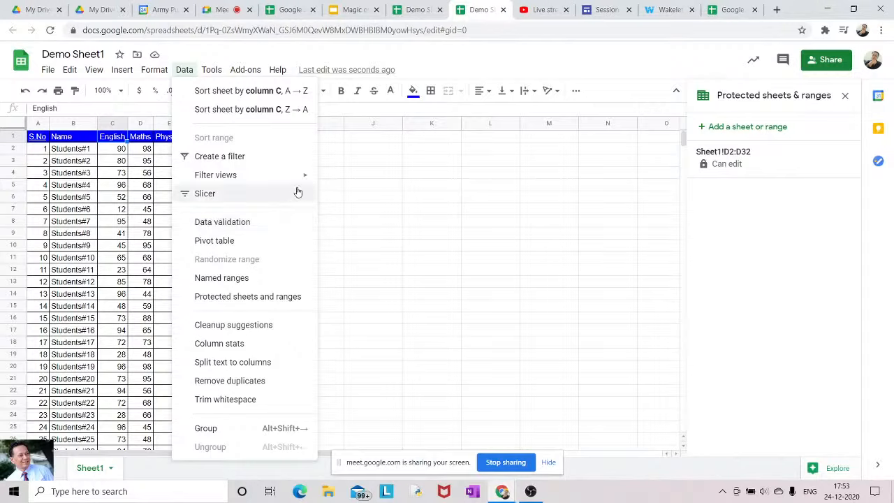
pyautogui.click(371, 162)
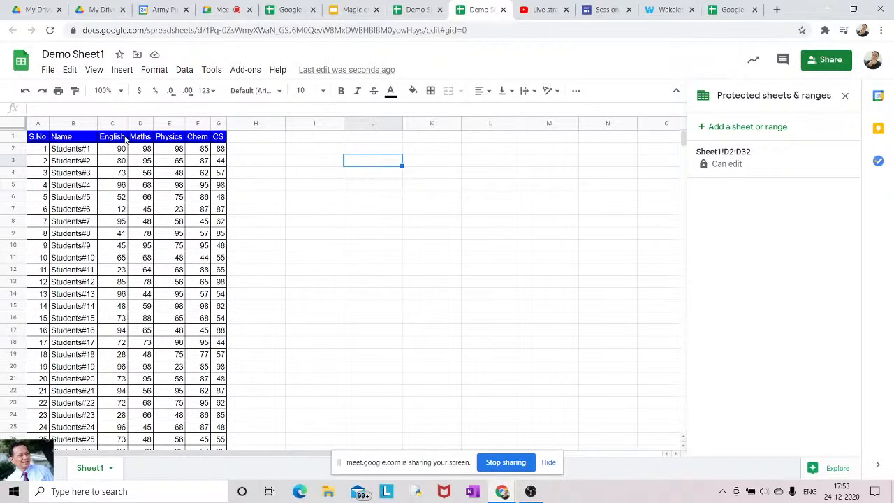
pyautogui.click(47, 70)
pyautogui.moveTo(67, 120)
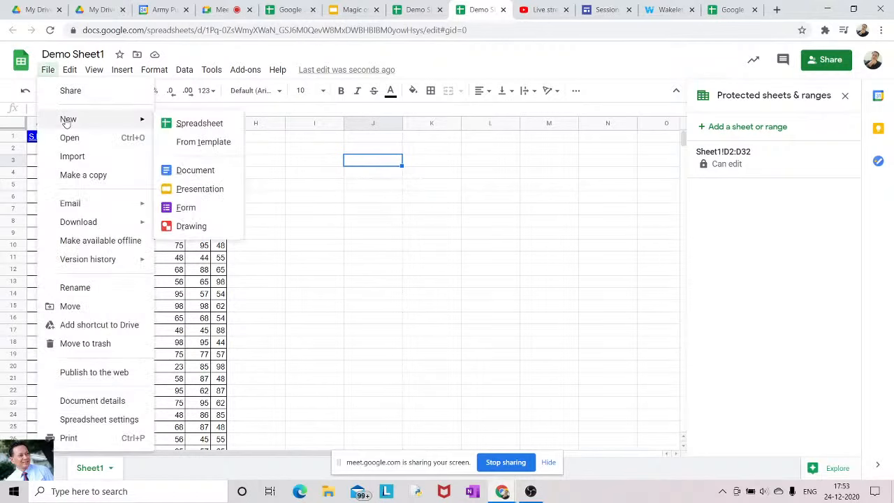
# Create a new blank spreadsheet and rename it 'New Demo'
pyautogui.click(169, 124)
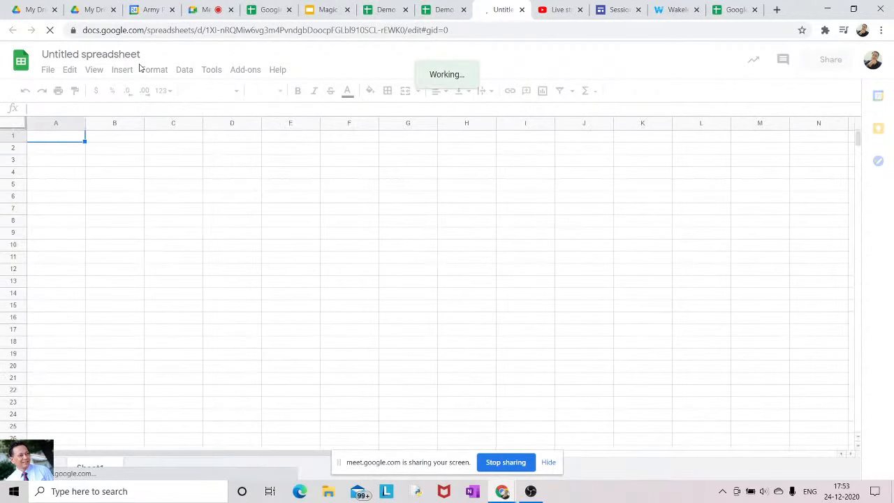
pyautogui.click(140, 54)
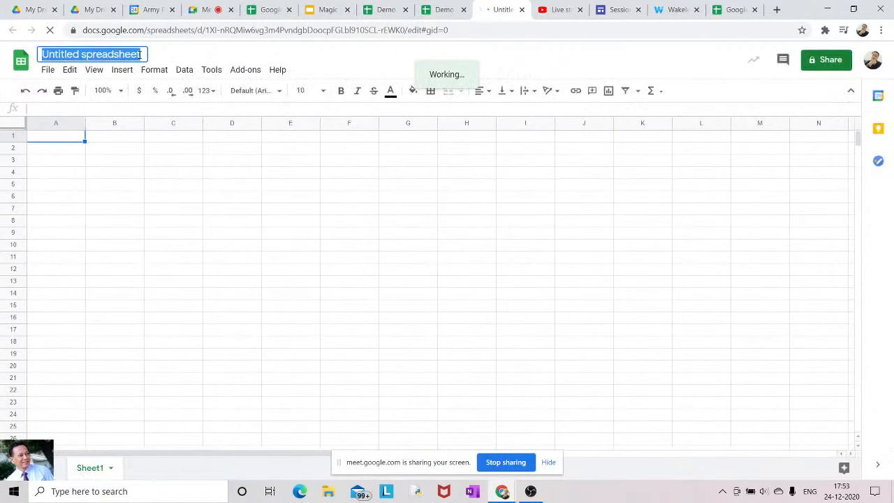
pyautogui.write('New D')
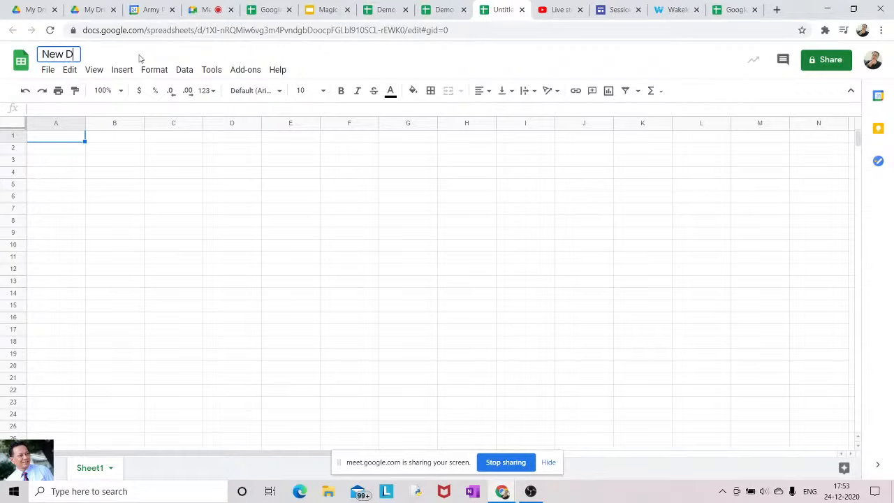
pyautogui.write('emo')
pyautogui.click(65, 142)
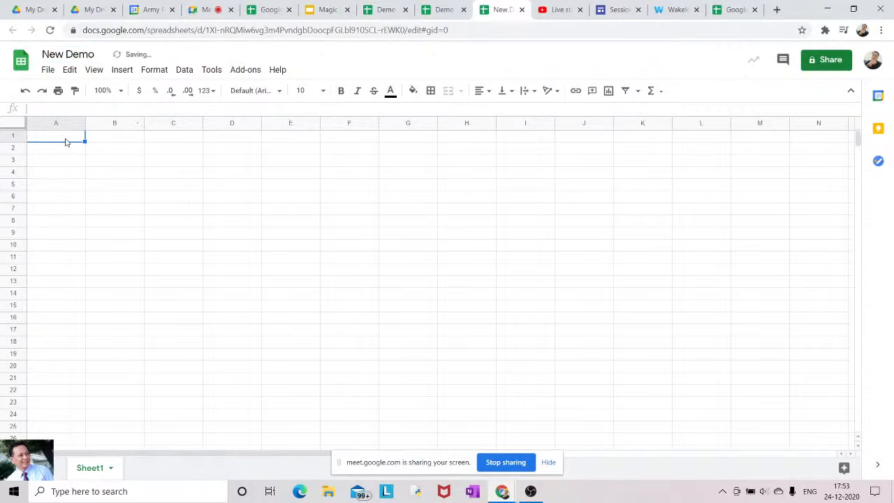
# Enter the headings Student, Class, Section and Email in cells A1:D1
pyautogui.write('Student')
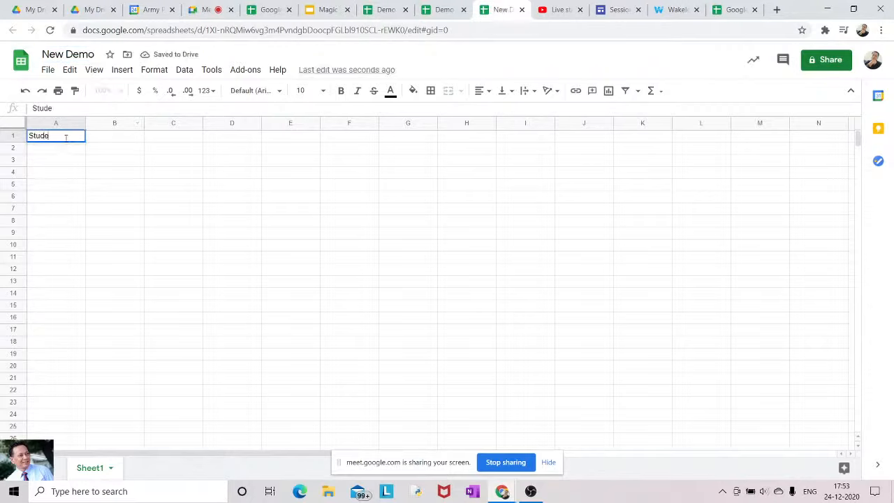
pyautogui.click(101, 139)
pyautogui.write('Class')
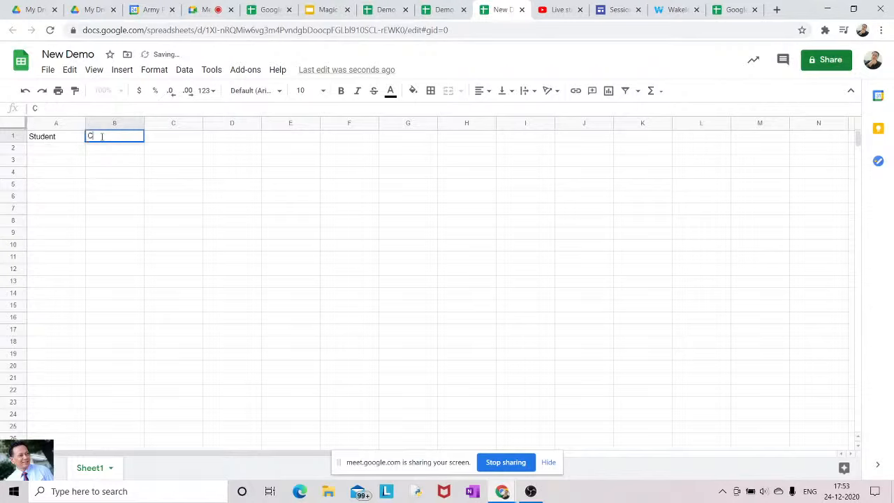
pyautogui.click(176, 140)
pyautogui.write('Sect')
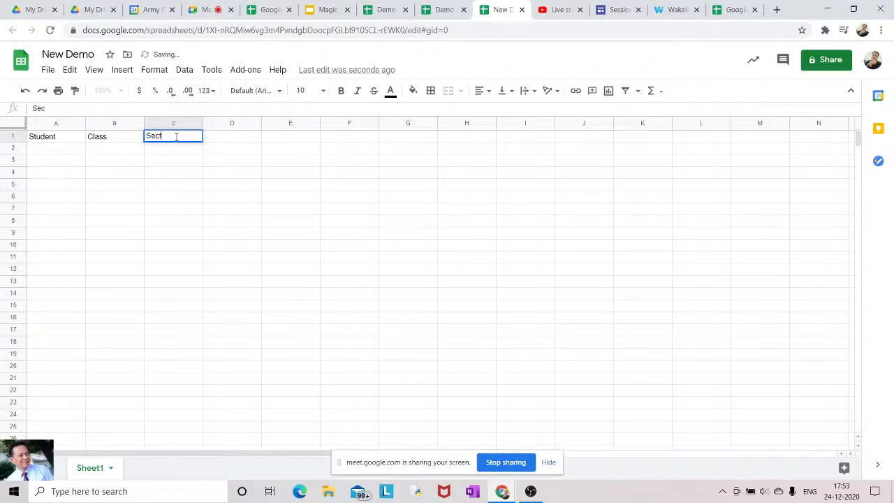
pyautogui.write('ion')
pyautogui.click(215, 137)
pyautogui.write('Email')
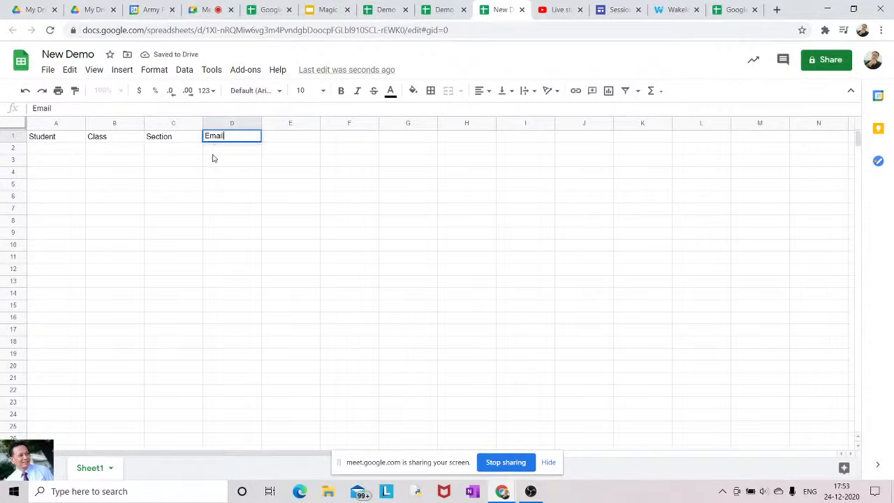
pyautogui.click(102, 153)
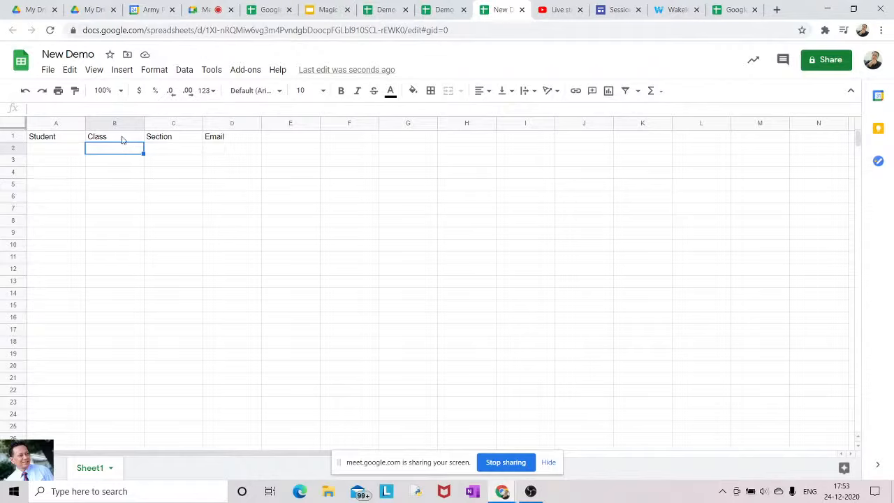
# Open data validation for B2, then cancel it without changes
pyautogui.click(184, 70)
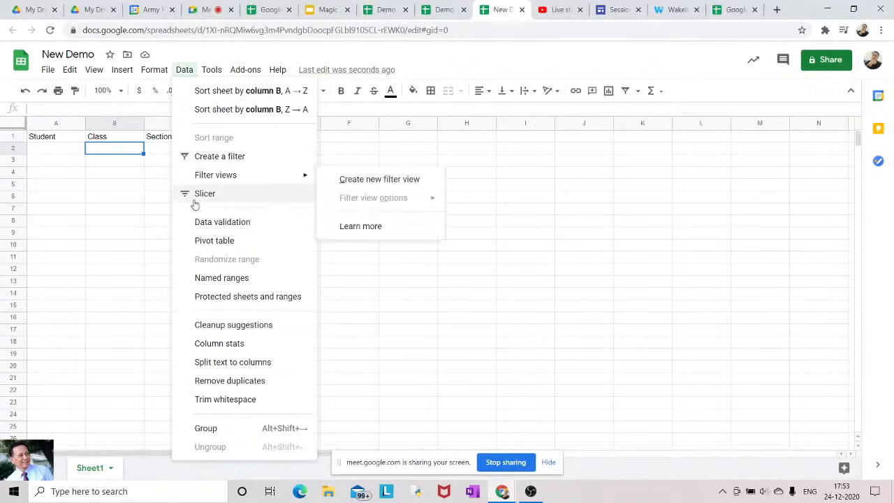
pyautogui.click(201, 222)
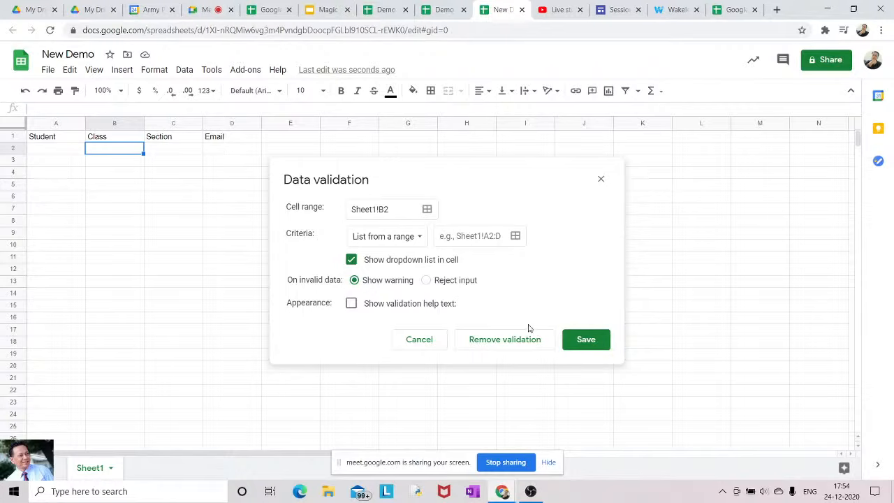
pyautogui.click(422, 343)
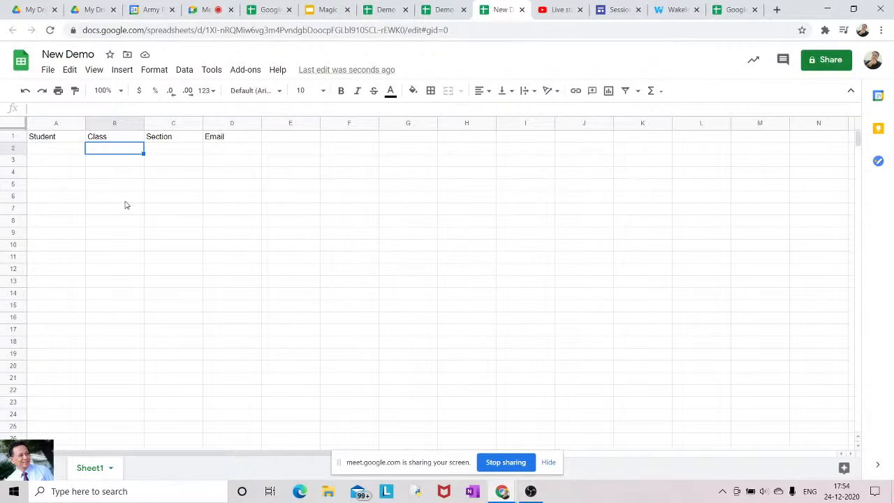
# Select B1:B6 and start a data validation rule with criteria 'List of items'
pyautogui.click(106, 141)
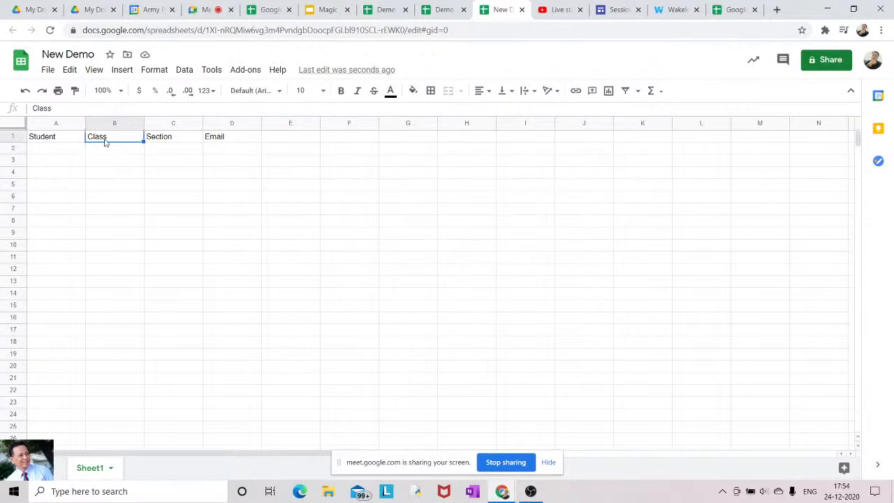
pyautogui.hotkey('shift', 'Down')
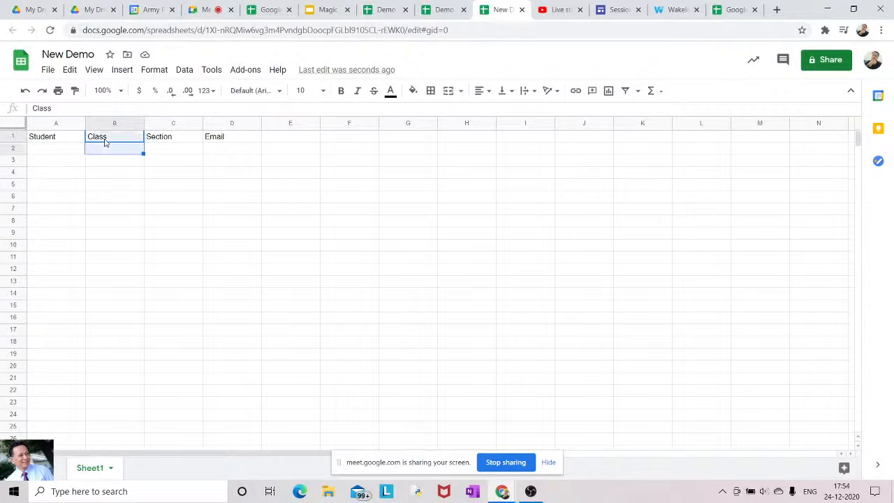
pyautogui.hotkey('shift', 'Down')
pyautogui.hotkey('shift', 'Down')
pyautogui.hotkey('shift', 'Down')
pyautogui.hotkey('shift', 'Down')
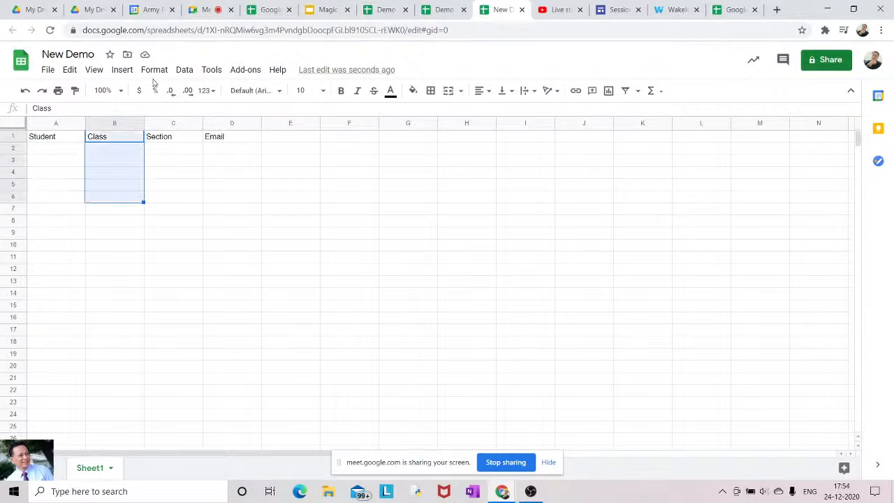
pyautogui.click(184, 73)
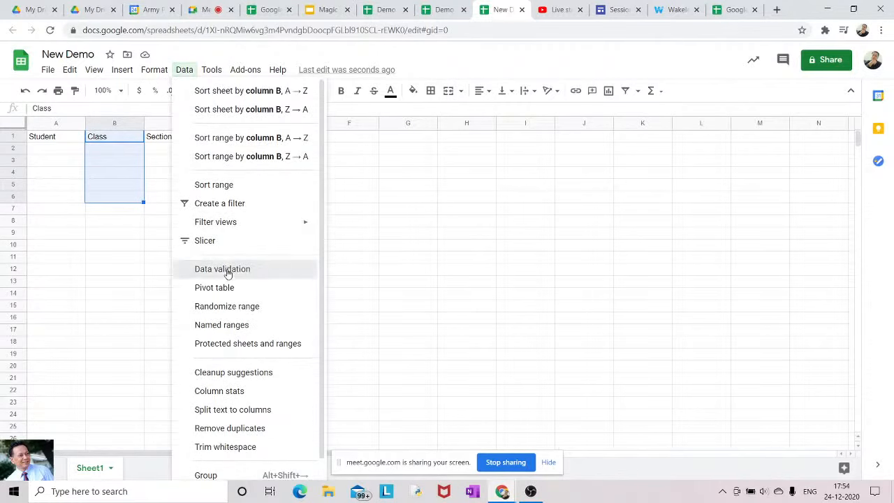
pyautogui.click(227, 271)
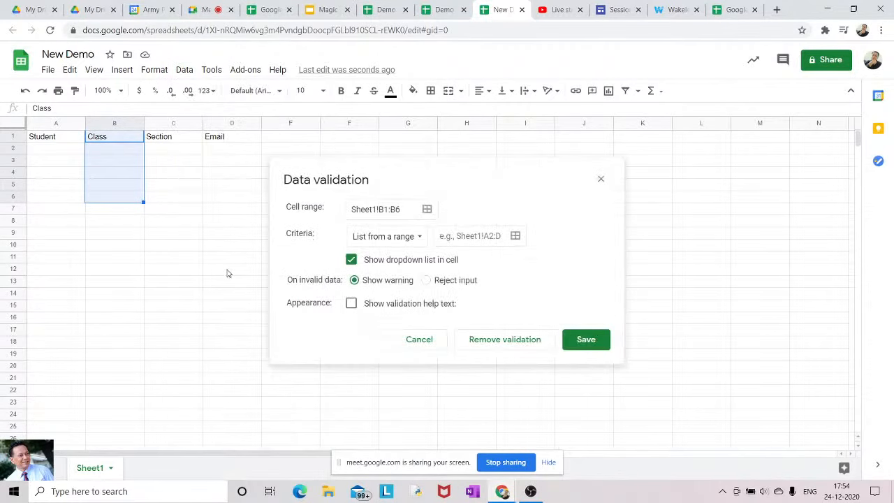
pyautogui.click(421, 239)
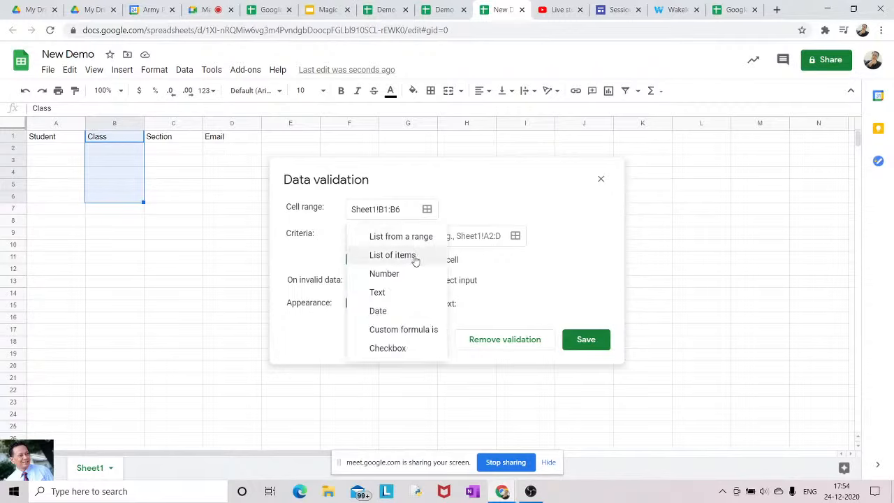
pyautogui.click(414, 257)
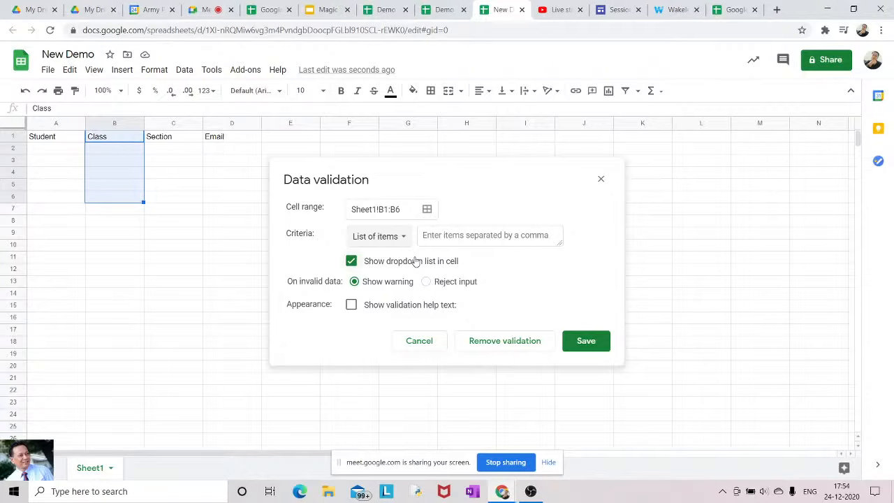
# Enter the class values 9, 10, 11, 12 as list items for B1:B6 and save the rule
pyautogui.click(403, 237)
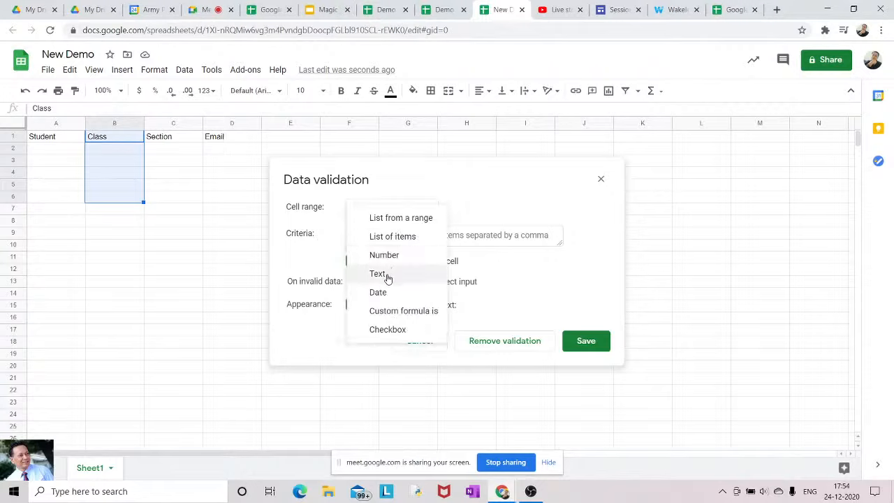
pyautogui.click(388, 237)
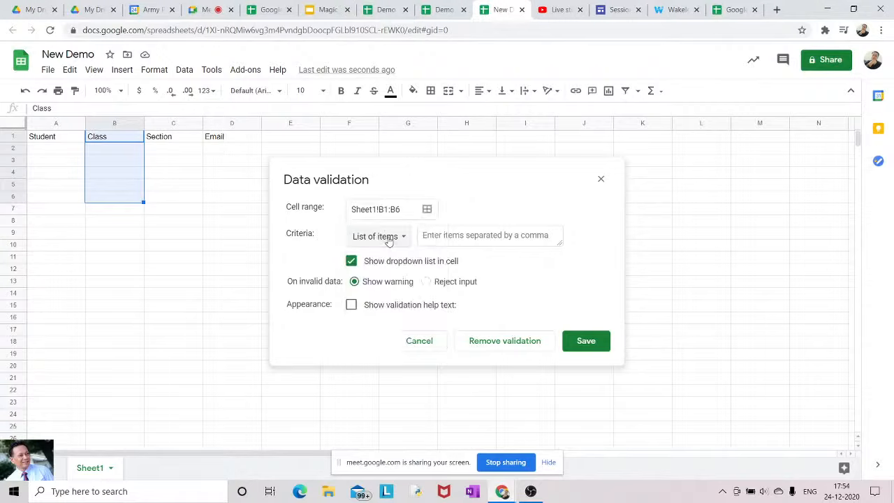
pyautogui.click(428, 235)
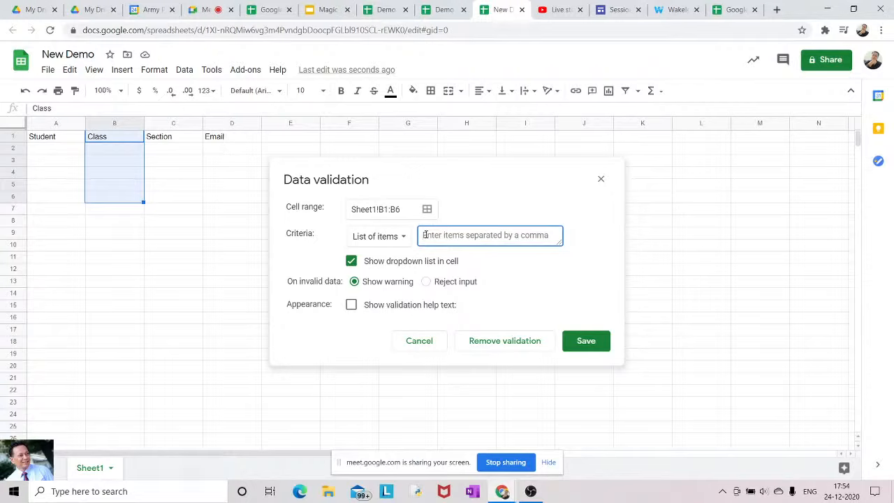
pyautogui.write('1')
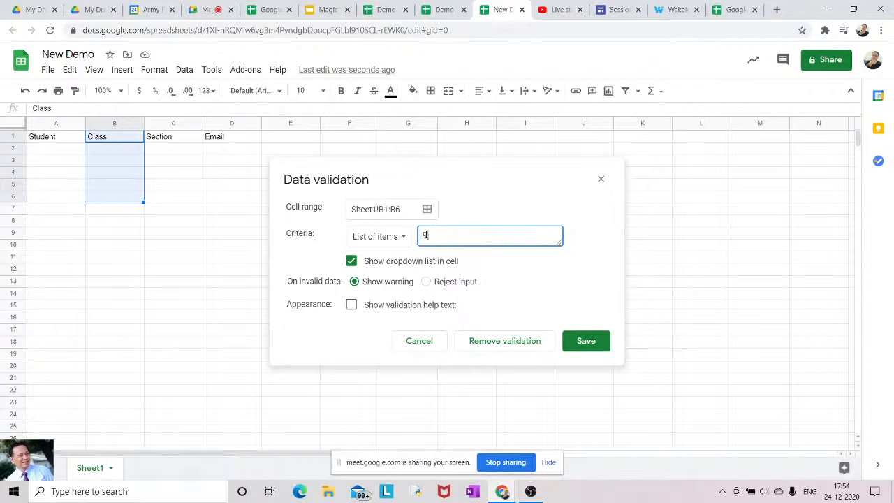
pyautogui.write(',10,11,12')
pyautogui.click(597, 342)
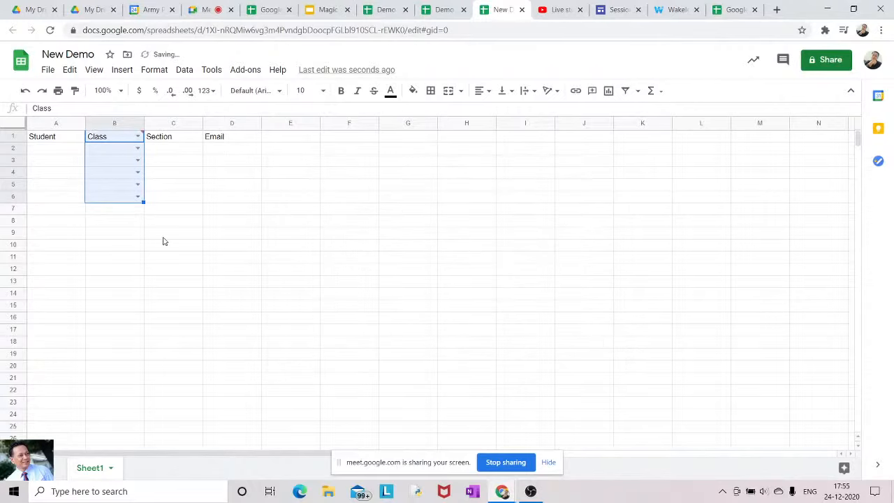
# Check B2's class dropdown, then give C2 a list-of-items rule with A,B,C,D
pyautogui.click(254, 210)
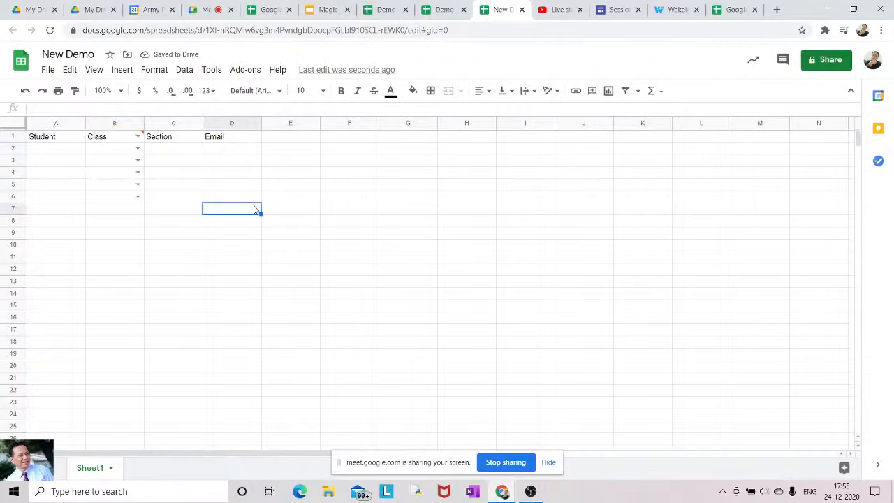
pyautogui.click(137, 148)
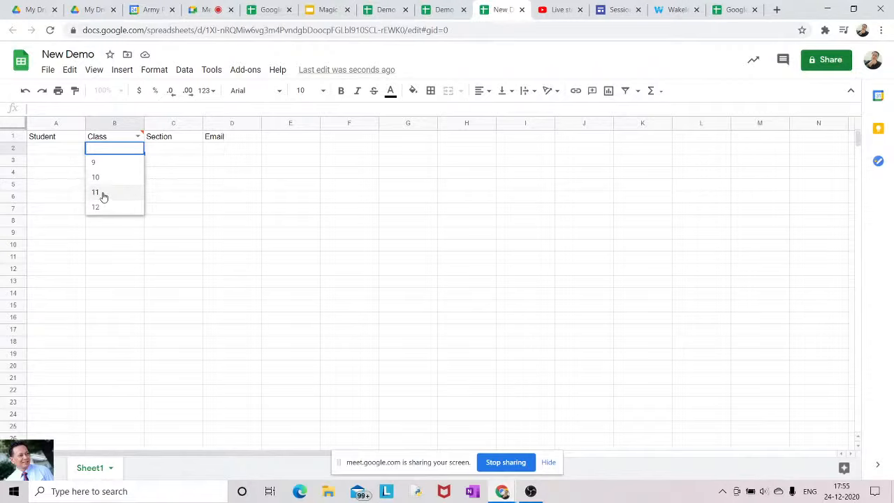
pyautogui.click(174, 151)
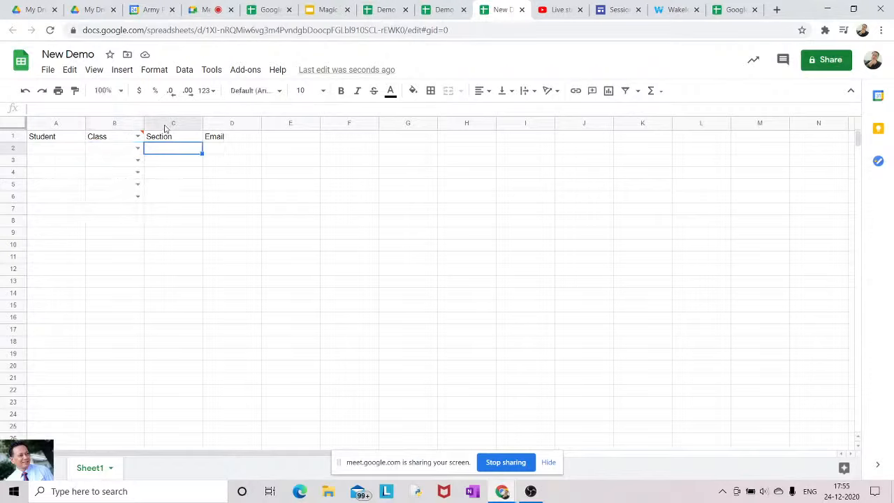
pyautogui.click(183, 72)
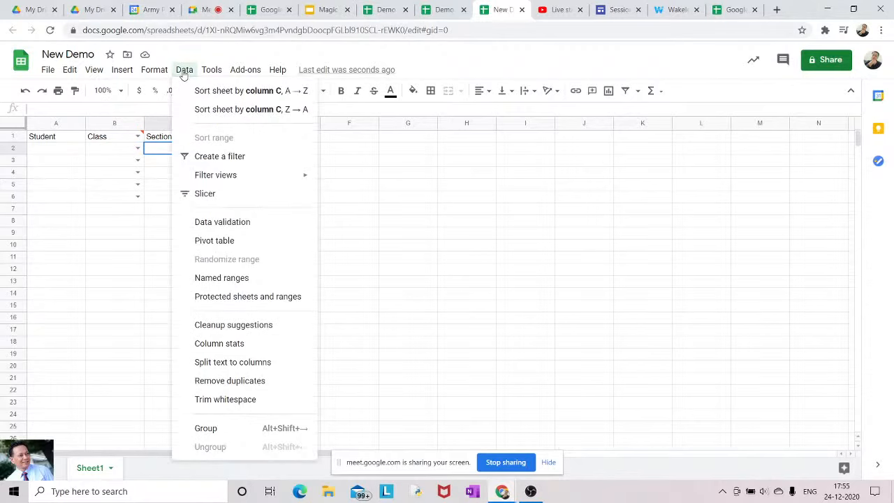
pyautogui.click(218, 224)
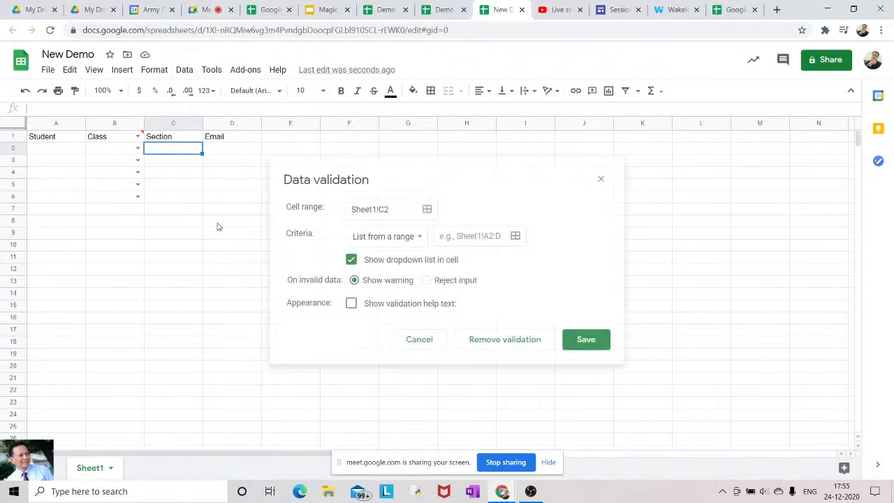
pyautogui.click(403, 241)
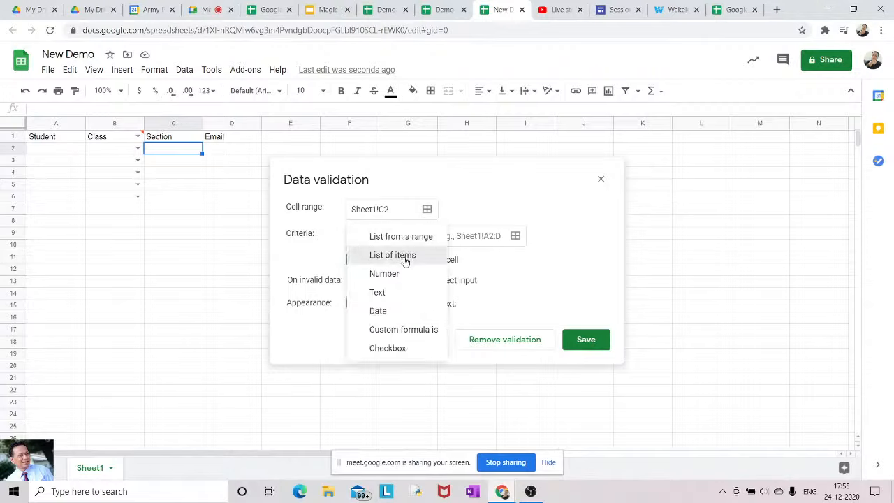
pyautogui.click(405, 255)
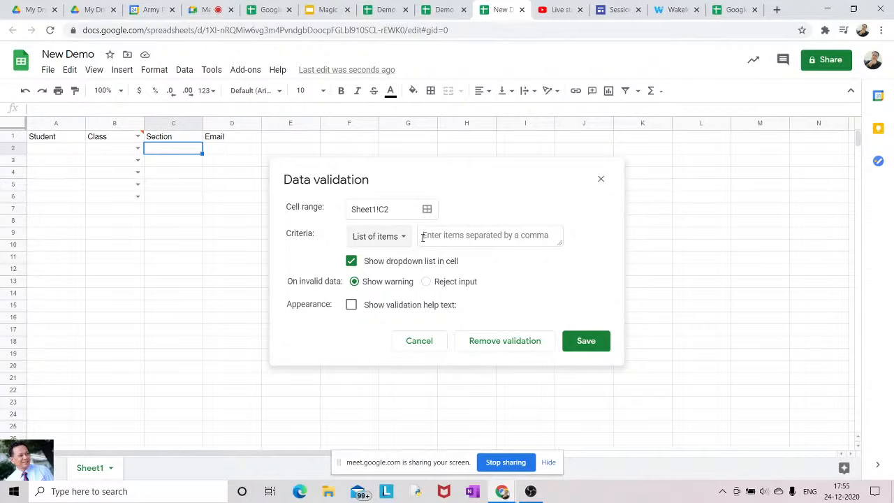
pyautogui.click(423, 236)
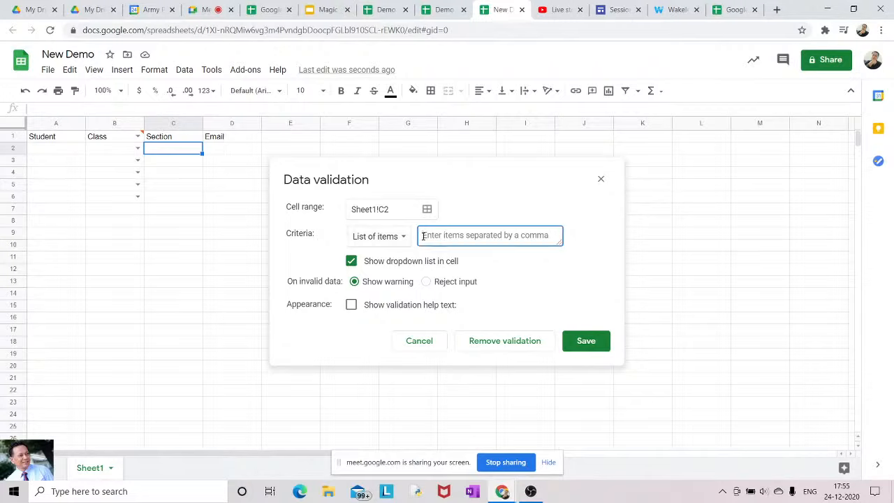
pyautogui.write('A,')
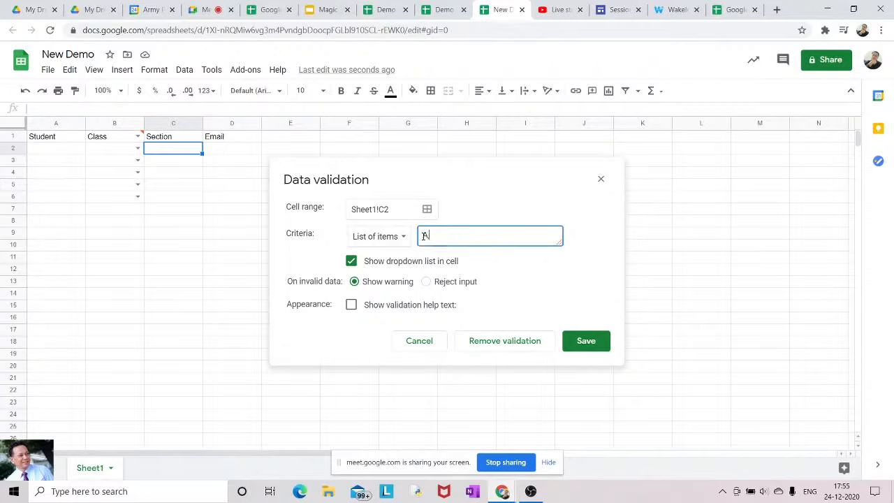
pyautogui.write('B,C,D')
pyautogui.click(576, 342)
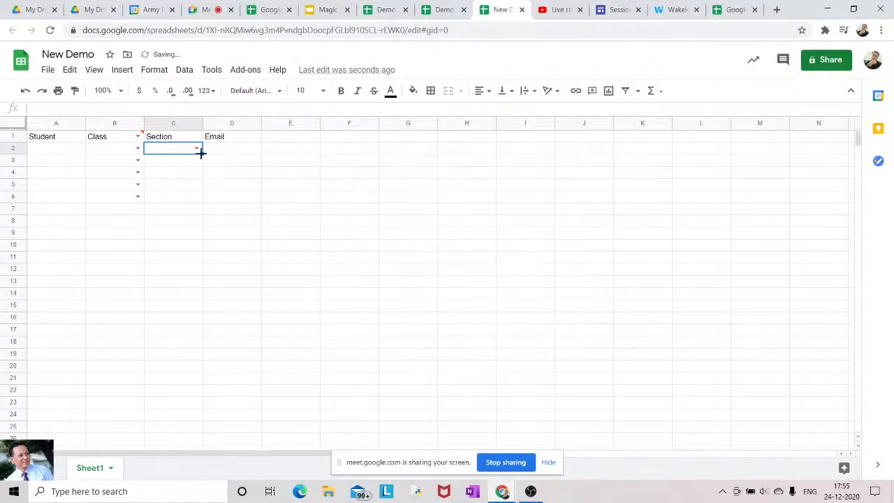
pyautogui.click(222, 188)
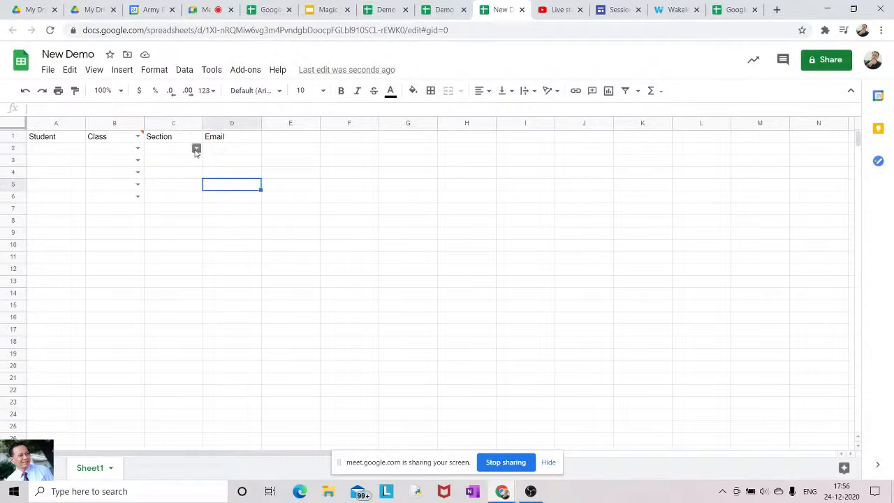
pyautogui.click(196, 149)
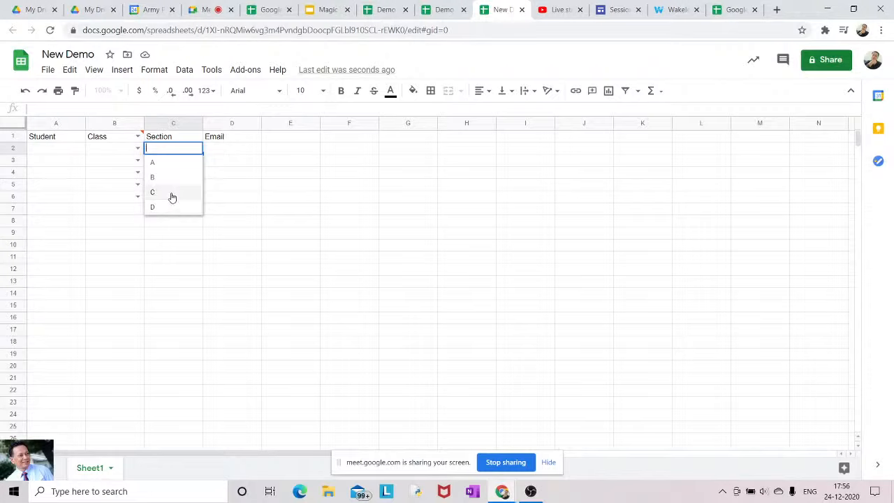
pyautogui.click(246, 181)
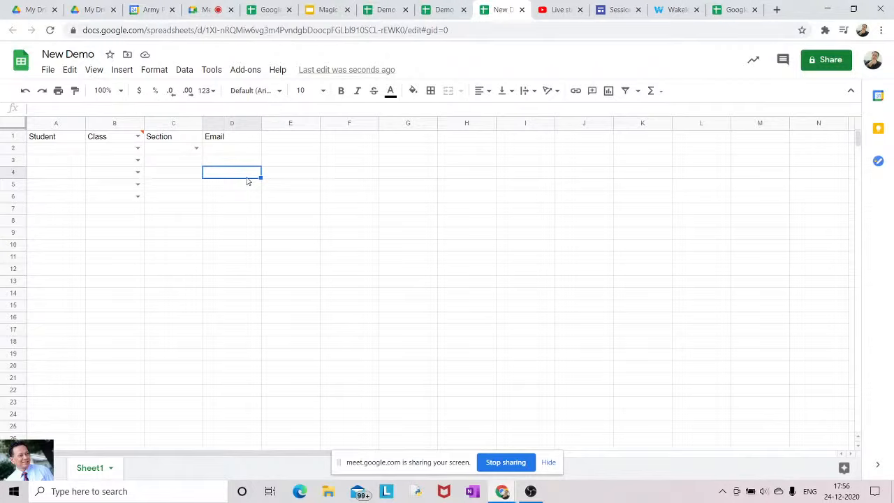
pyautogui.click(223, 152)
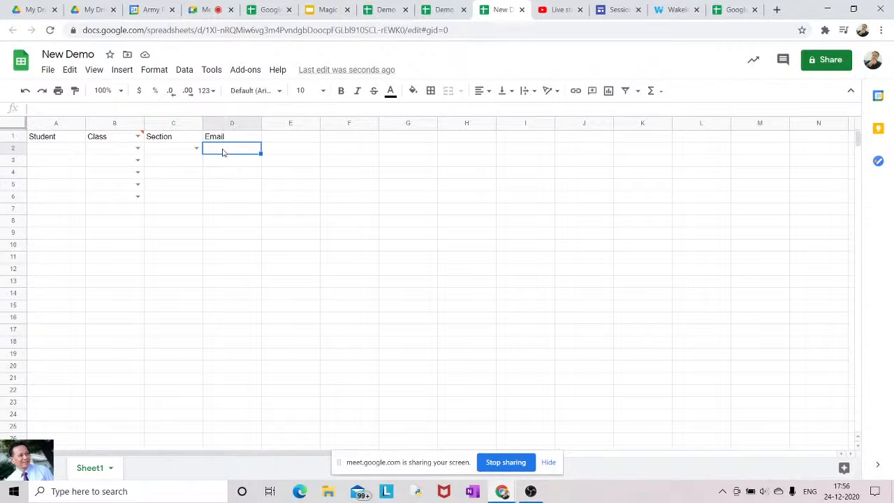
# Set D2's validation criteria to Text 'is valid email' and save the rule
pyautogui.click(185, 71)
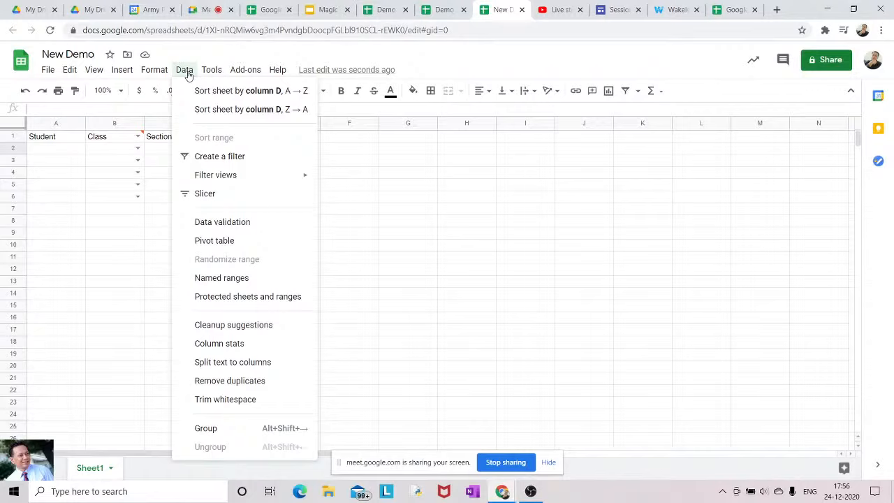
pyautogui.click(219, 222)
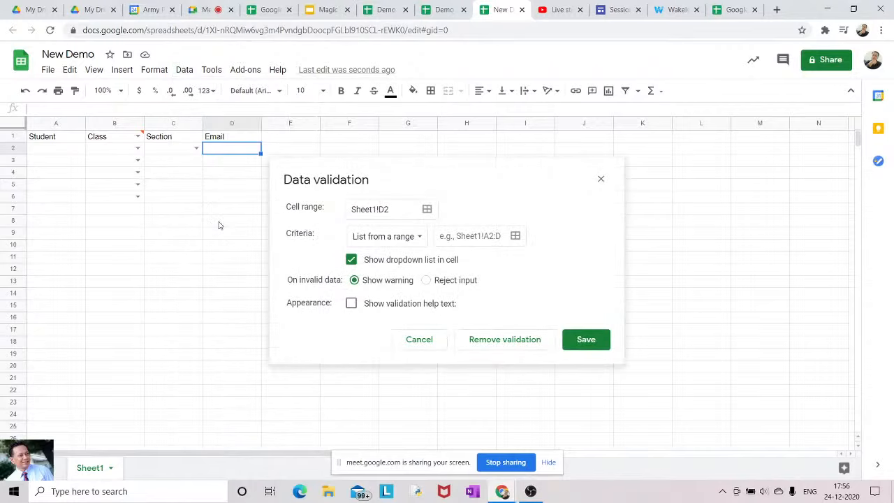
pyautogui.click(415, 239)
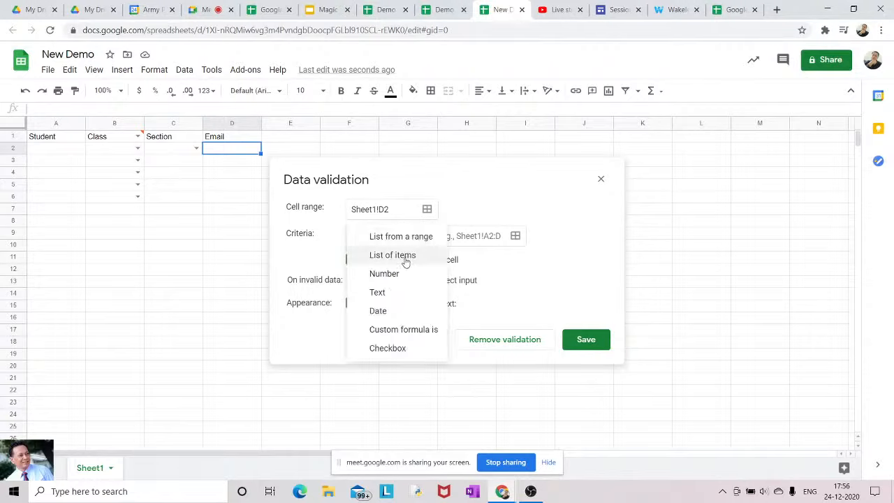
pyautogui.click(381, 291)
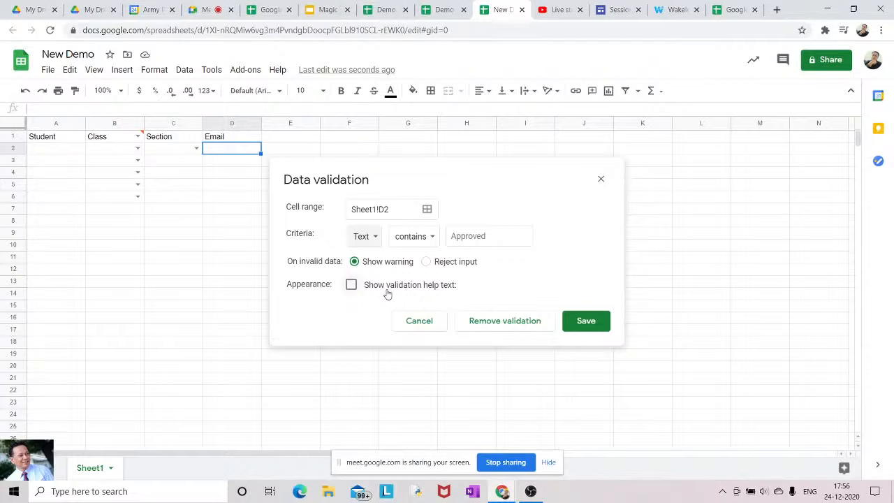
pyautogui.click(432, 238)
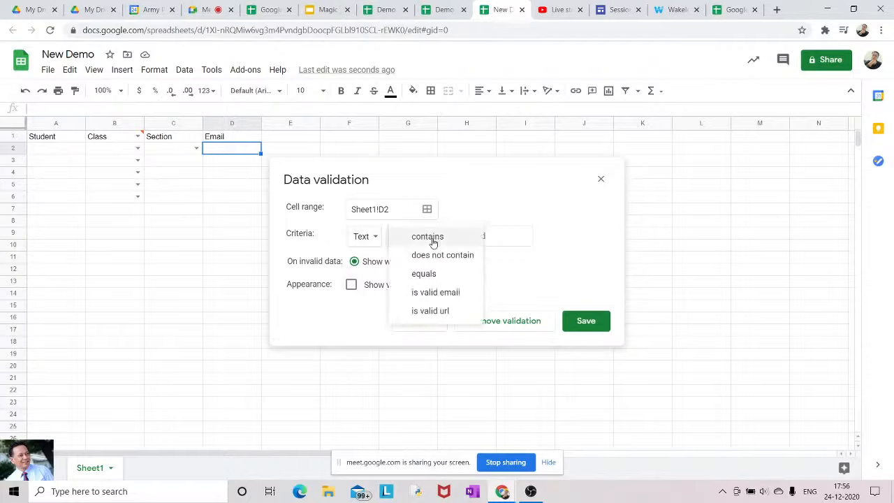
pyautogui.click(435, 294)
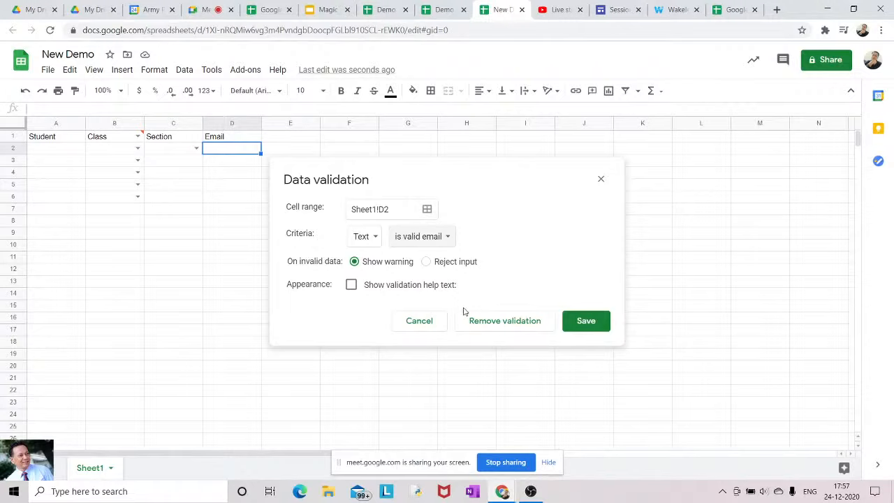
pyautogui.click(580, 322)
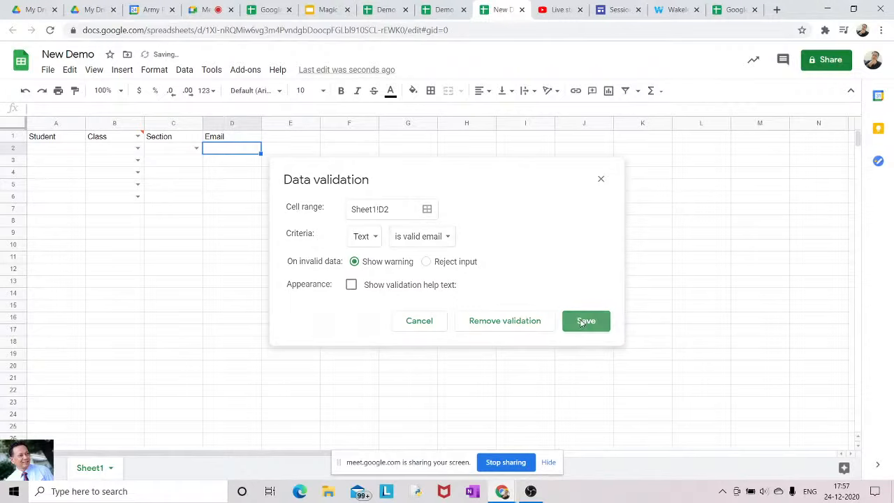
pyautogui.click(228, 174)
# Enter the test value abc.com in D2 and check its validation marker
pyautogui.click(216, 152)
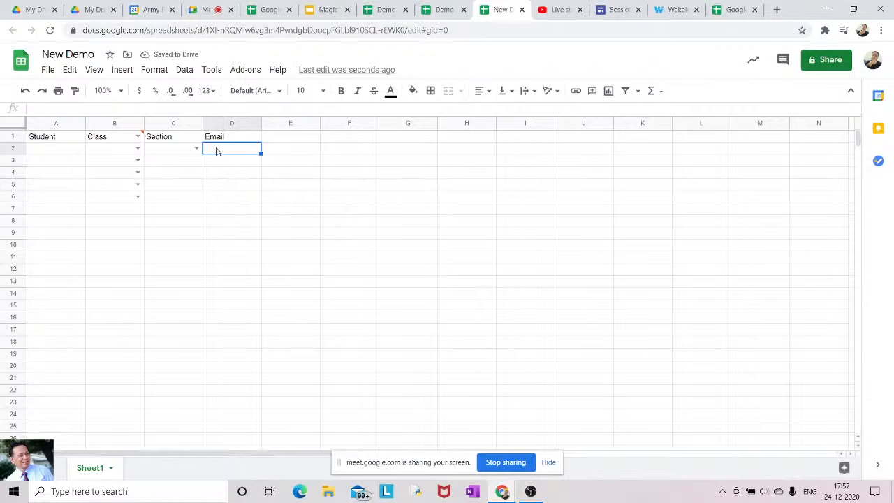
pyautogui.write('abc')
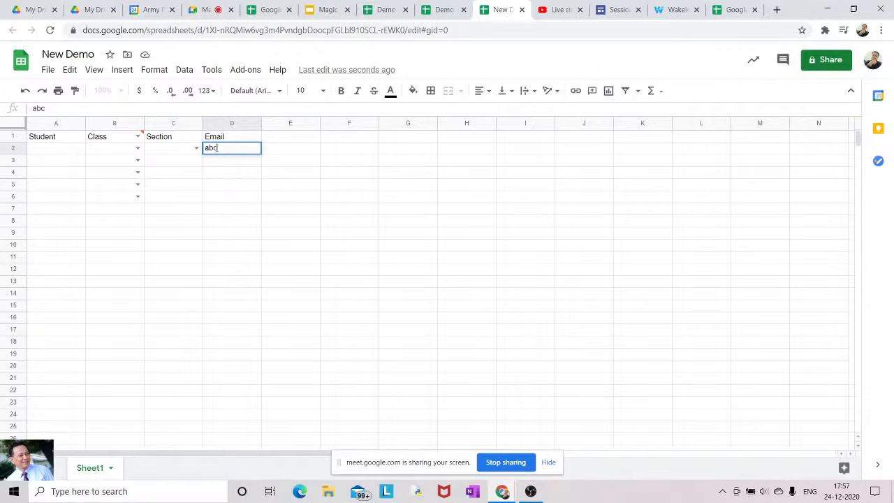
pyautogui.write('.com')
pyautogui.press('Return')
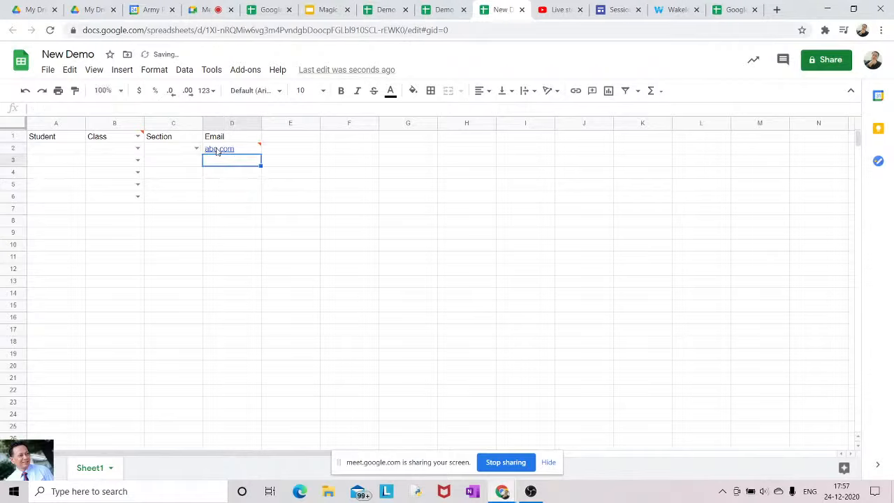
pyautogui.moveTo(260, 149)
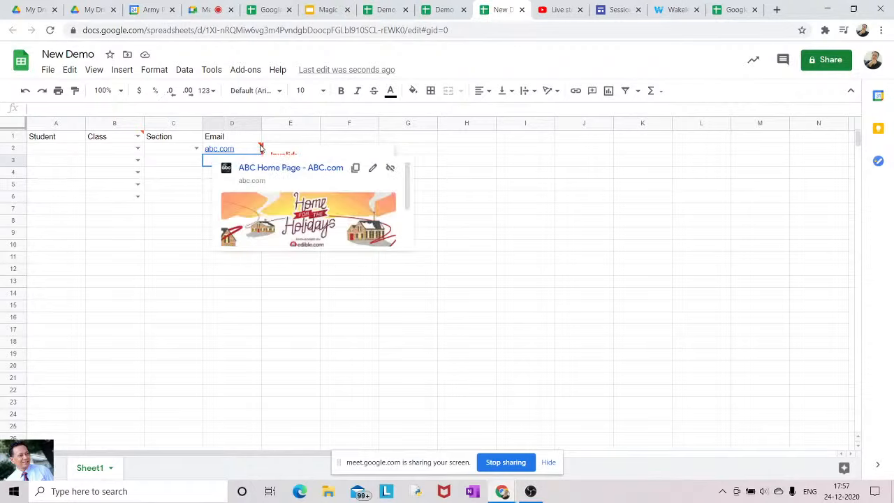
# Replace D2 with a .txt-style name and view the invalid-email warning
pyautogui.click(239, 151)
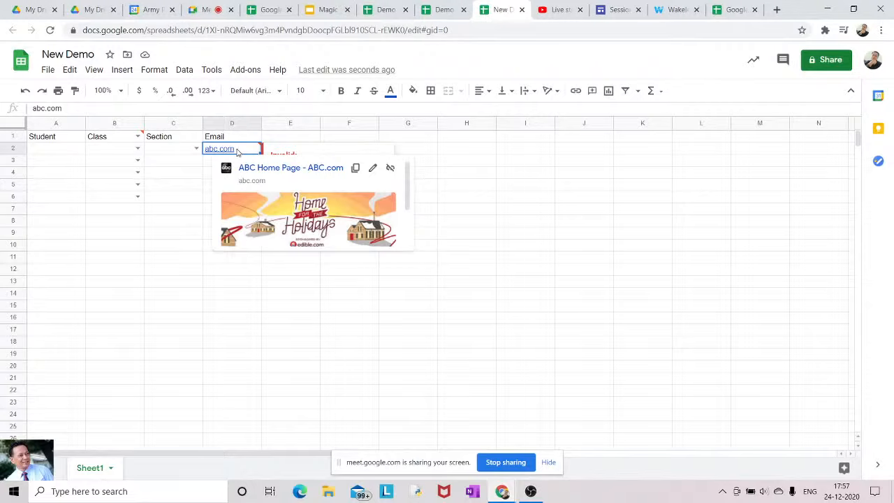
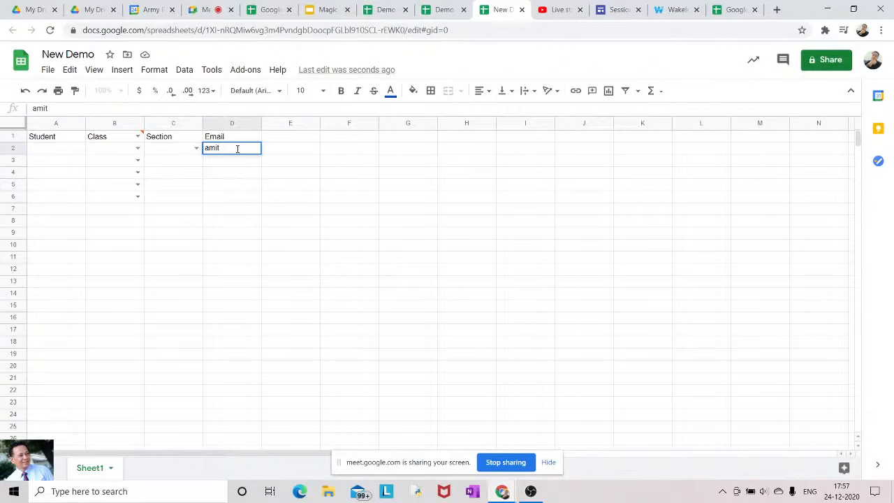
pyautogui.write('.com')
pyautogui.press('BackSpace')
pyautogui.press('BackSpace')
pyautogui.press('BackSpace')
pyautogui.write('txt')
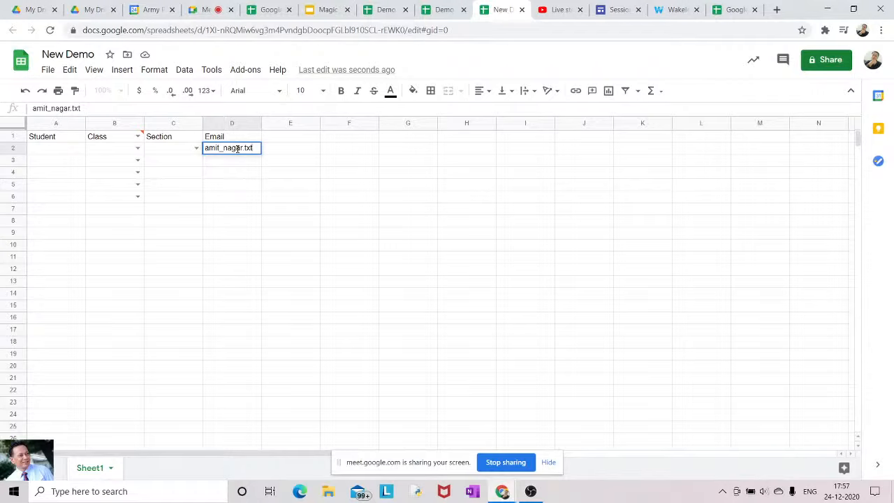
pyautogui.press('Return')
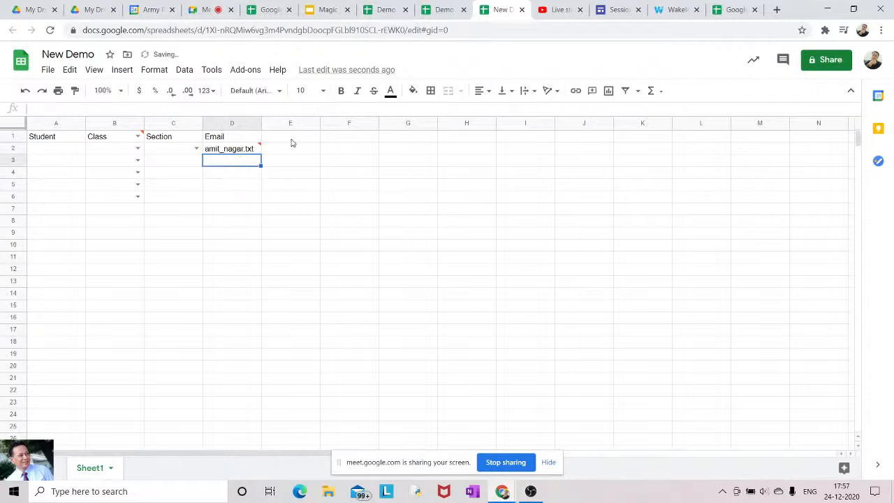
pyautogui.moveTo(258, 148)
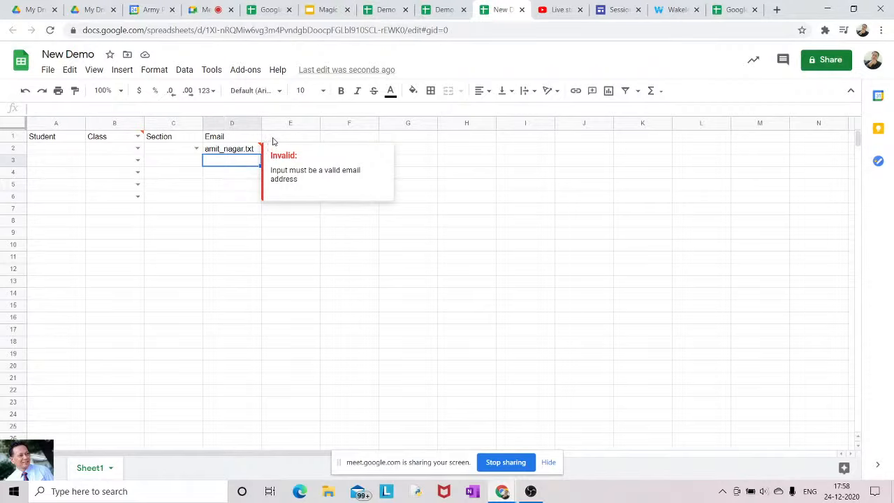
pyautogui.click(272, 139)
# Enter the heading Marks in E1, then select E2 to give it a rule
pyautogui.write('Mar')
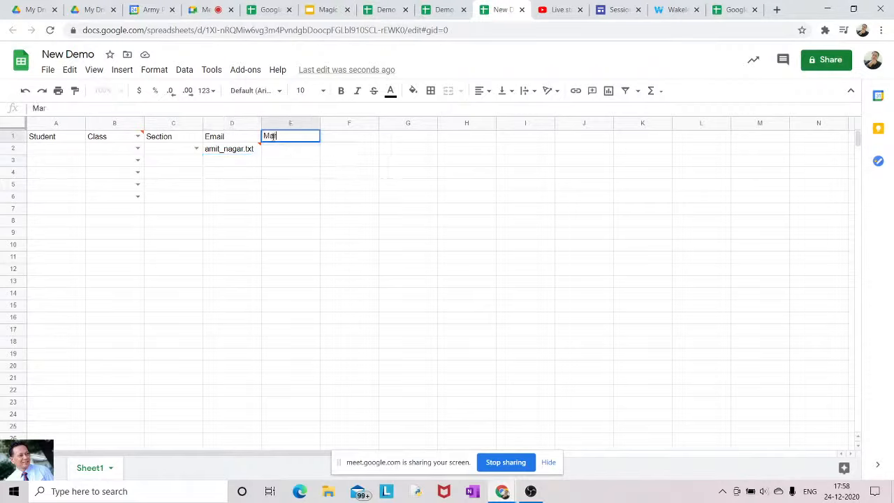
pyautogui.write('ks')
pyautogui.click(297, 149)
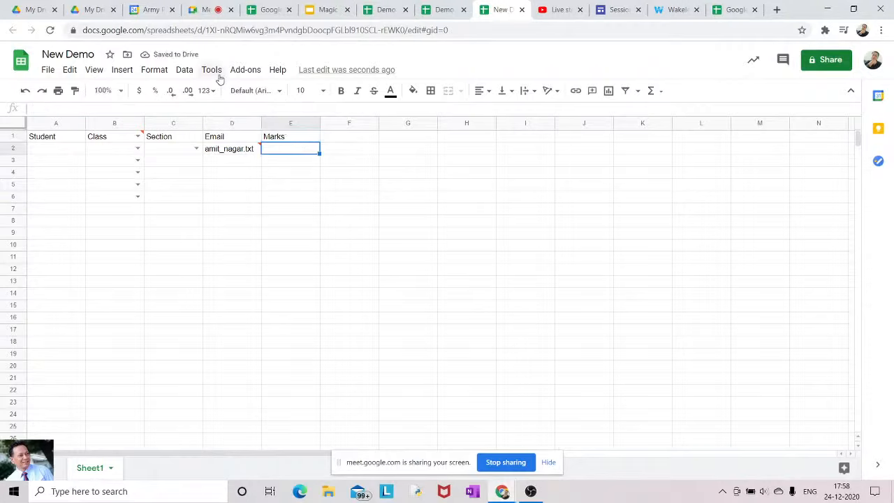
pyautogui.click(185, 70)
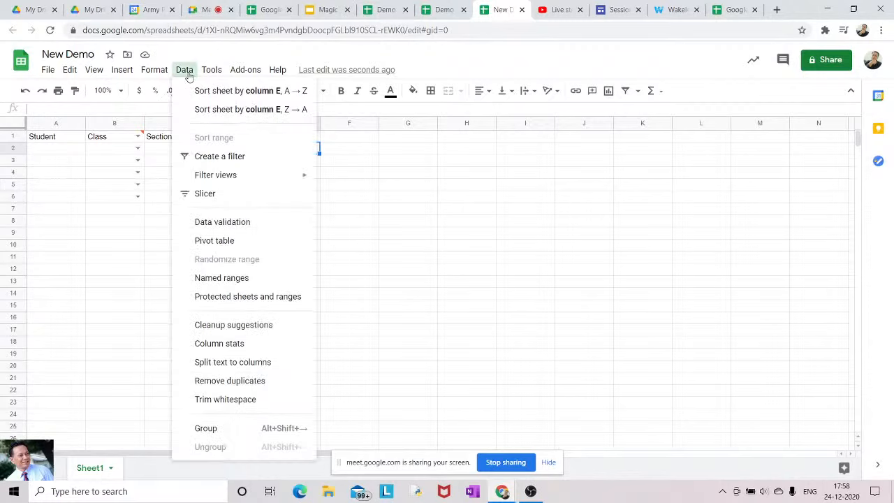
# Set E2's validation criteria to a number between 0 and 25
pyautogui.click(221, 223)
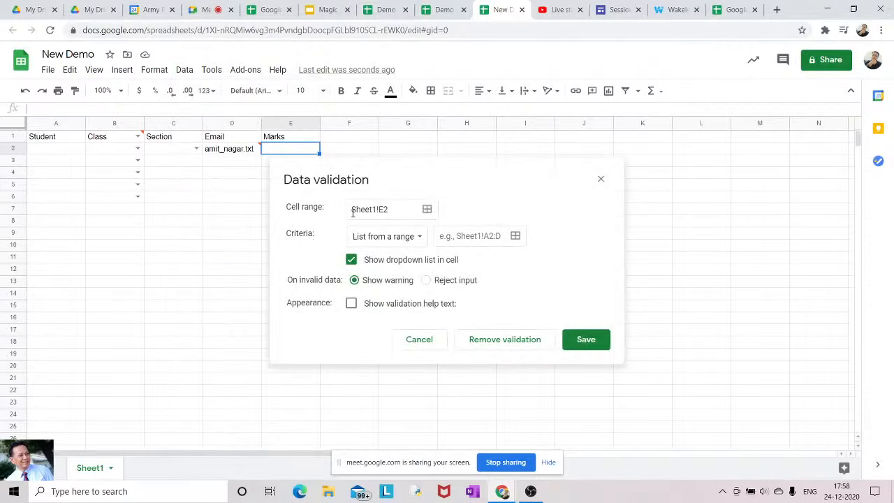
pyautogui.click(416, 238)
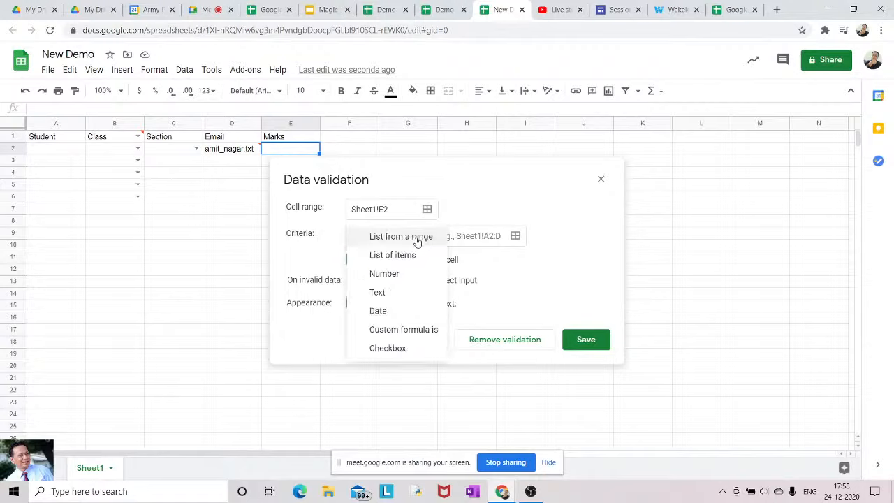
pyautogui.click(393, 275)
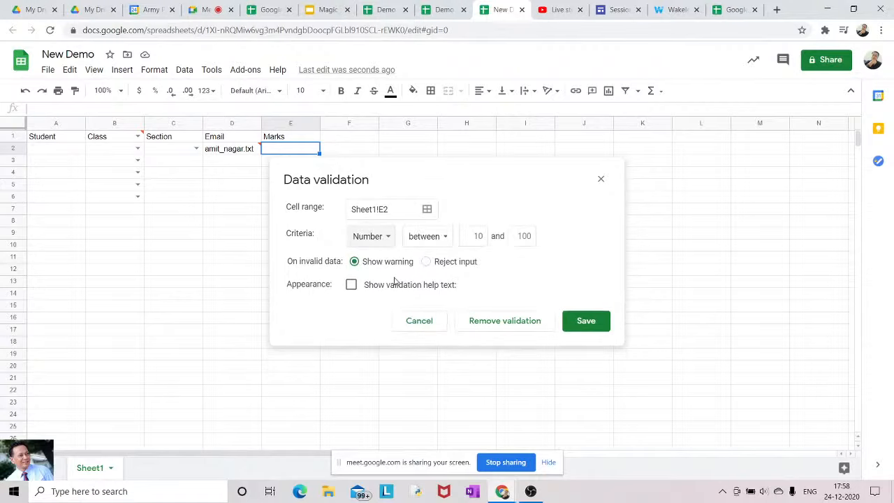
pyautogui.click(479, 236)
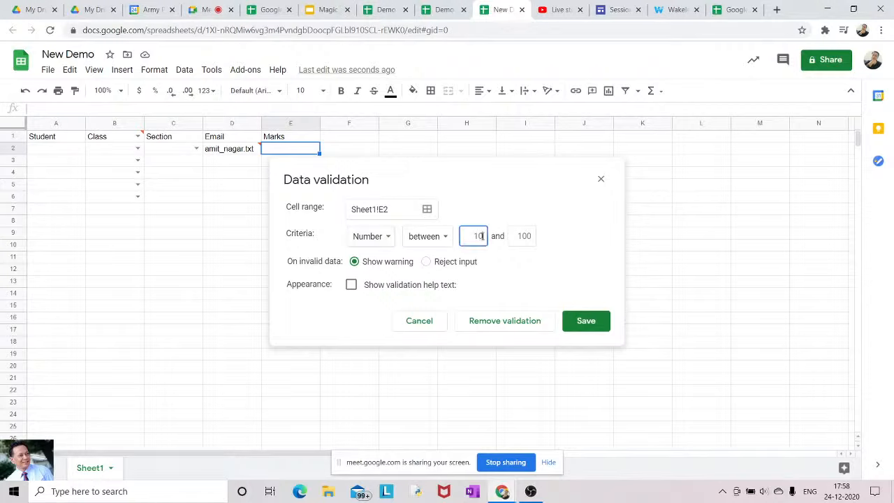
pyautogui.write('0')
pyautogui.click(518, 236)
pyautogui.write('2')
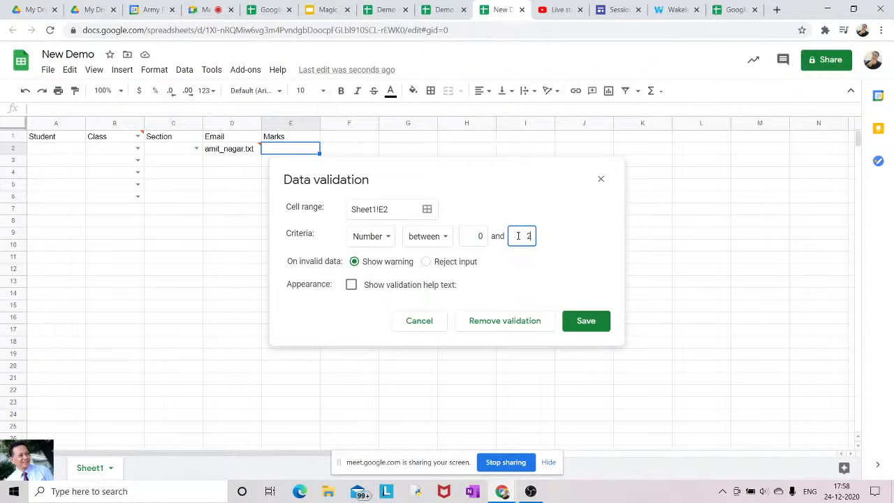
pyautogui.write('5')
# Turn on help text and enter 'Enter valid number (0-25)'
pyautogui.click(351, 285)
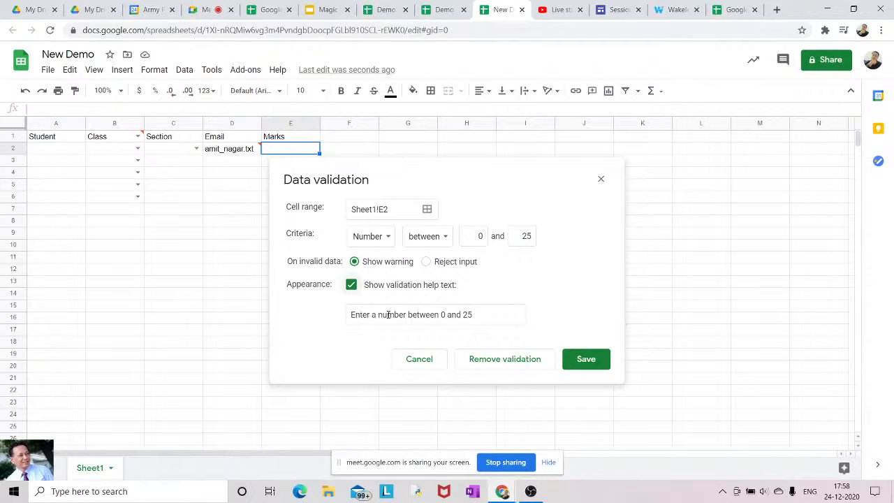
pyautogui.click(352, 316)
pyautogui.write('Enter')
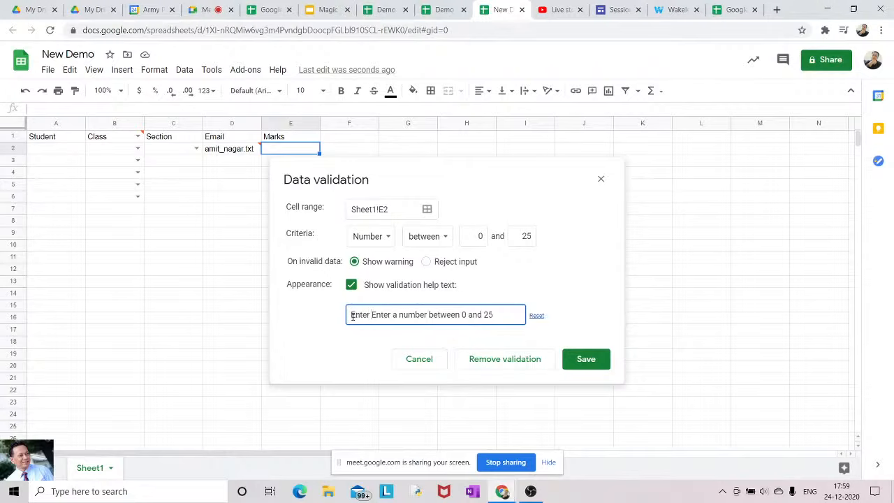
pyautogui.press('Delete')
pyautogui.press('Delete')
pyautogui.press('Delete')
pyautogui.press('Delete')
pyautogui.press('Delete')
pyautogui.press('Delete')
pyautogui.press('Delete')
pyautogui.press('Delete')
pyautogui.press('Delete')
pyautogui.press('Delete')
pyautogui.press('Delete')
pyautogui.press('Delete')
pyautogui.press('Delete')
pyautogui.press('Delete')
pyautogui.press('Delete')
pyautogui.press('Delete')
pyautogui.press('Delete')
pyautogui.press('Delete')
pyautogui.press('Delete')
pyautogui.press('Delete')
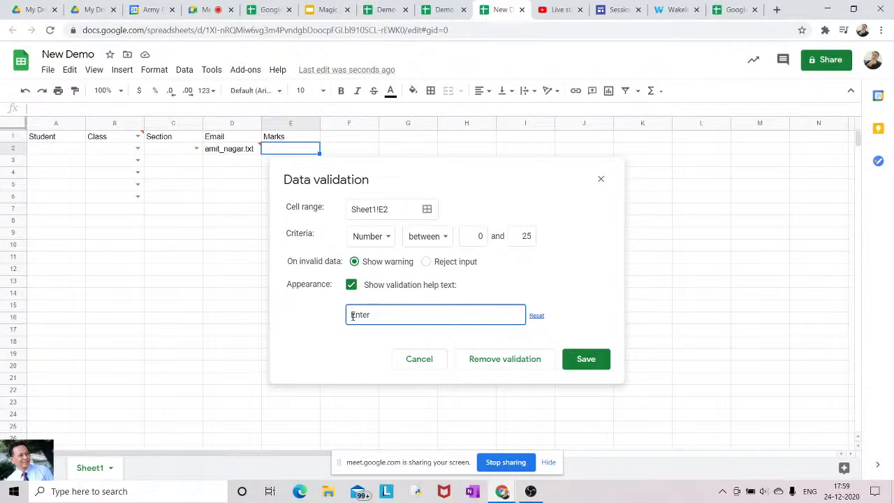
pyautogui.write('valid')
pyautogui.write(' number')
pyautogui.write(' ()')
pyautogui.write('0')
pyautogui.write('-25')
# Save the 0–25 rule for E2, then enter 54 and see it flagged invalid
pyautogui.click(587, 360)
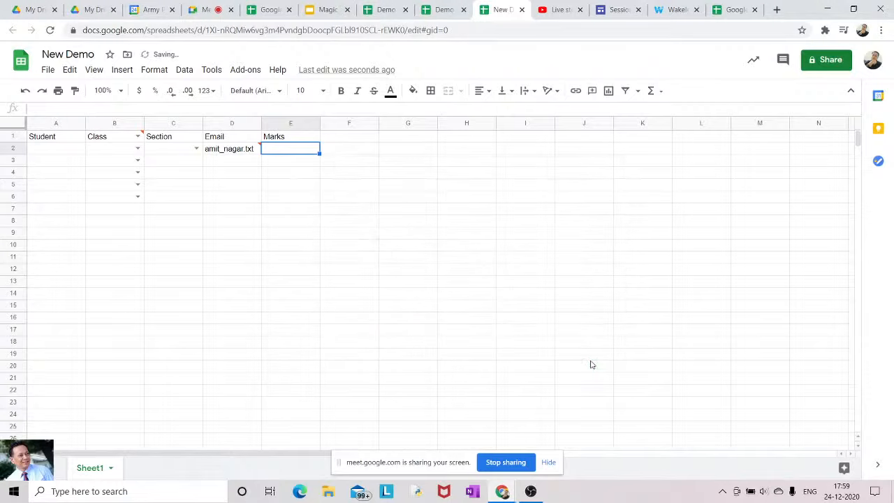
pyautogui.click(340, 260)
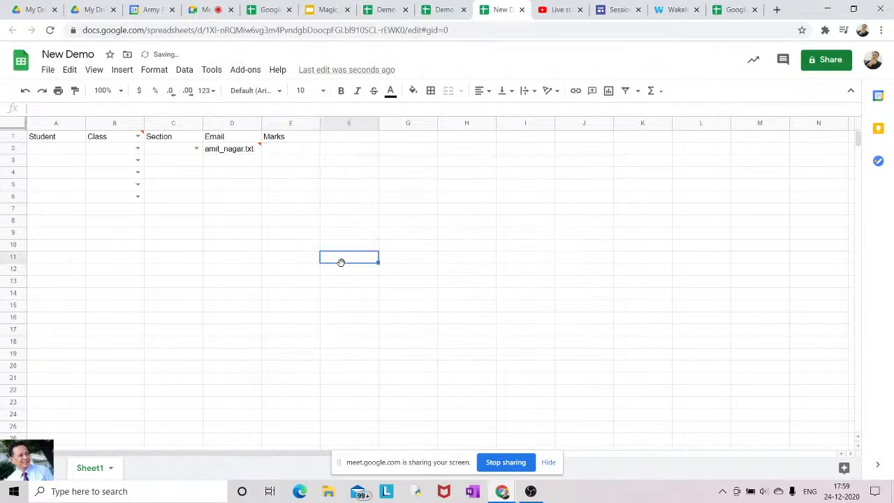
pyautogui.click(283, 153)
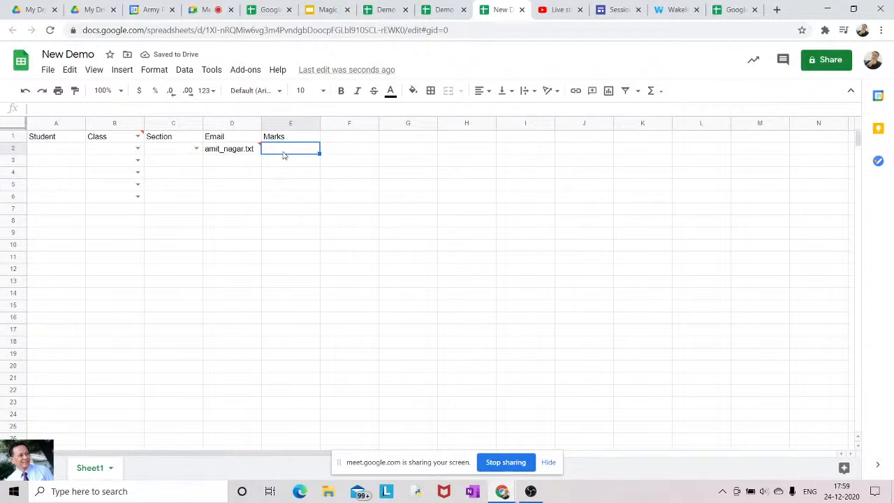
pyautogui.write('54')
pyautogui.press('Return')
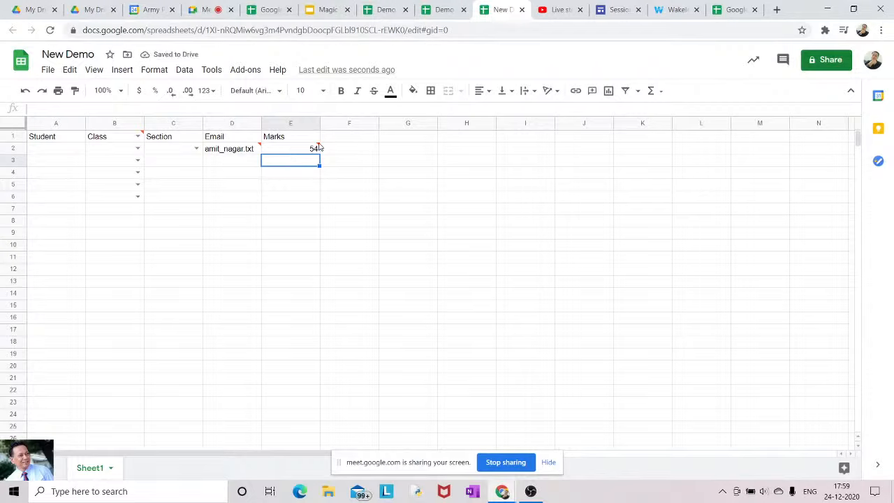
pyautogui.moveTo(319, 147)
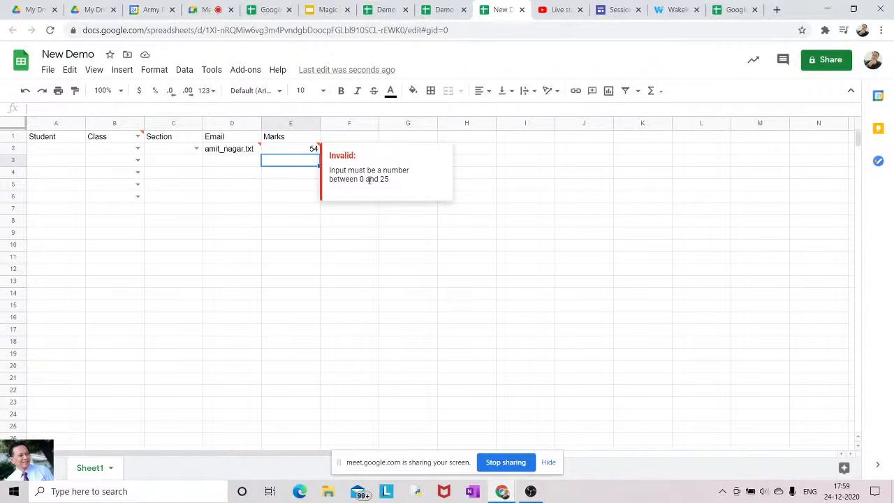
# View the Data Handling slide in Google Slides, then return to Demo Sheet1
pyautogui.click(328, 10)
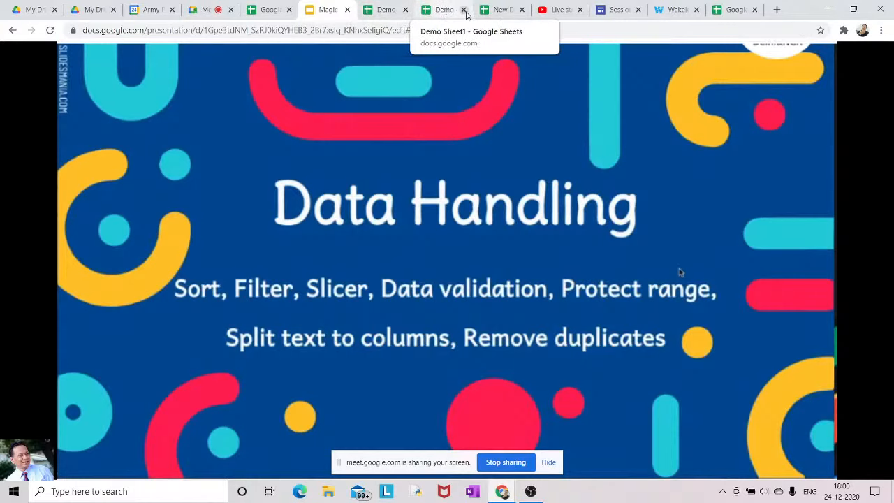
pyautogui.click(451, 14)
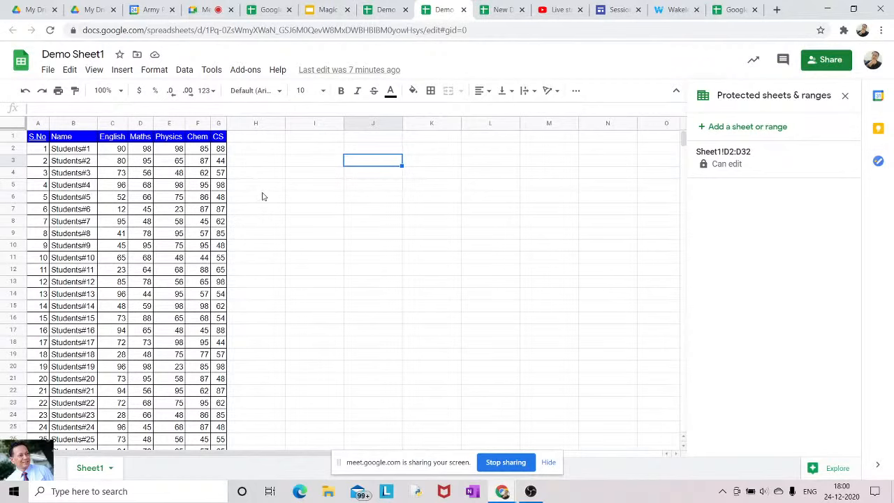
# Protect the Physics column E1:E32 and bring up its range editing permissions
pyautogui.click(171, 140)
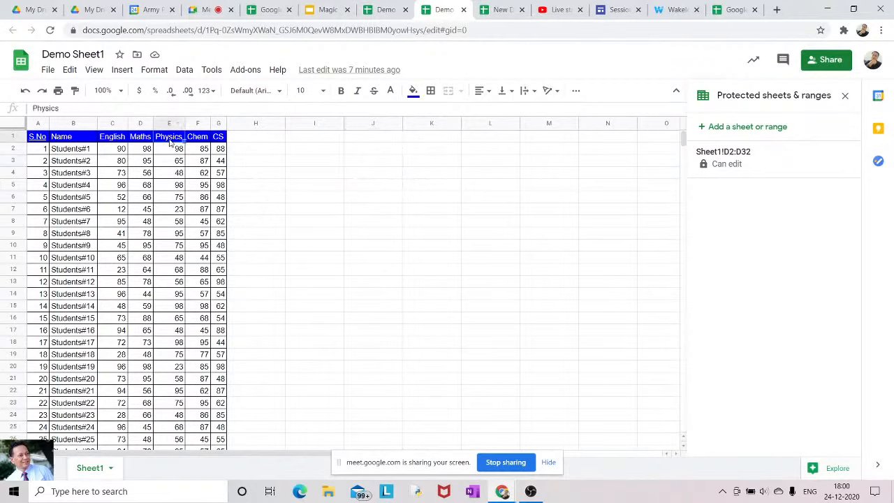
pyautogui.hotkey('shift', 'Down')
pyautogui.hotkey('shift', 'Down')
pyautogui.hotkey('shift', 'Down')
pyautogui.hotkey('shift', 'Down')
pyautogui.hotkey('shift', 'Down')
pyautogui.hotkey('shift', 'Down')
pyautogui.hotkey('shift', 'Down')
pyautogui.hotkey('shift', 'Down')
pyautogui.hotkey('shift', 'Down')
pyautogui.hotkey('shift', 'Down')
pyautogui.hotkey('shift', 'Down')
pyautogui.hotkey('shift', 'Down')
pyautogui.hotkey('shift', 'Down')
pyautogui.hotkey('shift', 'Down')
pyautogui.hotkey('shift', 'Down')
pyautogui.hotkey('shift', 'Down')
pyautogui.hotkey('shift', 'Down')
pyautogui.hotkey('shift', 'Down')
pyautogui.hotkey('shift', 'Down')
pyautogui.hotkey('shift', 'Down')
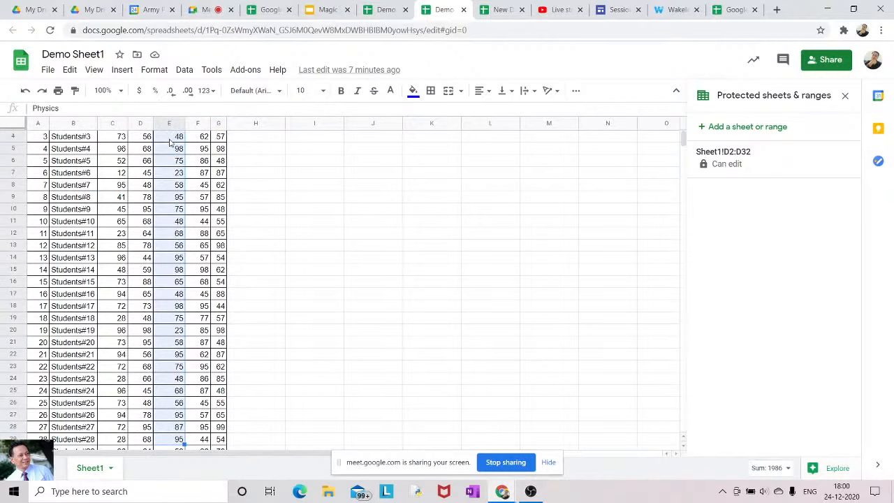
pyautogui.hotkey('shift', 'Down')
pyautogui.hotkey('shift', 'Down')
pyautogui.hotkey('shift', 'Down')
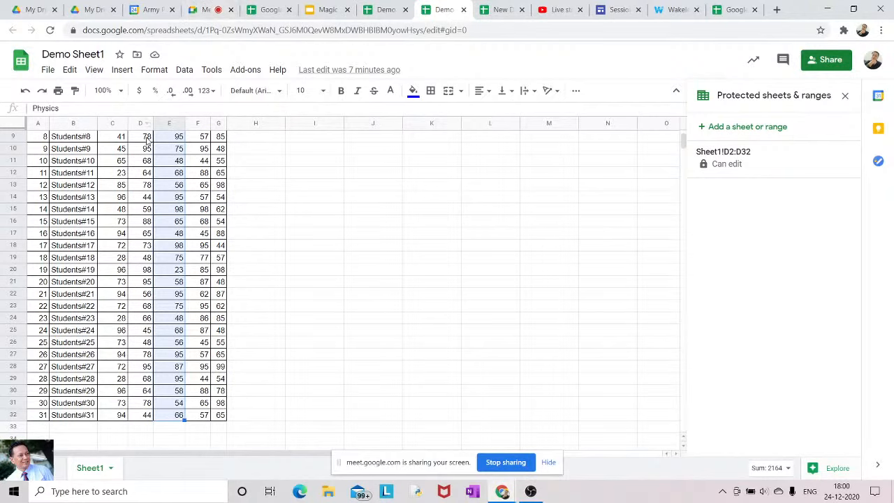
pyautogui.click(184, 71)
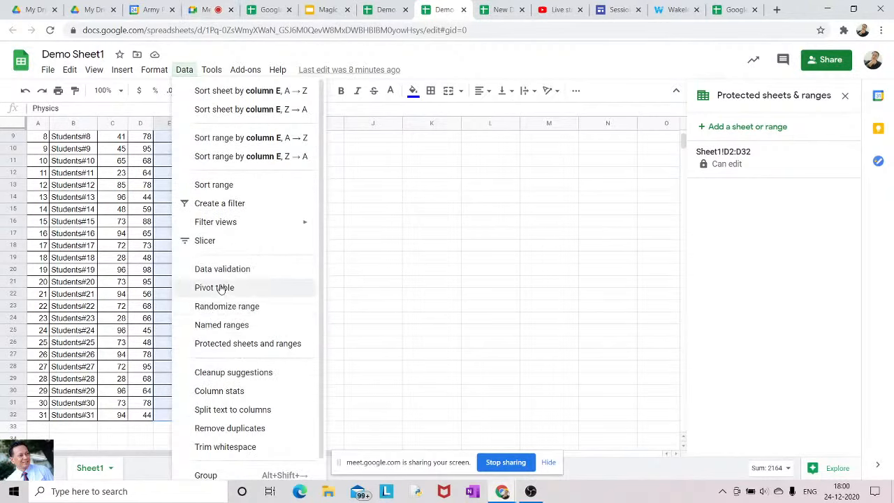
pyautogui.click(231, 343)
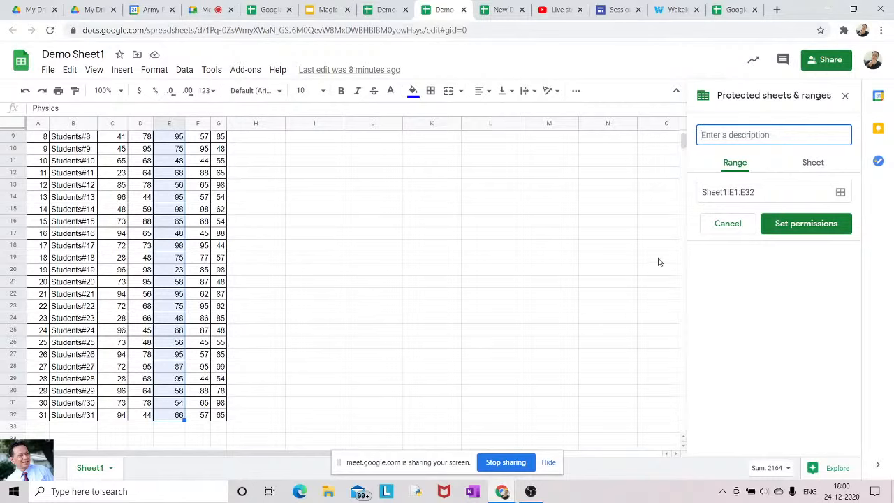
pyautogui.click(806, 223)
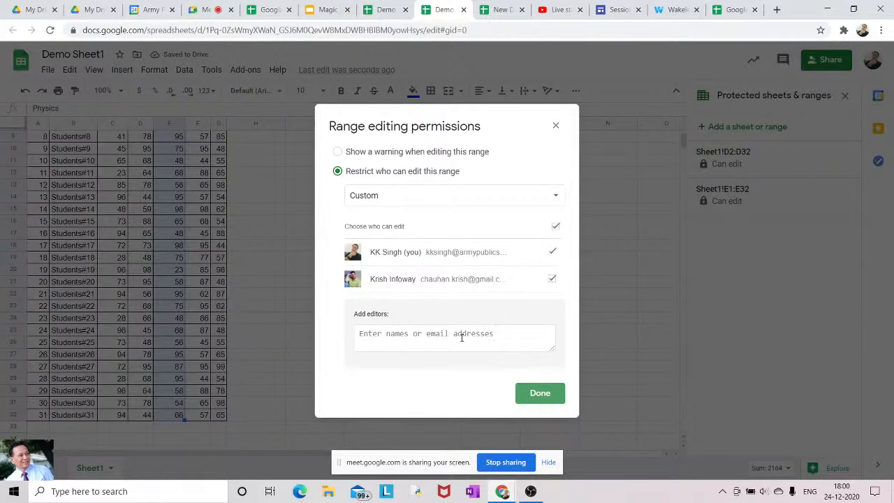
# Limit editing of the Physics range E1:E32 to a custom list of editors
pyautogui.click(419, 337)
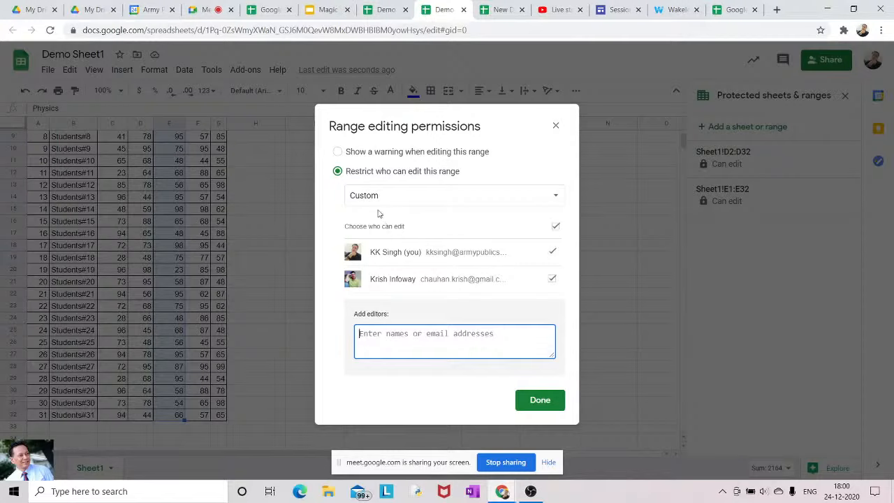
pyautogui.click(338, 151)
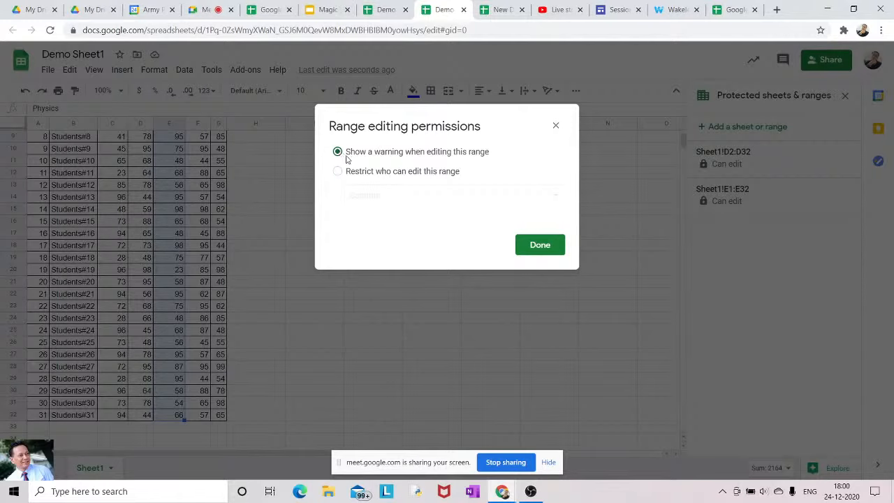
pyautogui.click(338, 171)
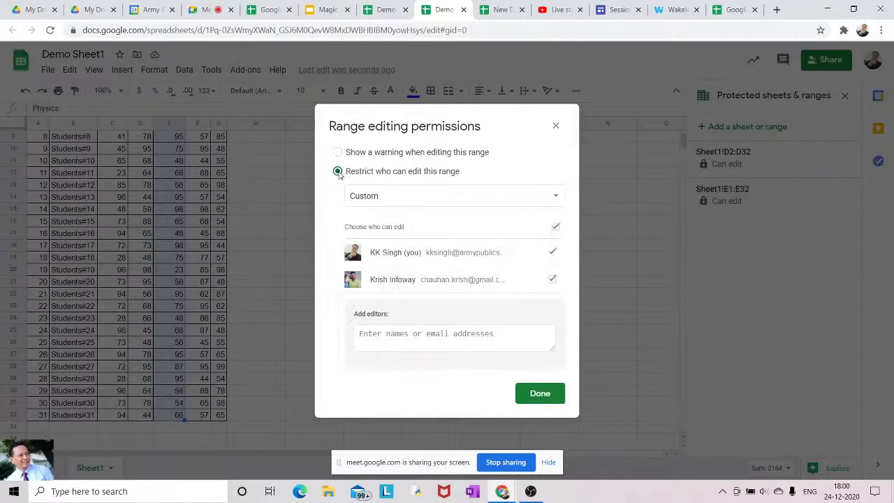
pyautogui.click(425, 195)
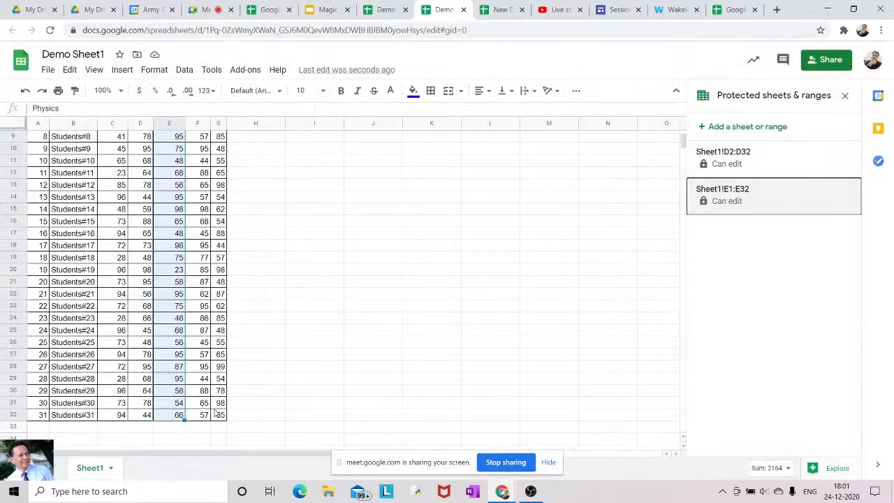
# Freeze header row 1 with View > Freeze > 1 row
pyautogui.click(256, 203)
pyautogui.press('Up')
pyautogui.press('Up')
pyautogui.press('Up')
pyautogui.press('Up')
pyautogui.press('Up')
pyautogui.press('Up')
pyautogui.press('Up')
pyautogui.press('Up')
pyautogui.press('Up')
pyautogui.press('Up')
pyautogui.press('Up')
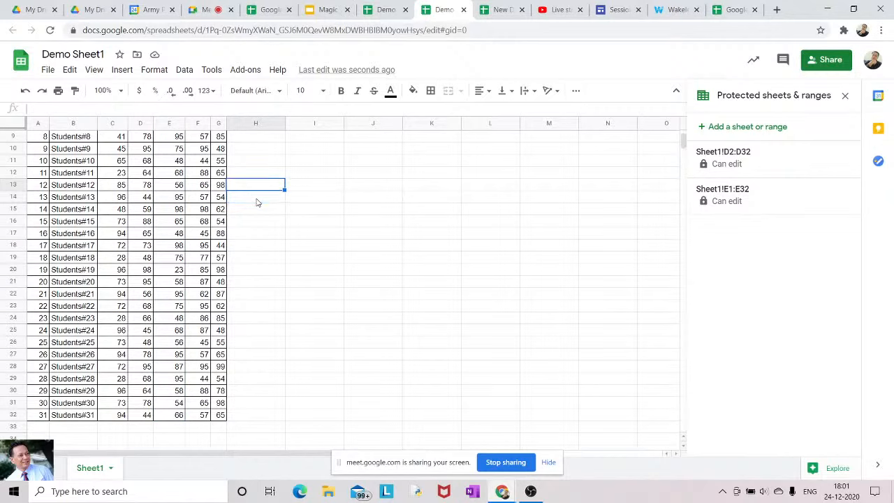
pyautogui.press('Up')
pyautogui.press('Up')
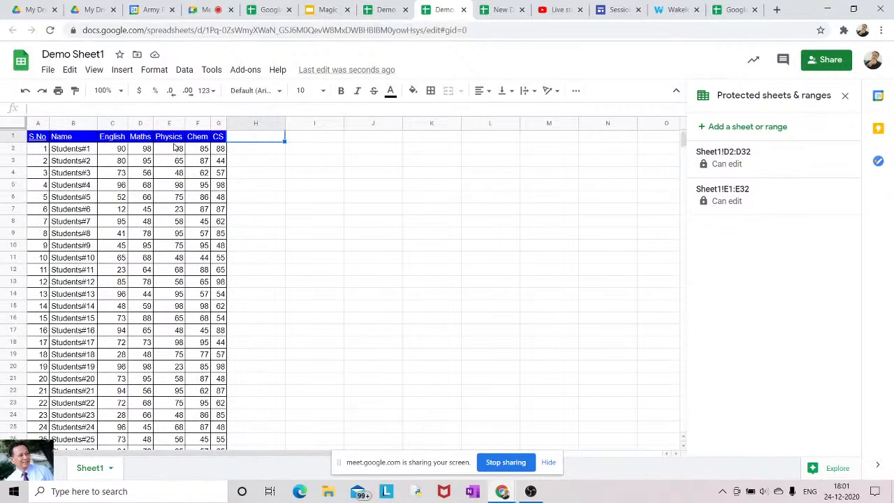
pyautogui.press('Down')
pyautogui.press('Down')
pyautogui.press('Down')
pyautogui.press('Down')
pyautogui.press('Down')
pyautogui.press('Down')
pyautogui.press('Down')
pyautogui.press('Down')
pyautogui.press('Down')
pyautogui.press('Down')
pyautogui.press('Down')
pyautogui.press('Down')
pyautogui.press('Down')
pyautogui.press('Down')
pyautogui.press('Down')
pyautogui.press('Down')
pyautogui.press('Down')
pyautogui.press('Down')
pyautogui.press('Down')
pyautogui.press('Down')
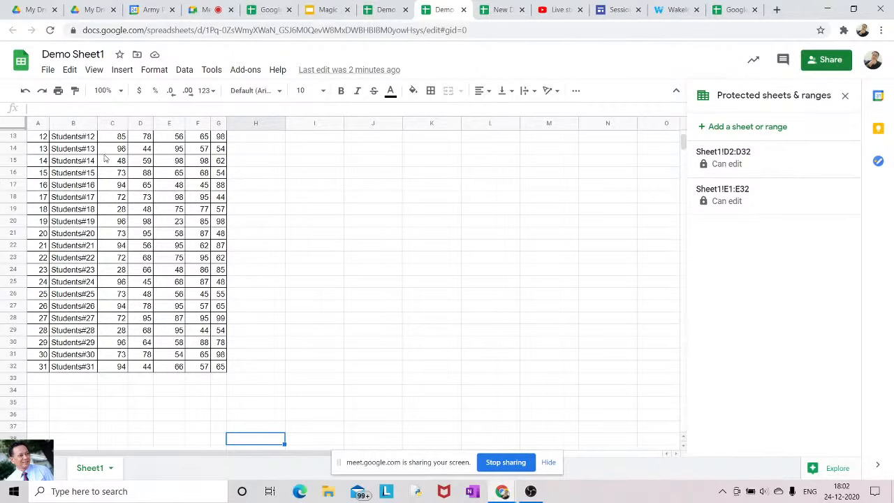
pyautogui.click(94, 71)
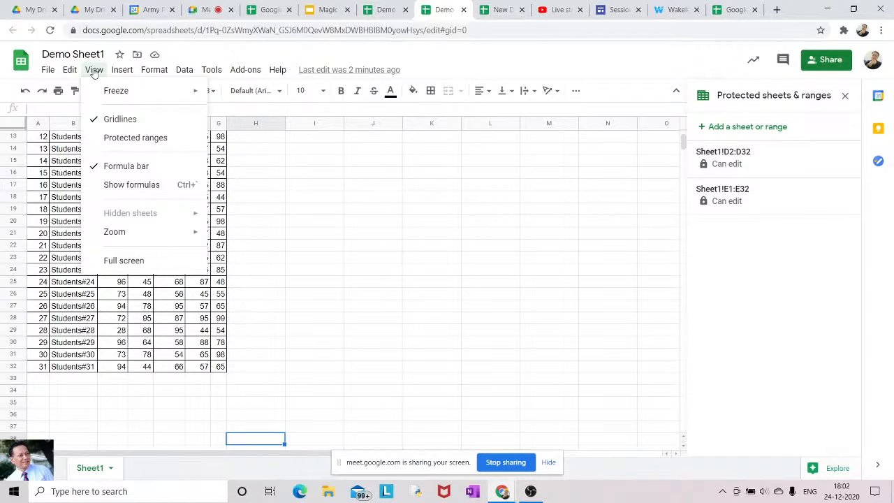
pyautogui.moveTo(121, 98)
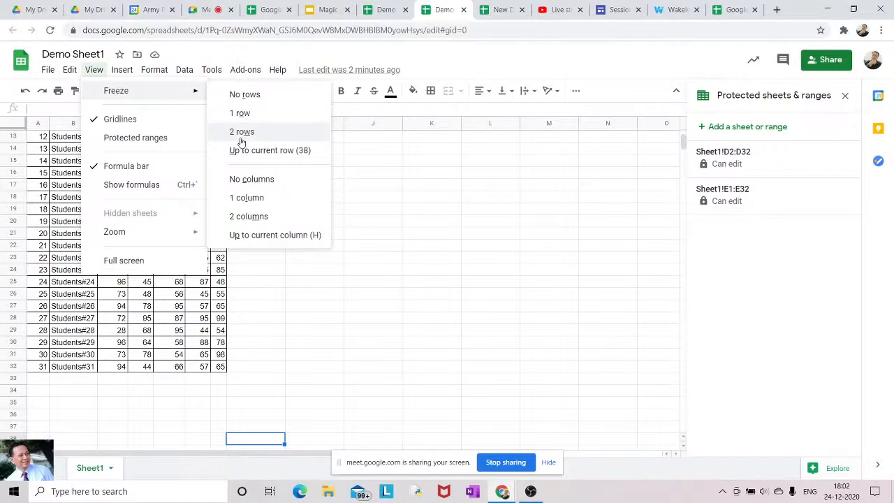
pyautogui.click(239, 114)
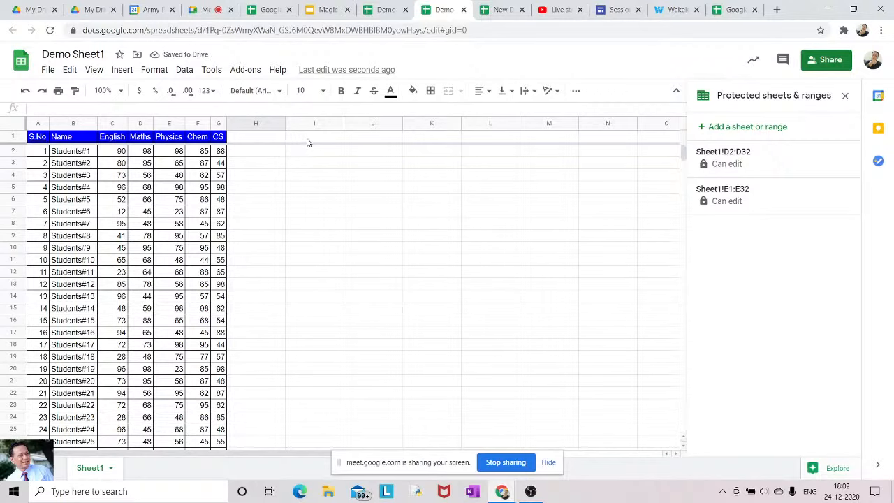
# Scroll down and move across row 1 to confirm the header stays fixed
pyautogui.scroll(-5, 275, 219)
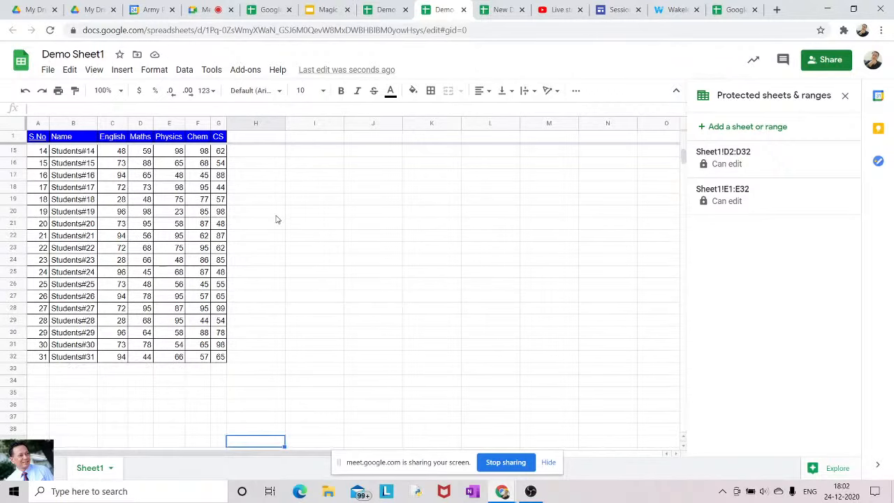
pyautogui.scroll(-3, 276, 220)
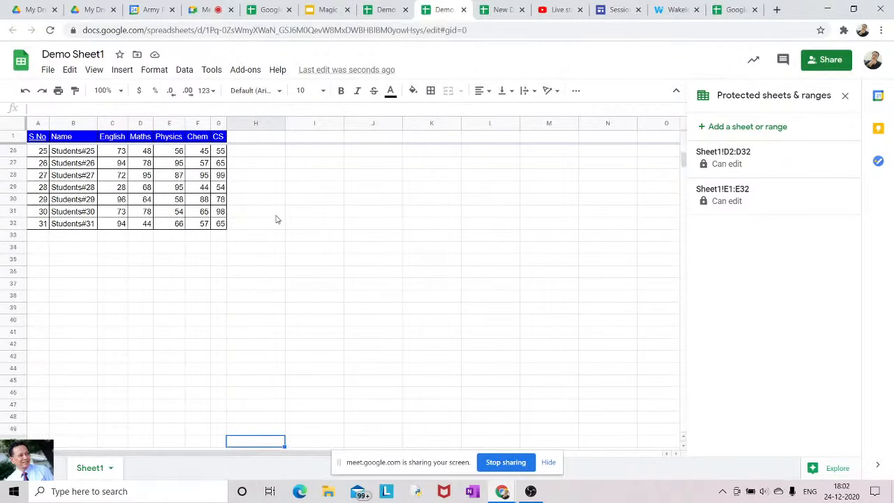
pyautogui.press('Up')
pyautogui.press('Up')
pyautogui.press('Up')
pyautogui.press('Up')
pyautogui.press('Up')
pyautogui.press('Up')
pyautogui.press('Up')
pyautogui.press('Up')
pyautogui.press('Up')
pyautogui.press('Up')
pyautogui.press('Up')
pyautogui.press('Up')
pyautogui.press('Up')
pyautogui.press('Up')
pyautogui.press('Up')
pyautogui.press('Up')
pyautogui.press('Up')
pyautogui.press('Up')
pyautogui.press('Up')
pyautogui.press('Up')
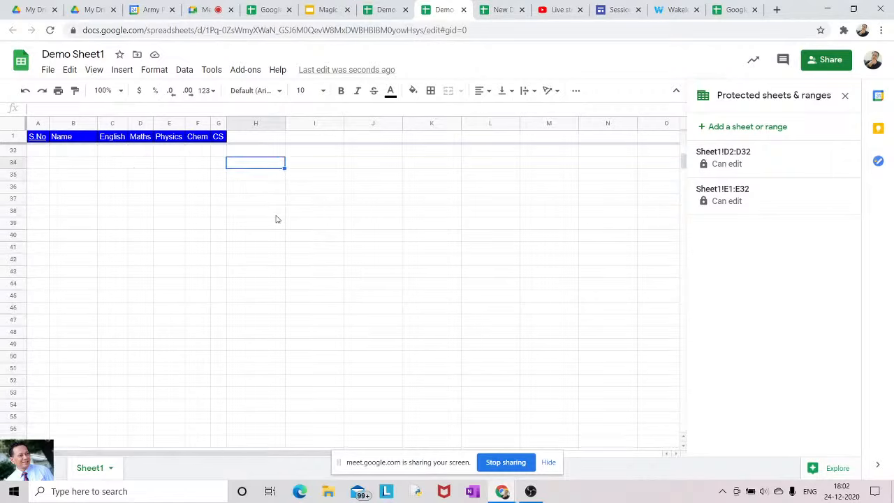
pyautogui.press('Up')
pyautogui.press('Up')
pyautogui.press('Up')
pyautogui.press('Up')
pyautogui.press('Up')
pyautogui.press('Up')
pyautogui.press('Up')
pyautogui.press('Up')
pyautogui.press('Up')
pyautogui.press('Up')
pyautogui.press('Up')
pyautogui.press('Up')
pyautogui.press('Up')
pyautogui.press('Up')
pyautogui.press('Up')
pyautogui.press('Up')
pyautogui.press('Up')
pyautogui.press('Up')
pyautogui.press('Up')
pyautogui.press('Up')
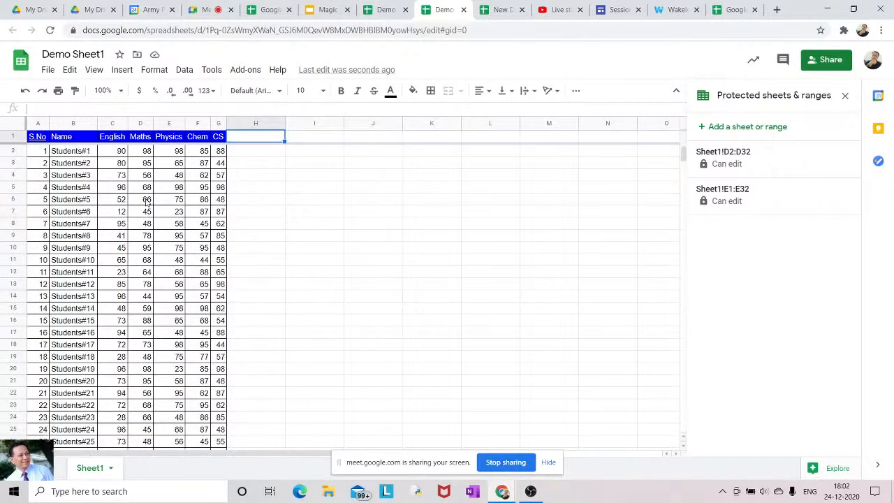
pyautogui.press('Right')
pyautogui.press('Right')
pyautogui.press('Right')
pyautogui.press('Right')
pyautogui.press('Right')
pyautogui.press('Right')
pyautogui.press('Right')
pyautogui.press('Right')
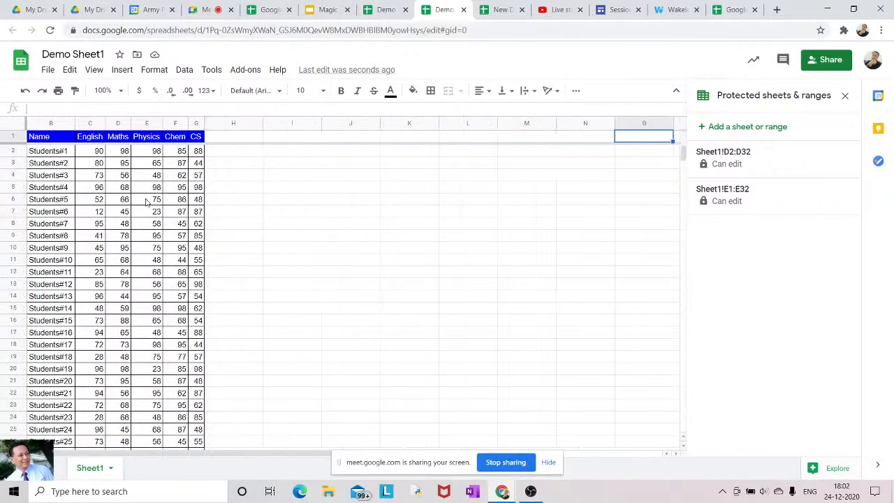
pyautogui.press('Right')
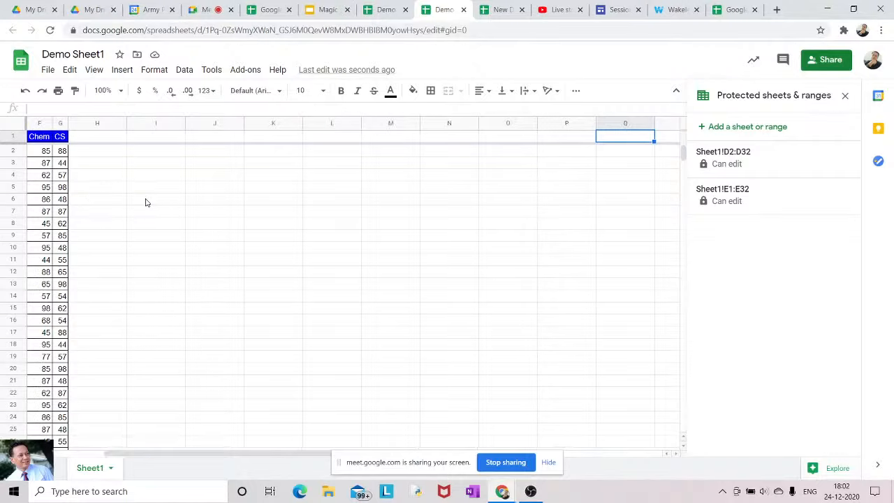
pyautogui.press('Left')
pyautogui.press('Left')
pyautogui.press('Left')
pyautogui.press('Left')
pyautogui.press('Left')
pyautogui.press('Left')
pyautogui.press('Left')
pyautogui.press('Left')
pyautogui.press('Left')
pyautogui.press('Left')
pyautogui.press('Left')
pyautogui.press('Left')
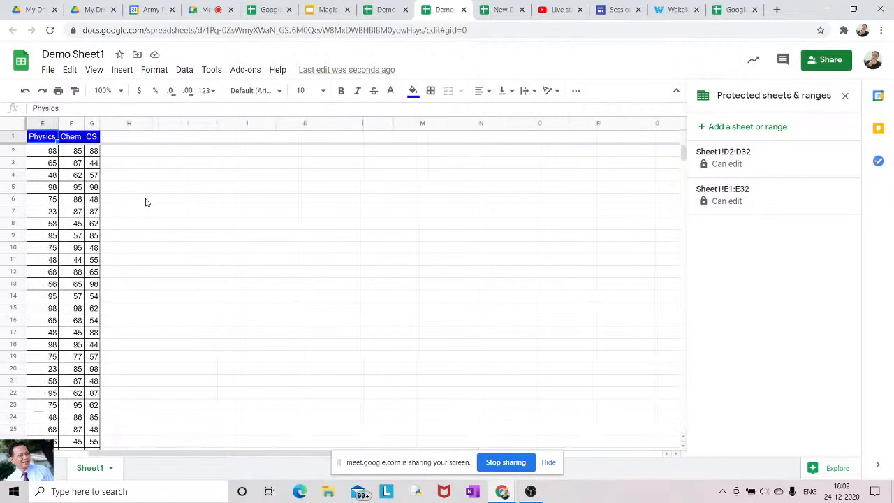
pyautogui.press('Left')
pyautogui.press('Left')
pyautogui.press('Left')
pyautogui.press('Left')
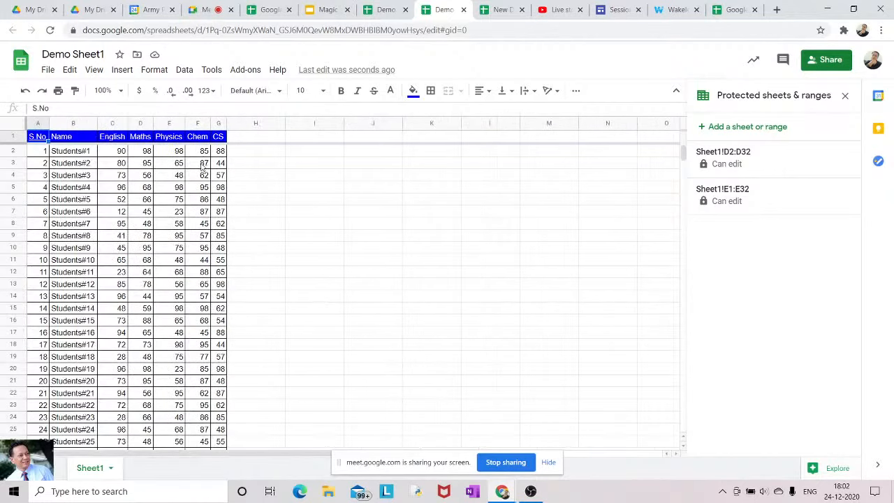
# From cell A2, freeze the sheet up to column A
pyautogui.click(88, 151)
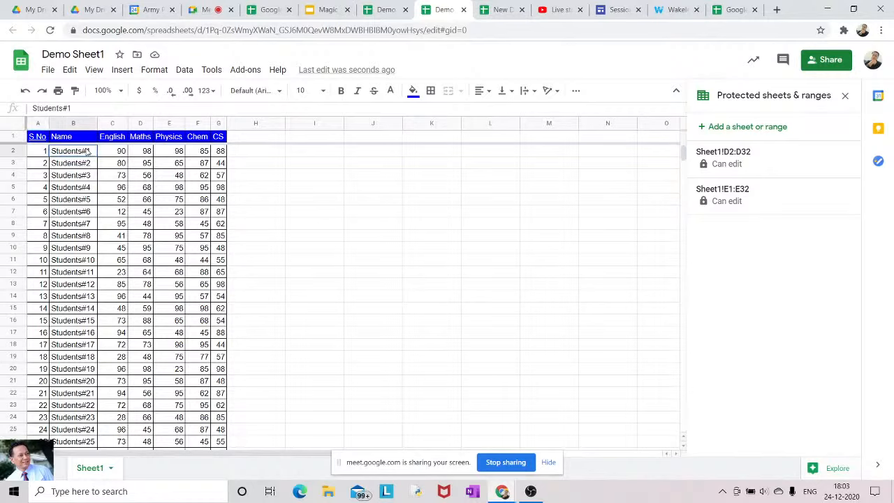
pyautogui.click(44, 151)
pyautogui.hotkey('shift', 'Right')
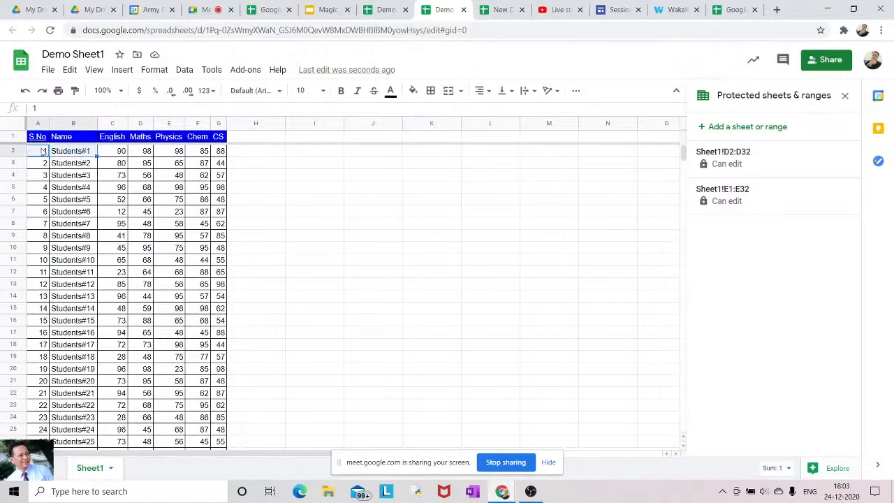
pyautogui.hotkey('shift', 'Down')
pyautogui.hotkey('shift', 'Down')
pyautogui.hotkey('shift', 'Down')
pyautogui.hotkey('shift', 'Down')
pyautogui.hotkey('shift', 'Down')
pyautogui.hotkey('shift', 'Down')
pyautogui.hotkey('shift', 'Down')
pyautogui.hotkey('shift', 'Down')
pyautogui.hotkey('shift', 'Down')
pyautogui.hotkey('shift', 'Down')
pyautogui.hotkey('shift', 'Down')
pyautogui.hotkey('shift', 'Down')
pyautogui.hotkey('shift', 'Down')
pyautogui.hotkey('shift', 'Down')
pyautogui.hotkey('shift', 'Down')
pyautogui.hotkey('shift', 'Down')
pyautogui.hotkey('shift', 'Down')
pyautogui.hotkey('shift', 'Down')
pyautogui.hotkey('shift', 'Down')
pyautogui.hotkey('shift', 'Down')
pyautogui.hotkey('shift', 'Down')
pyautogui.hotkey('shift', 'Down')
pyautogui.hotkey('shift', 'Down')
pyautogui.hotkey('shift', 'Down')
pyautogui.hotkey('shift', 'Down')
pyautogui.hotkey('shift', 'Down')
pyautogui.hotkey('shift', 'Down')
pyautogui.hotkey('shift', 'Down')
pyautogui.hotkey('shift', 'Down')
pyautogui.hotkey('shift', 'Down')
pyautogui.hotkey('shift', 'Down')
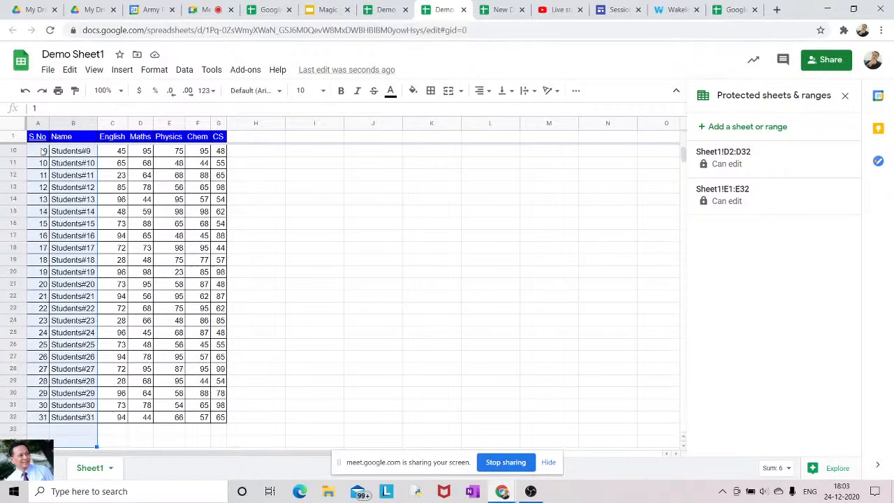
pyautogui.click(94, 69)
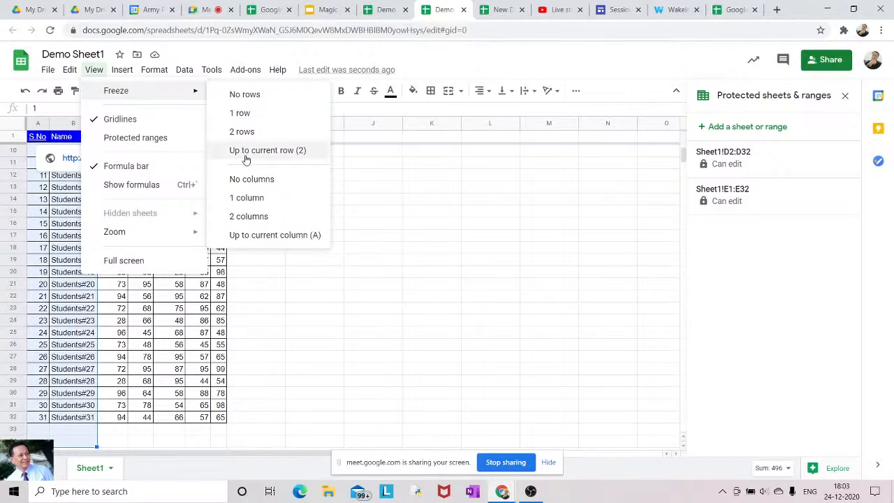
pyautogui.click(250, 239)
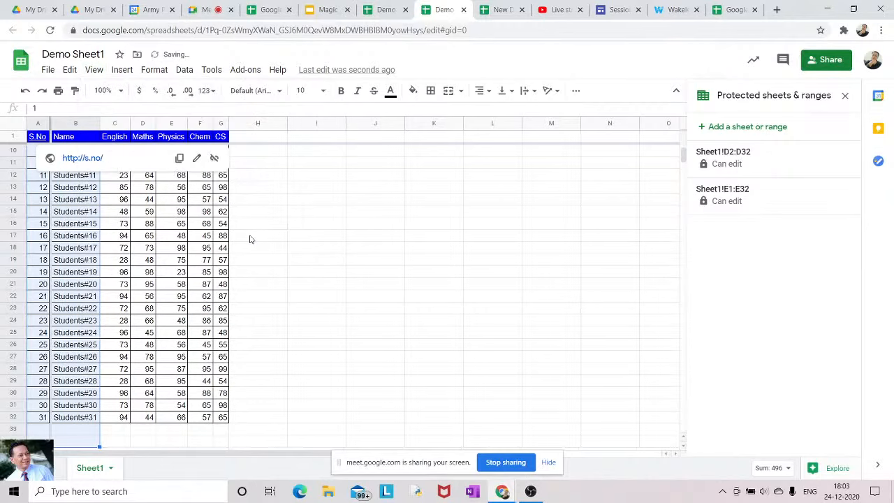
# Move right along row 2 and back to A2 to check column A stays in view
pyautogui.press('Right')
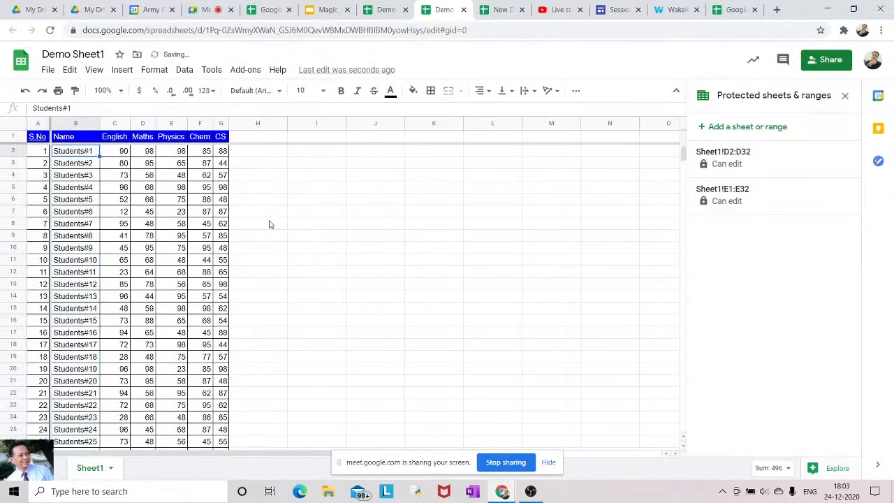
pyautogui.press('Right')
pyautogui.press('Right')
pyautogui.press('Right')
pyautogui.press('Right')
pyautogui.press('Right')
pyautogui.press('Right')
pyautogui.press('Right')
pyautogui.press('Right')
pyautogui.press('Right')
pyautogui.press('Right')
pyautogui.press('Right')
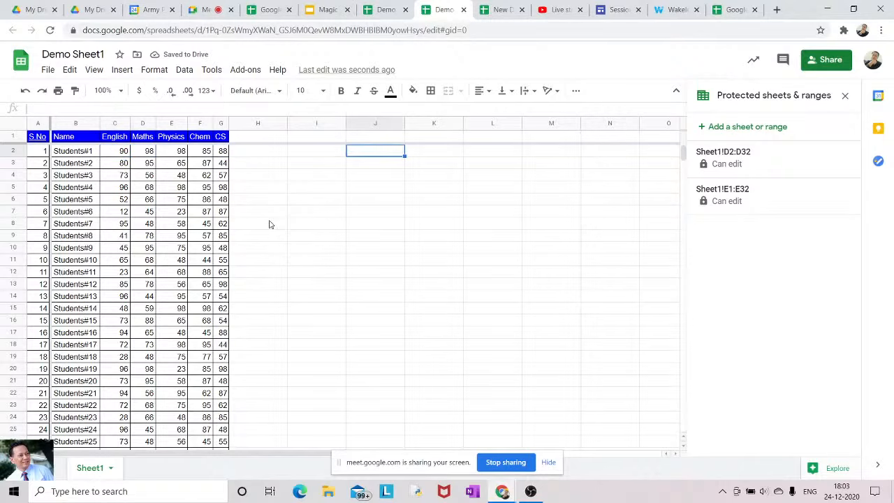
pyautogui.press('Right')
pyautogui.press('Right')
pyautogui.press('Right')
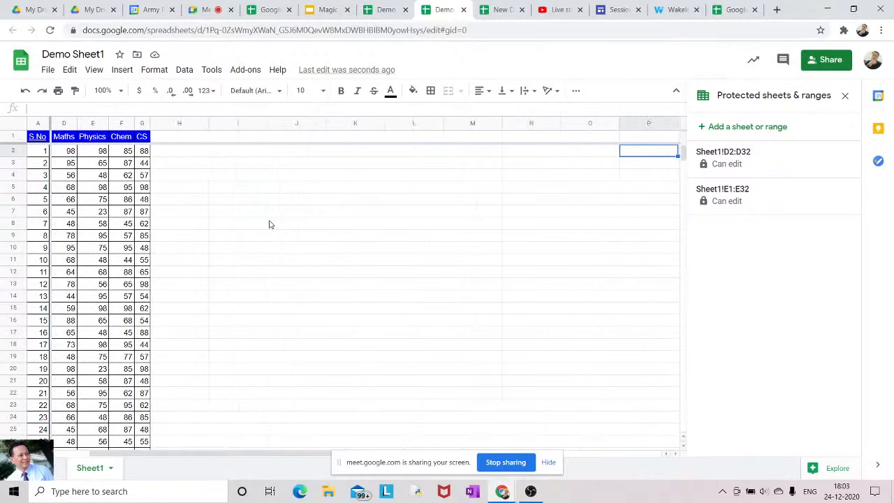
pyautogui.press('Right')
pyautogui.press('Right')
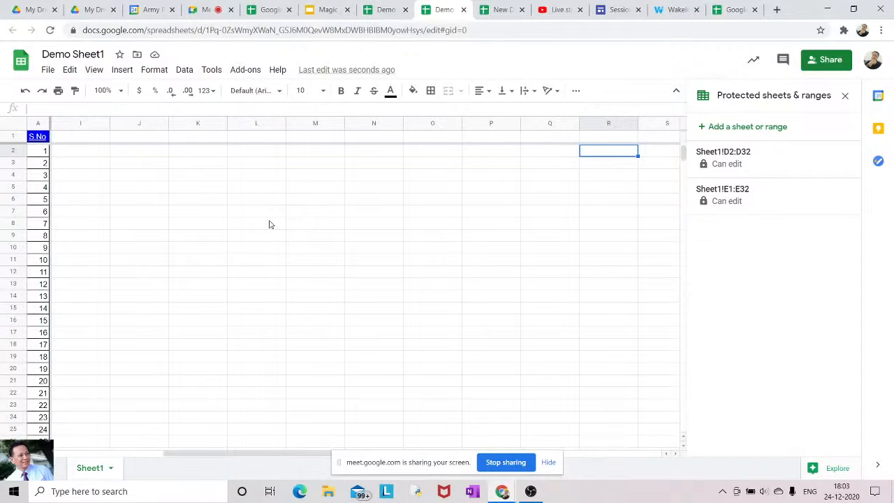
pyautogui.press('Left')
pyautogui.press('Left')
pyautogui.press('Left')
pyautogui.press('Left')
pyautogui.press('Left')
pyautogui.press('Left')
pyautogui.press('Left')
pyautogui.press('Left')
pyautogui.press('Left')
pyautogui.press('Left')
pyautogui.press('Left')
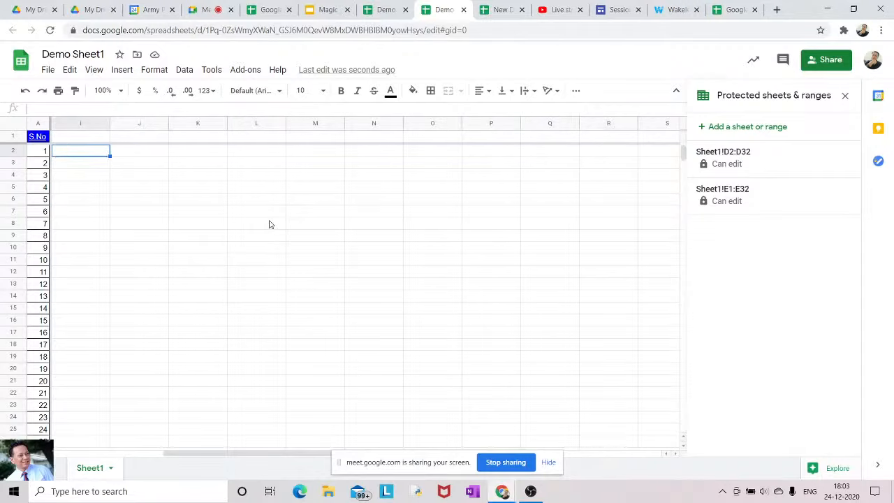
pyautogui.press('Left')
pyautogui.press('Left')
pyautogui.press('Left')
pyautogui.press('Left')
pyautogui.press('Left')
pyautogui.press('Left')
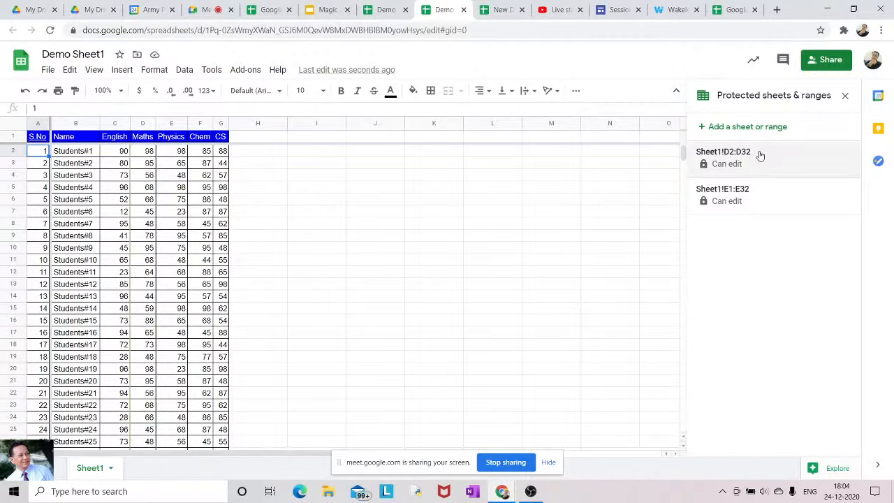
# Close the Protected sheets & ranges panel and open Explore for A1:G32
pyautogui.click(845, 95)
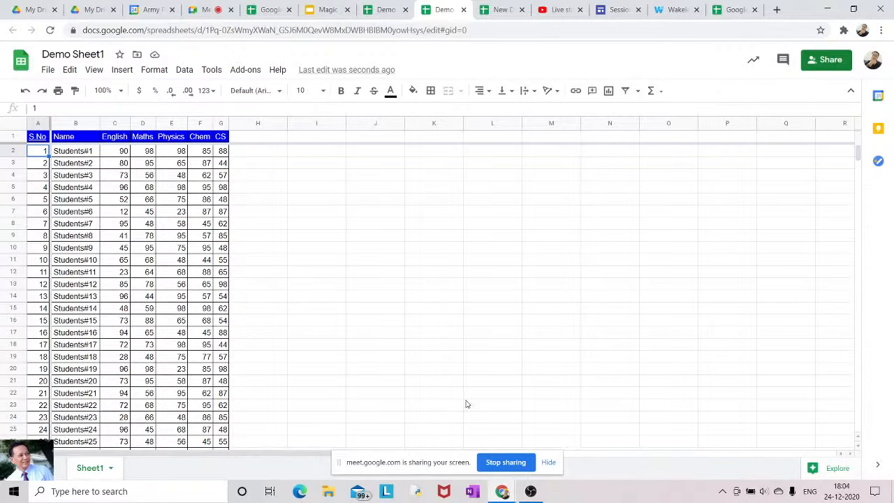
pyautogui.click(834, 473)
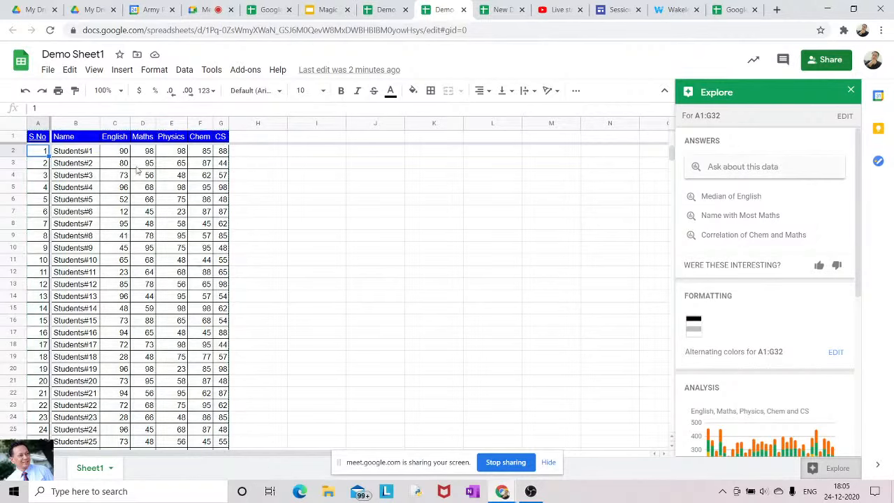
# Select the English marks from C2 down and ask Explore 'top 5 name in English'
pyautogui.click(118, 143)
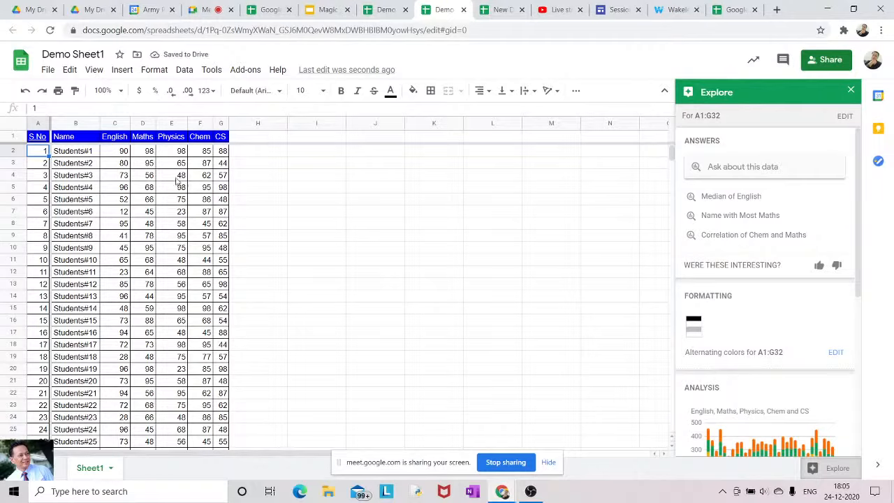
pyautogui.click(120, 154)
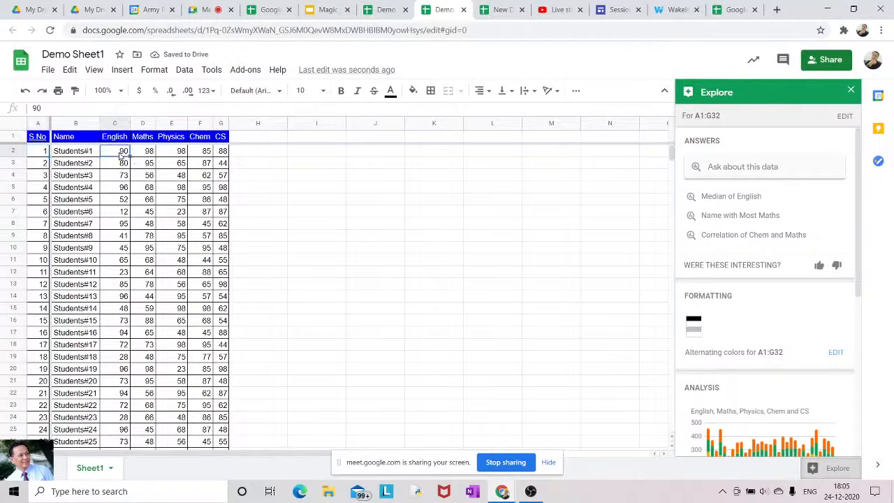
pyautogui.hotkey('shift', 'Down')
pyautogui.hotkey('shift', 'Down')
pyautogui.hotkey('shift', 'Down')
pyautogui.hotkey('shift', 'Down')
pyautogui.hotkey('shift', 'Down')
pyautogui.hotkey('shift', 'Down')
pyautogui.hotkey('shift', 'Down')
pyautogui.hotkey('shift', 'Down')
pyautogui.hotkey('shift', 'Down')
pyautogui.hotkey('shift', 'Down')
pyautogui.hotkey('shift', 'Down')
pyautogui.hotkey('shift', 'Down')
pyautogui.hotkey('shift', 'Down')
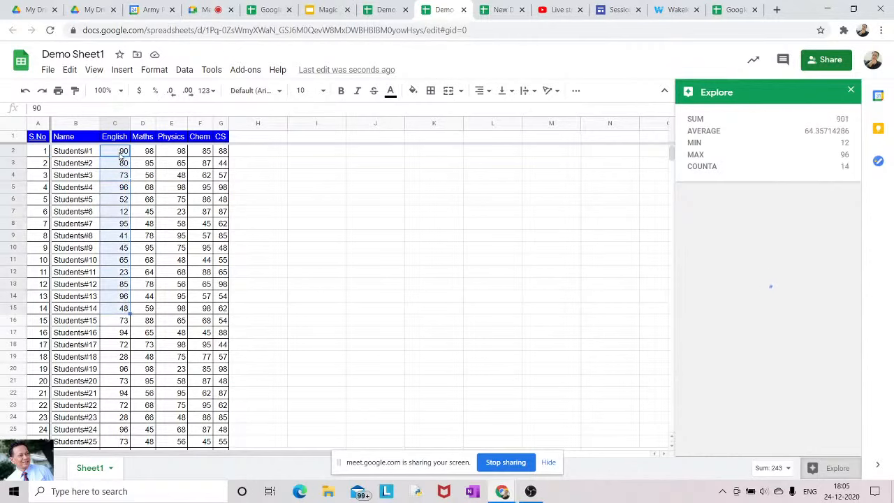
pyautogui.hotkey('shift', 'Down')
pyautogui.hotkey('shift', 'Down')
pyautogui.hotkey('shift', 'Down')
pyautogui.hotkey('shift', 'Down')
pyautogui.hotkey('shift', 'Down')
pyautogui.hotkey('shift', 'Down')
pyautogui.hotkey('shift', 'Down')
pyautogui.hotkey('shift', 'Down')
pyautogui.hotkey('shift', 'Down')
pyautogui.hotkey('shift', 'Down')
pyautogui.hotkey('shift', 'Down')
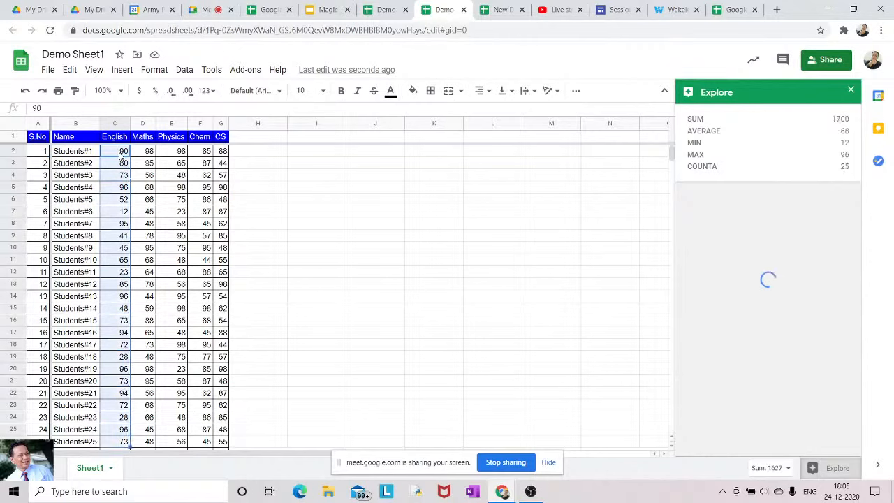
pyautogui.hotkey('shift', 'Down')
pyautogui.hotkey('shift', 'Down')
pyautogui.hotkey('shift', 'Down')
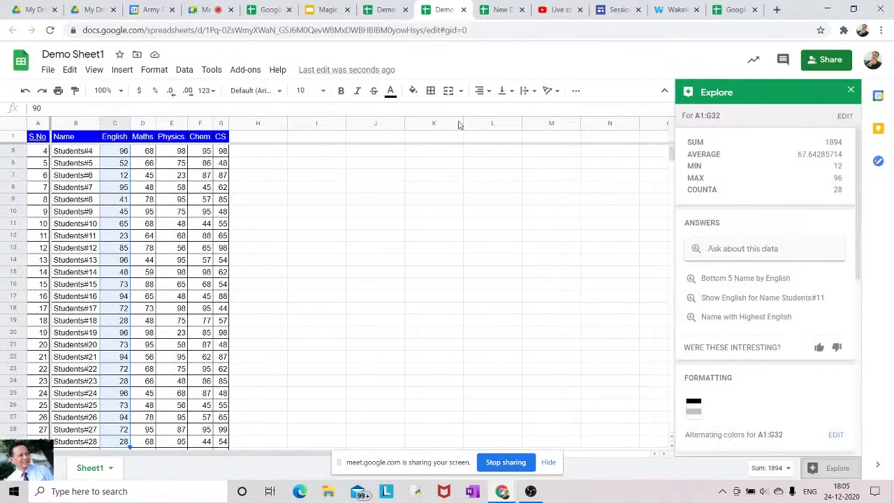
pyautogui.click(719, 247)
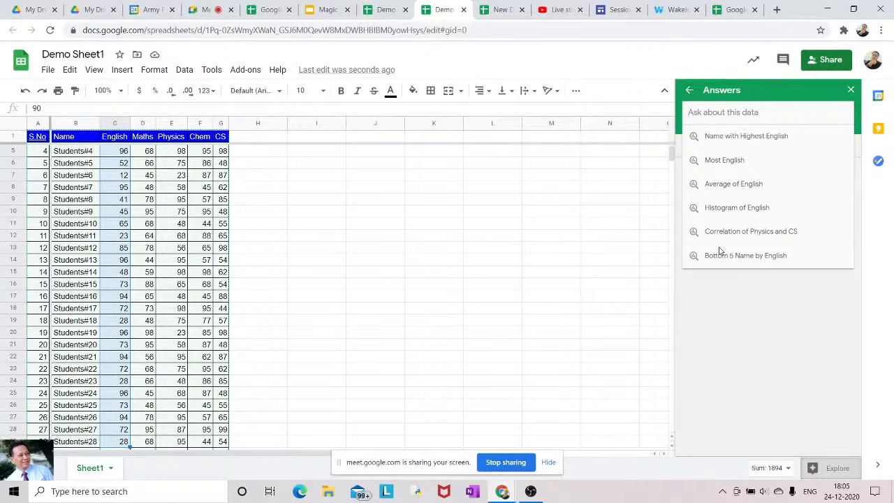
pyautogui.write('top')
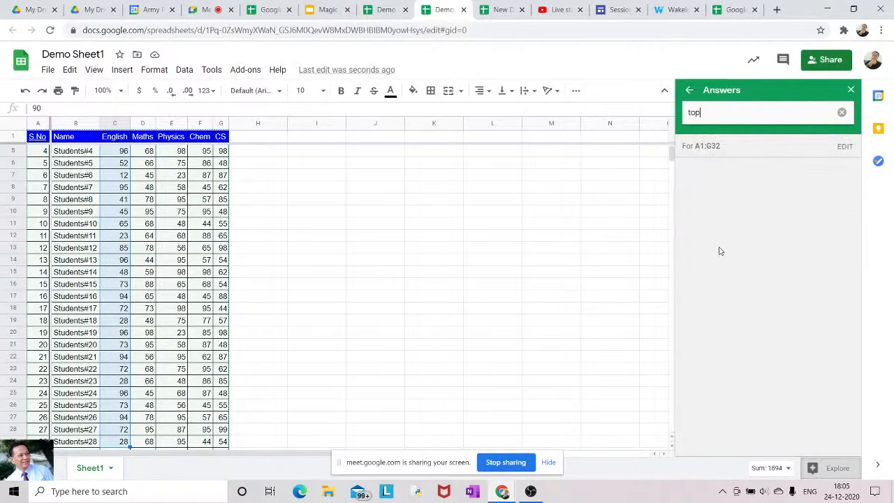
pyautogui.write(' 5')
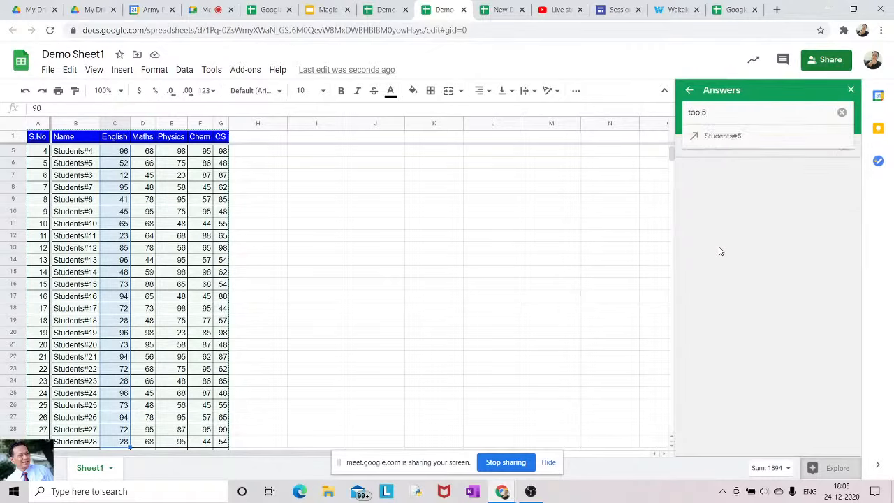
pyautogui.write(' name')
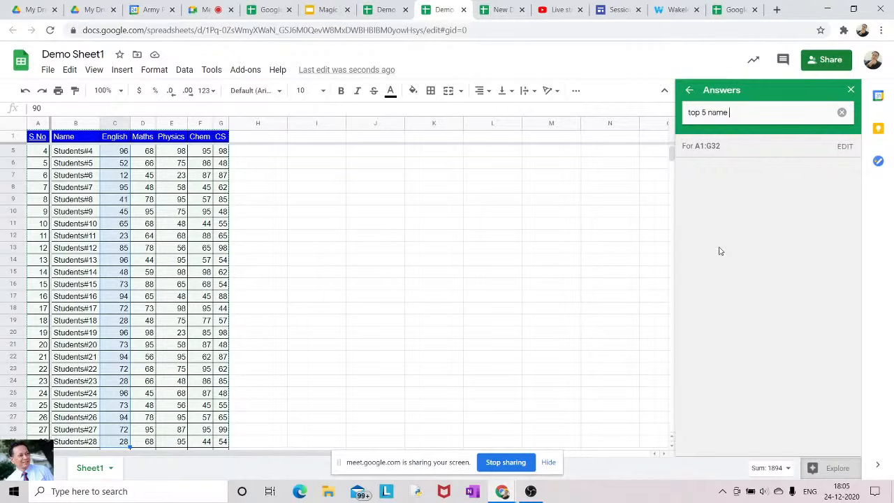
pyautogui.write(' in E')
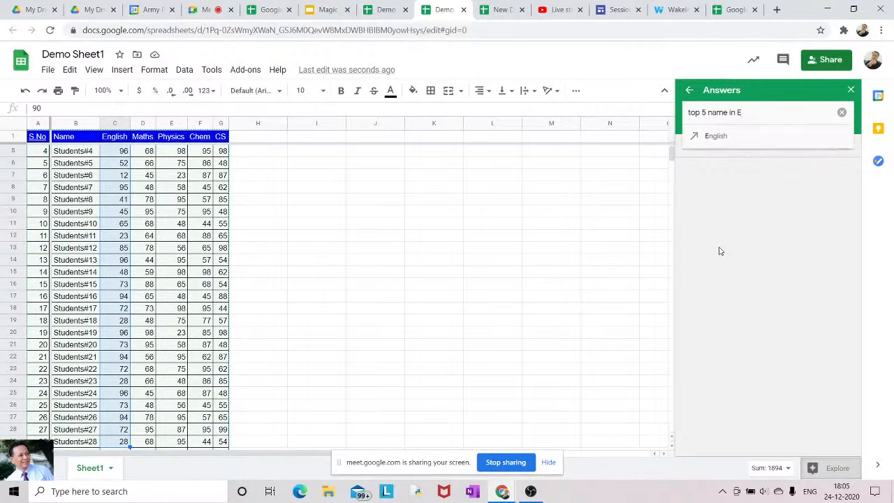
pyautogui.write('nglish')
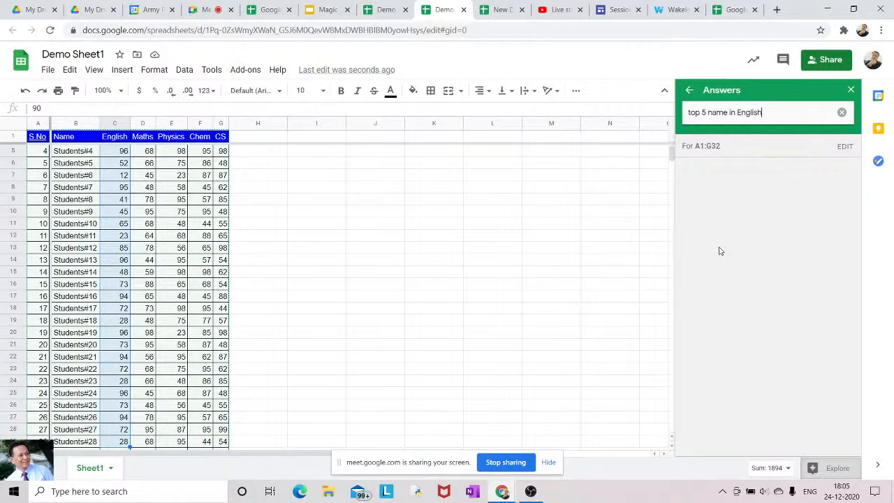
pyautogui.press('Return')
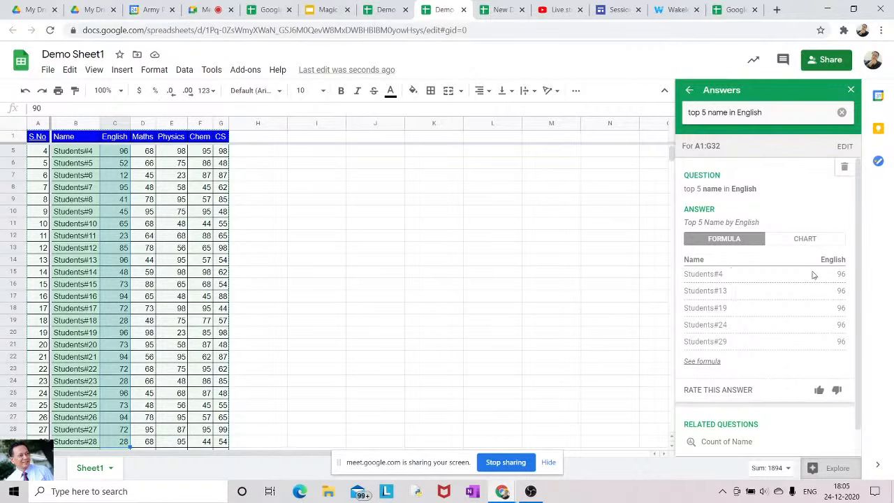
# Insert the Top 5 Name by English pie chart, shrink it, and place it right of the table
pyautogui.click(810, 239)
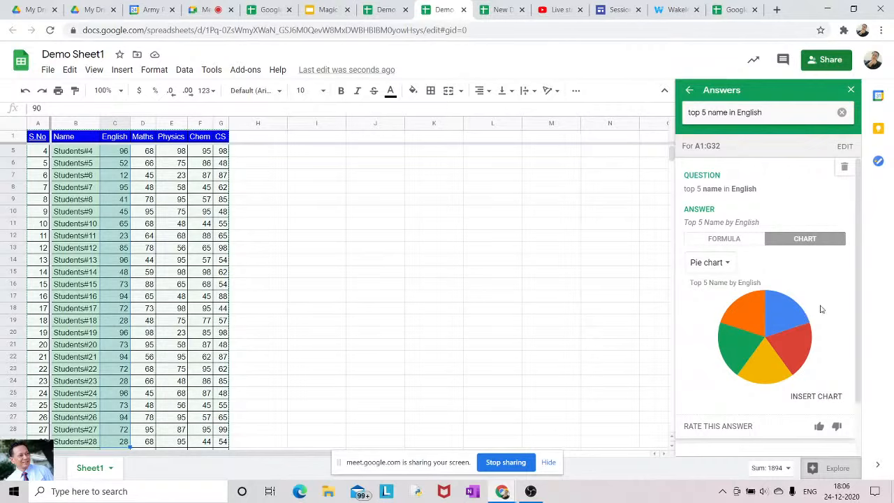
pyautogui.click(815, 396)
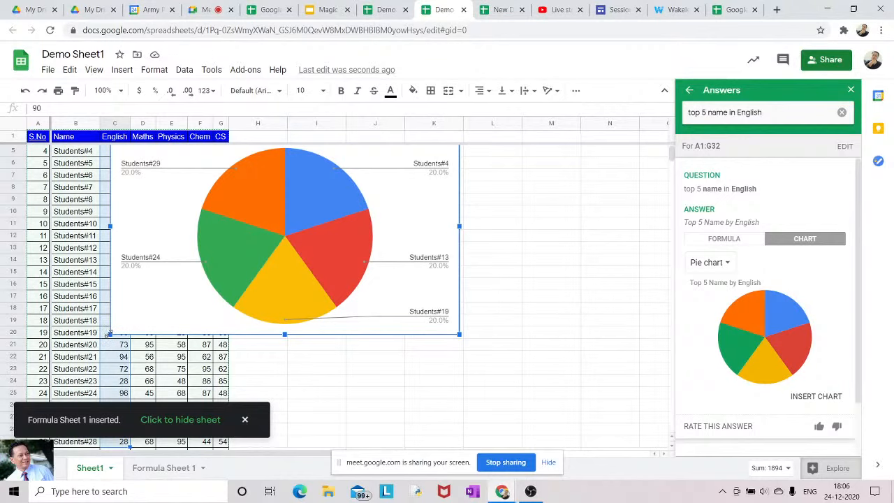
pyautogui.moveTo(108, 334); pyautogui.dragTo(137, 318)
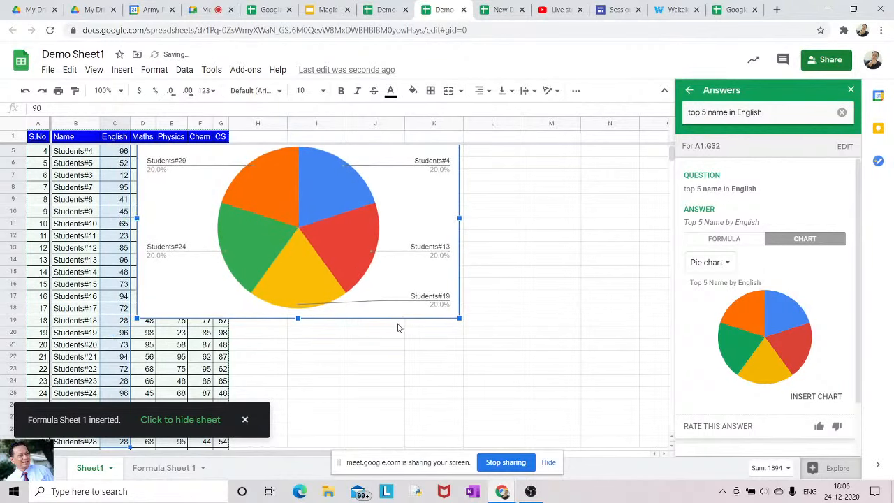
pyautogui.moveTo(458, 318); pyautogui.dragTo(385, 282)
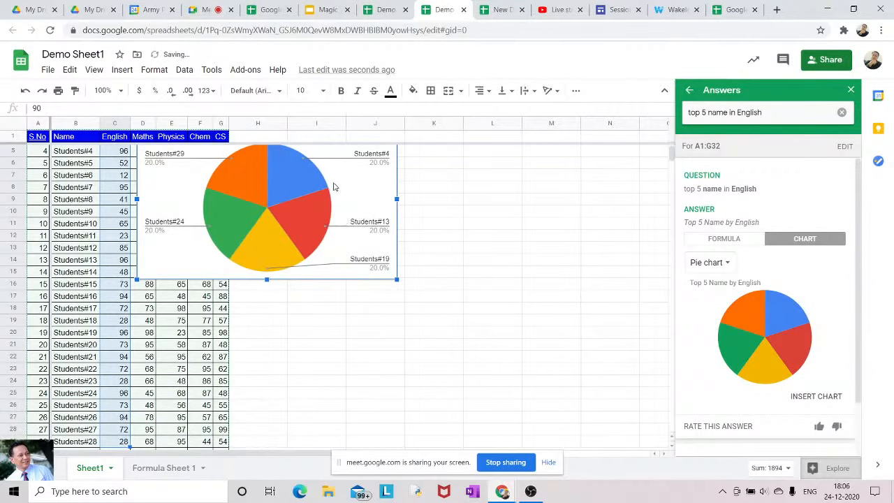
pyautogui.moveTo(333, 187); pyautogui.dragTo(507, 297)
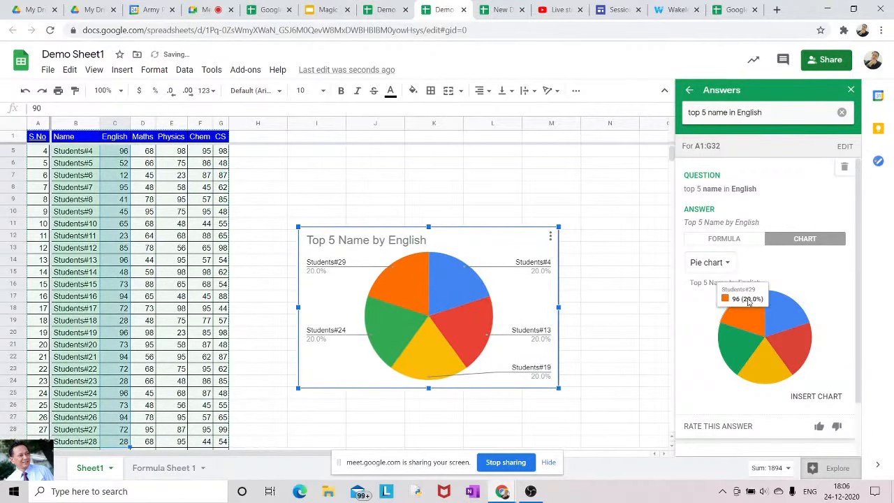
pyautogui.click(725, 263)
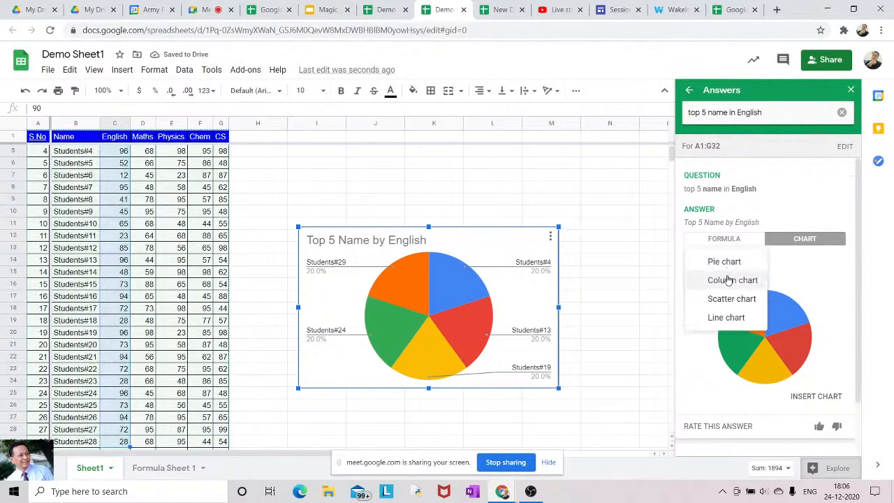
# Insert a Top 5 Name by English column chart and move it below the pie chart
pyautogui.click(728, 282)
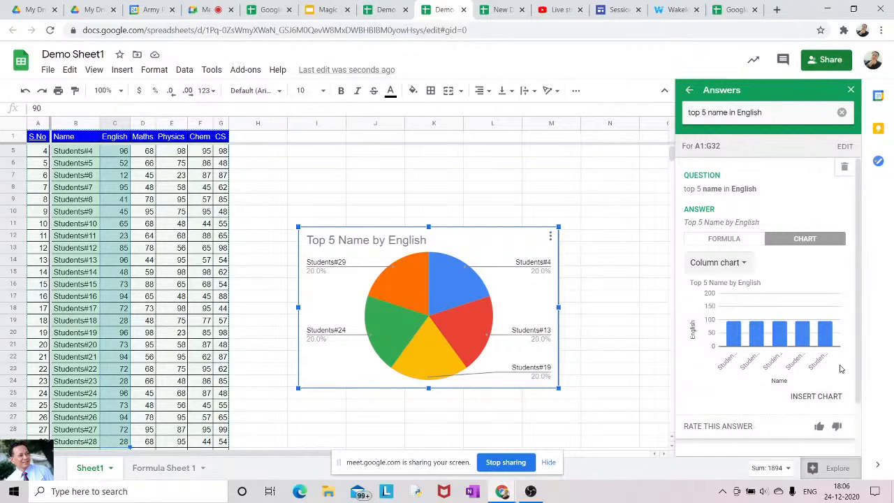
pyautogui.click(834, 397)
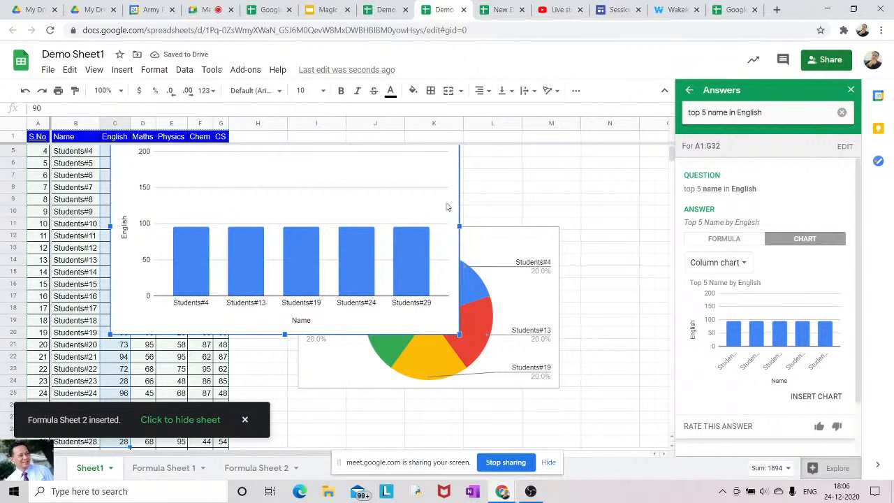
pyautogui.moveTo(450, 208); pyautogui.dragTo(603, 449)
pyautogui.moveTo(673, 159)
pyautogui.mouseDown()
pyautogui.moveTo(672, 170)
pyautogui.moveTo(671, 162)
pyautogui.mouseUp()
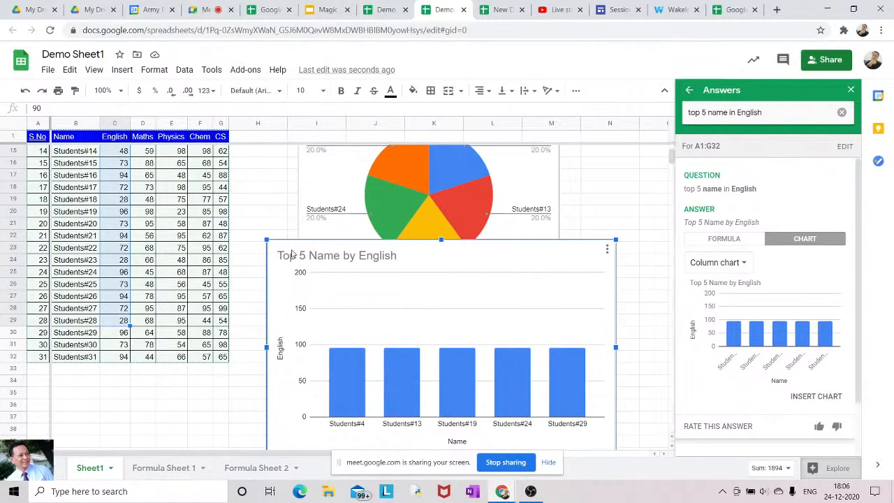
# Shrink the column chart to line up under the pie chart, then switch to the Session site page
pyautogui.moveTo(264, 236); pyautogui.dragTo(310, 267)
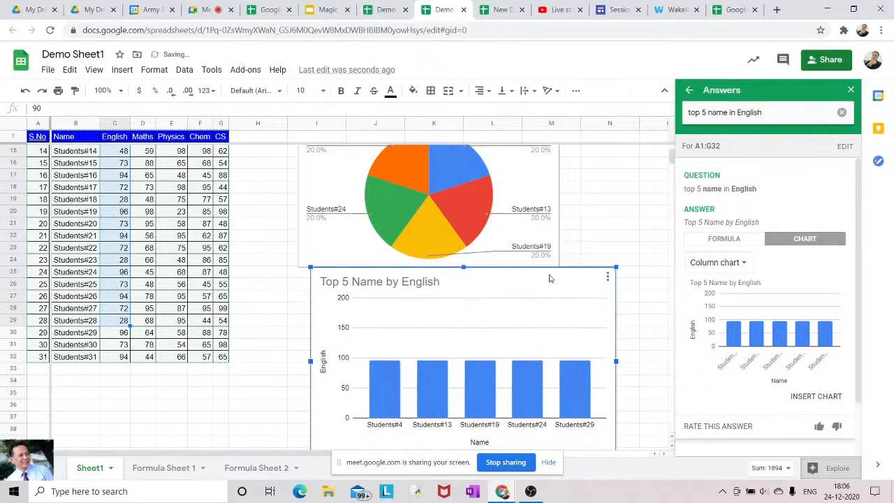
pyautogui.moveTo(618, 266); pyautogui.dragTo(572, 294)
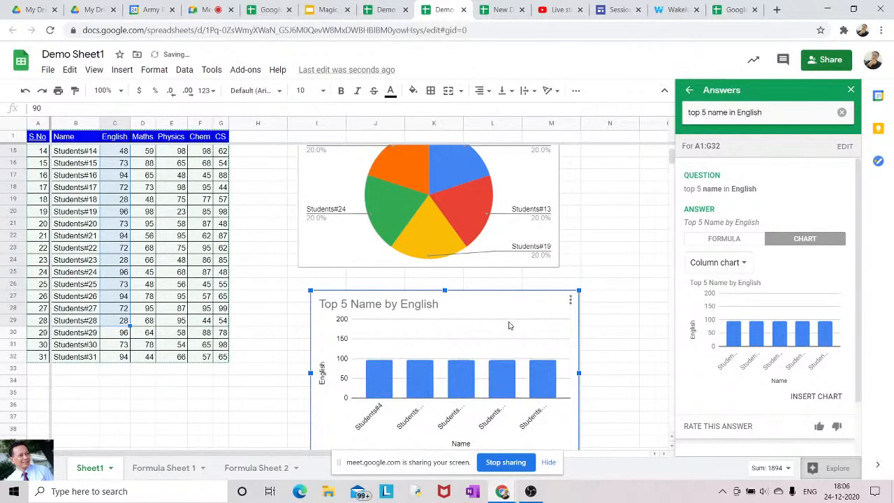
pyautogui.moveTo(509, 326)
pyautogui.mouseDown()
pyautogui.moveTo(486, 319)
pyautogui.moveTo(496, 322)
pyautogui.mouseUp()
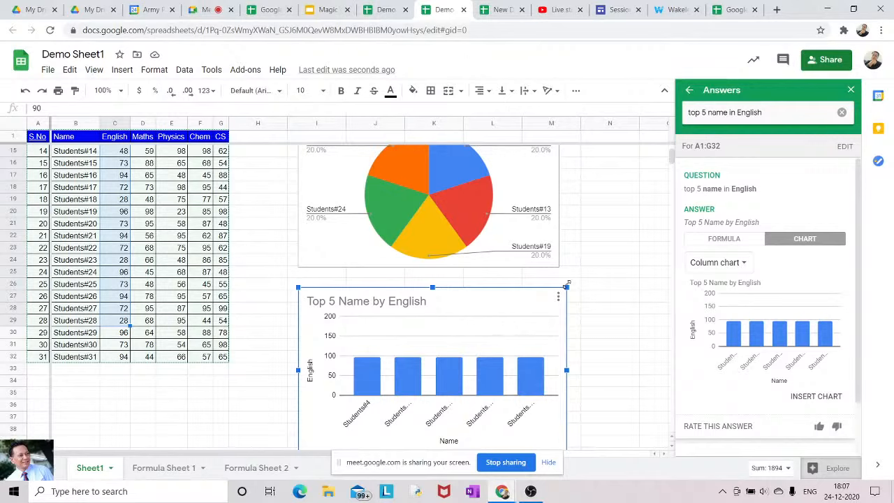
pyautogui.moveTo(567, 286); pyautogui.dragTo(559, 290)
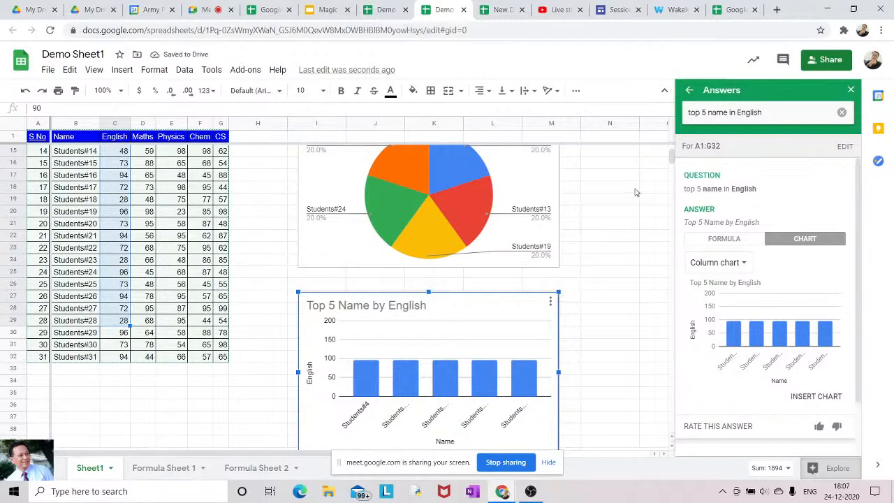
pyautogui.click(610, 10)
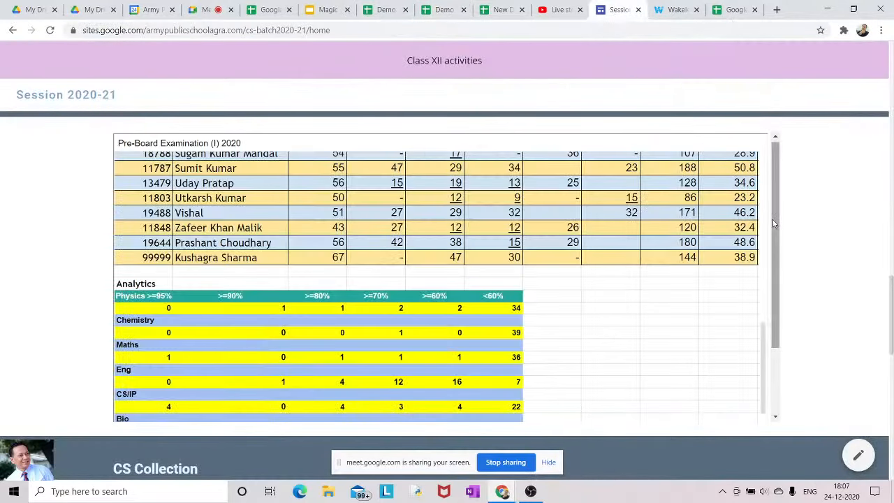
# Scroll the embedded sheet to the Analytics table and top-5 charts, then return to the Meet page
pyautogui.moveTo(777, 225); pyautogui.dragTo(773, 305)
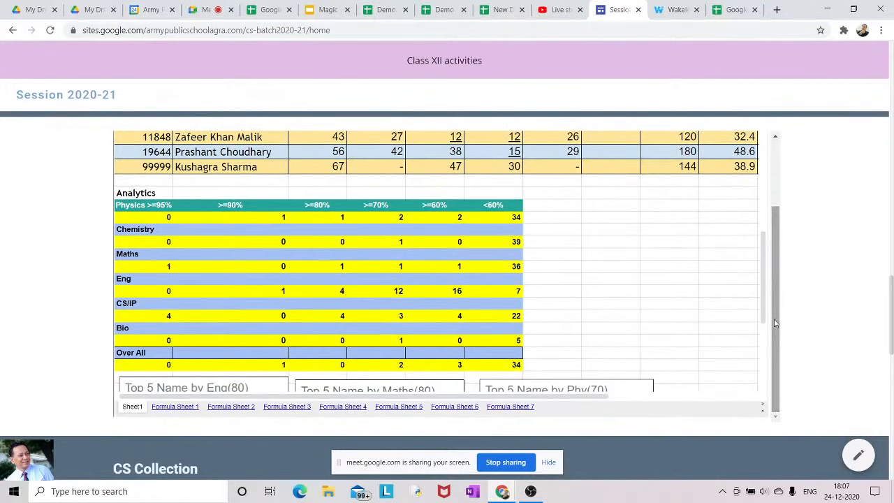
pyautogui.scroll(-1, 762, 312)
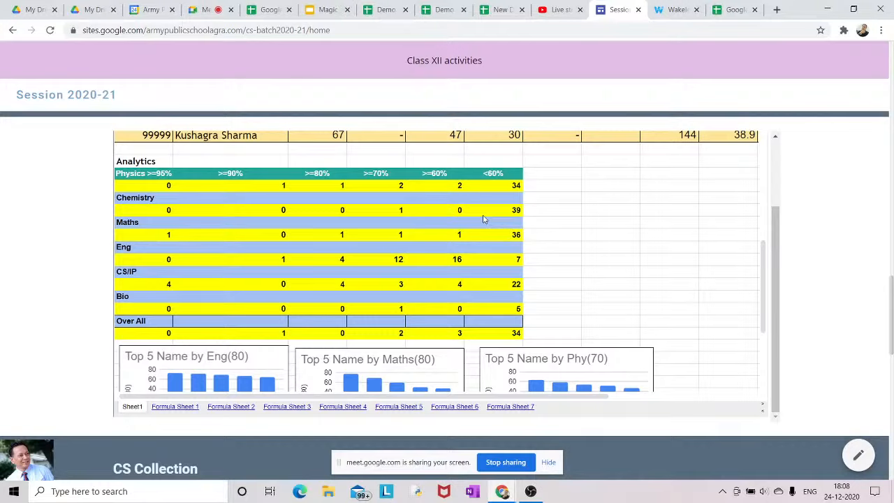
pyautogui.click(208, 11)
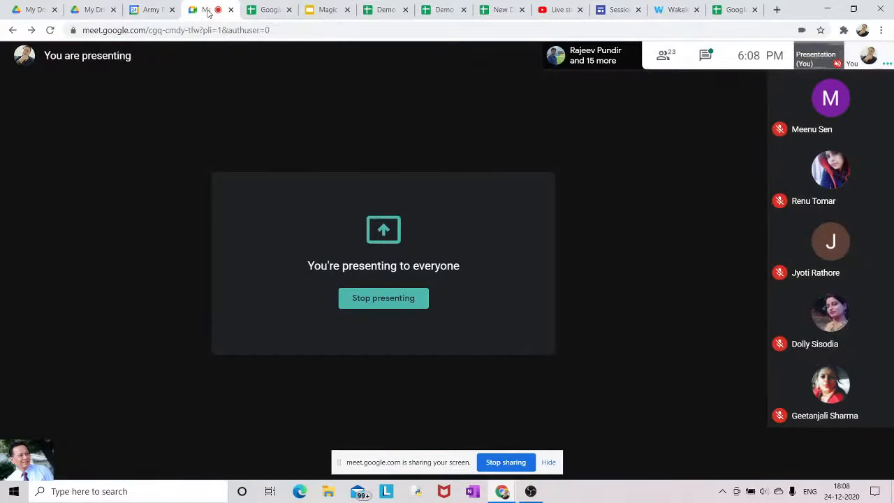